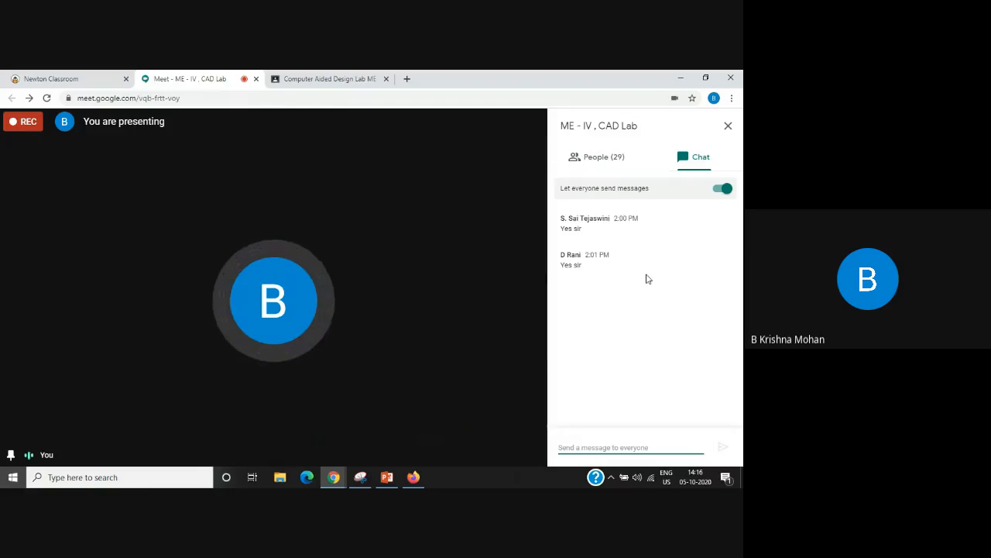
Step: Launch the Mechanical APDL Product Launcher and move its window slightly up
mouse_move(398, 334)
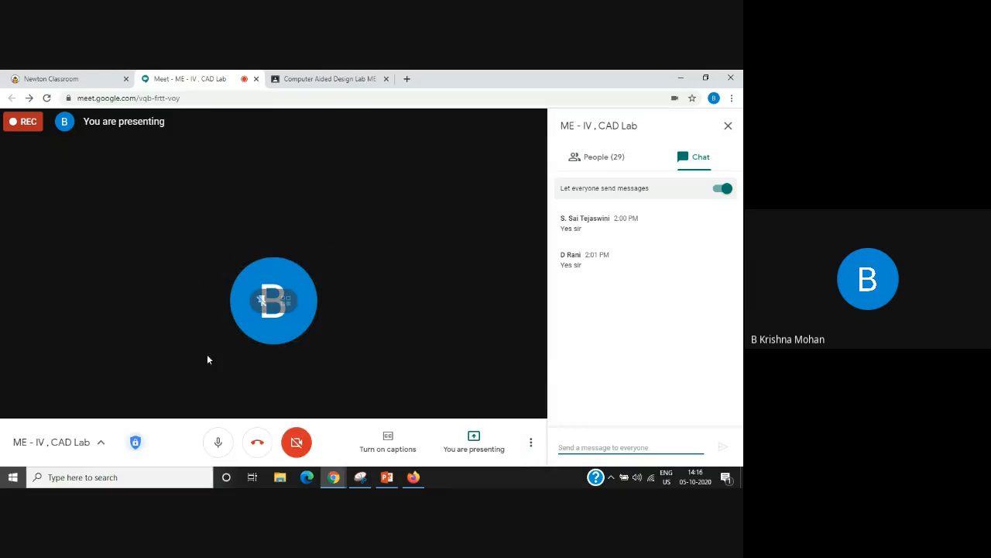
click(65, 477)
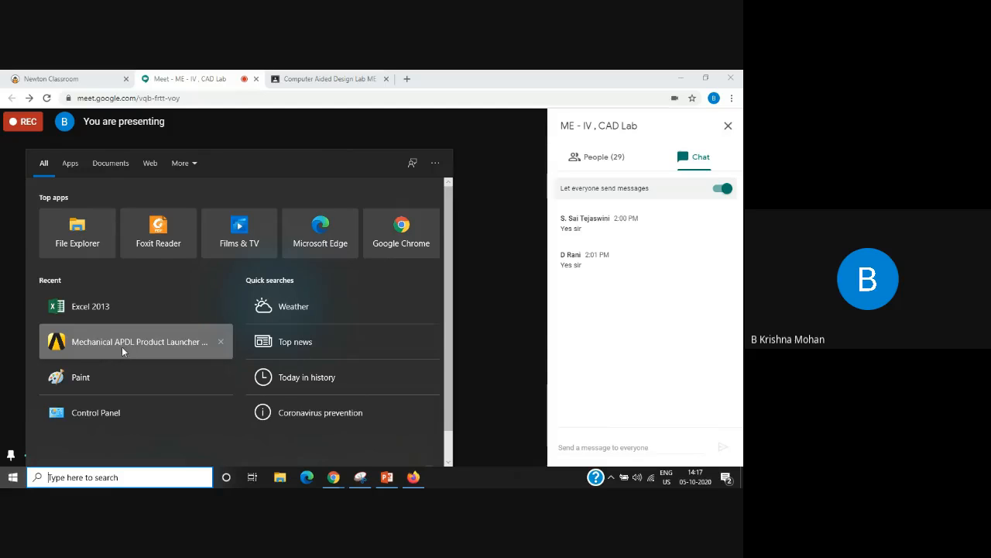
click(170, 341)
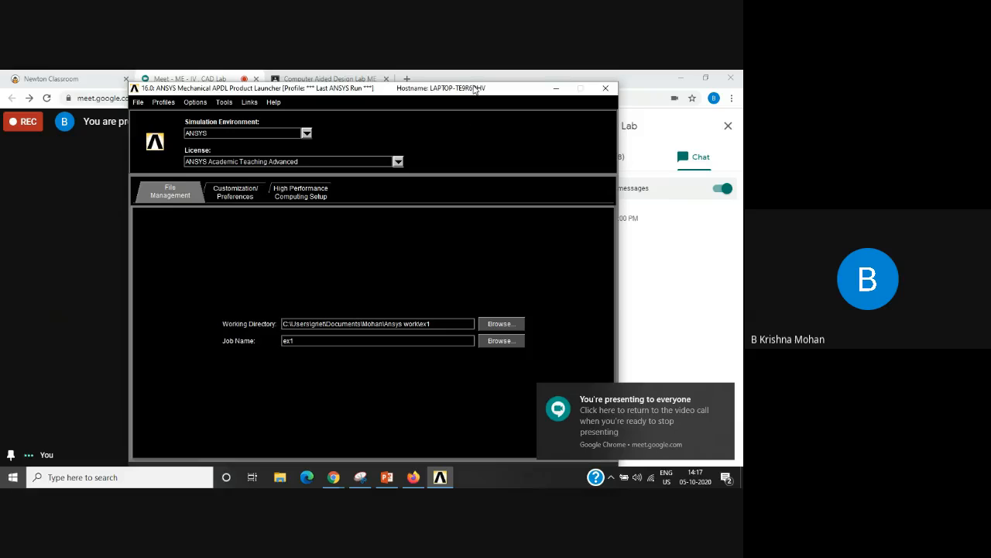
drag(470, 88, 468, 81)
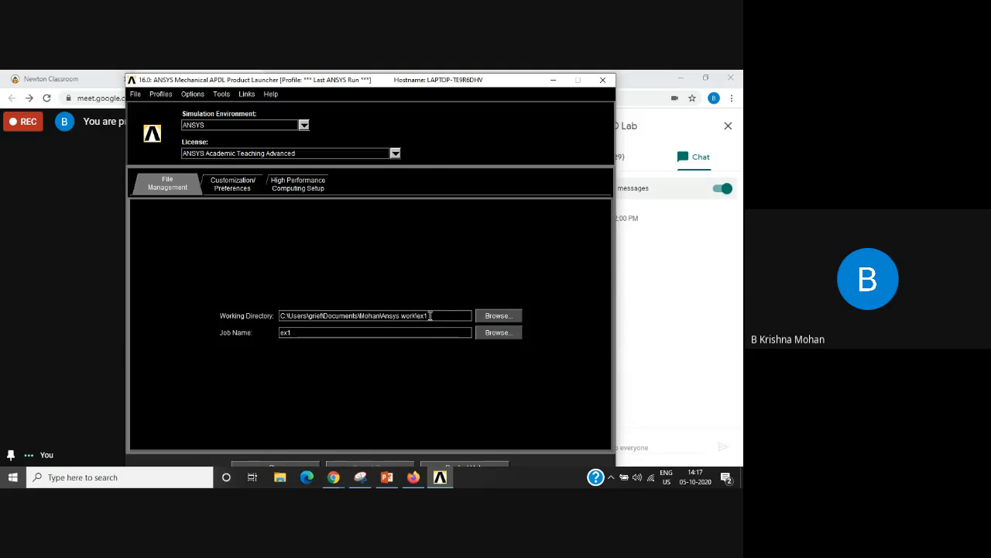
Step: Change the final folder of the working directory to Ex7 and set the job name to Ex
drag(431, 315, 419, 315)
text(E)
text(X)
text(7)
text(x)
drag(302, 333, 270, 334)
text(E)
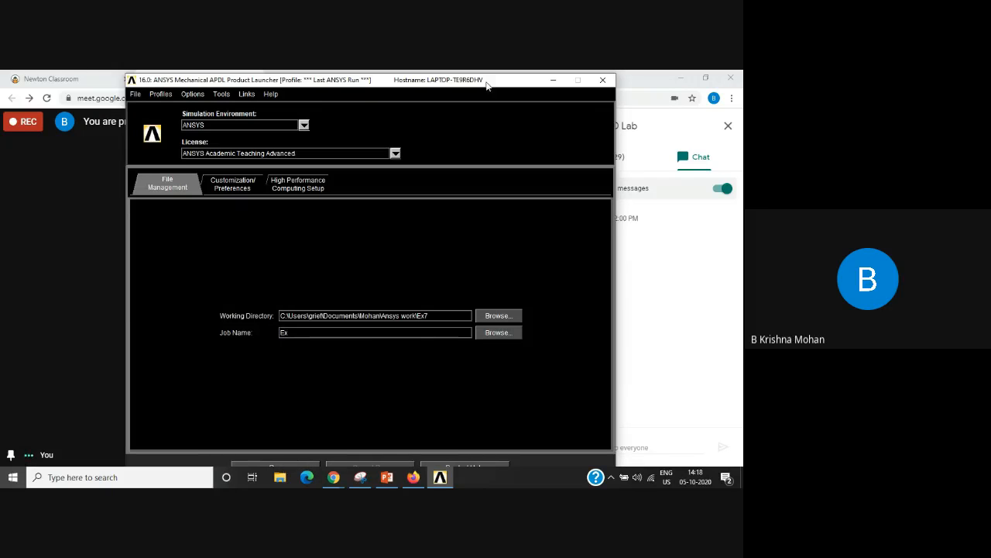
Step: Run ANSYS with the launcher settings and agree to create the missing Ex7 working directory
drag(488, 86, 488, 82)
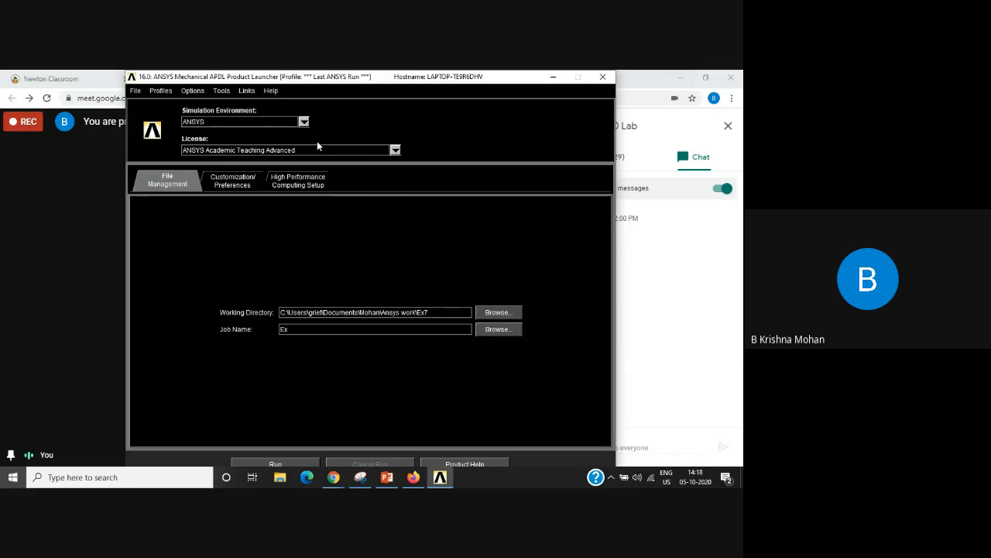
click(277, 464)
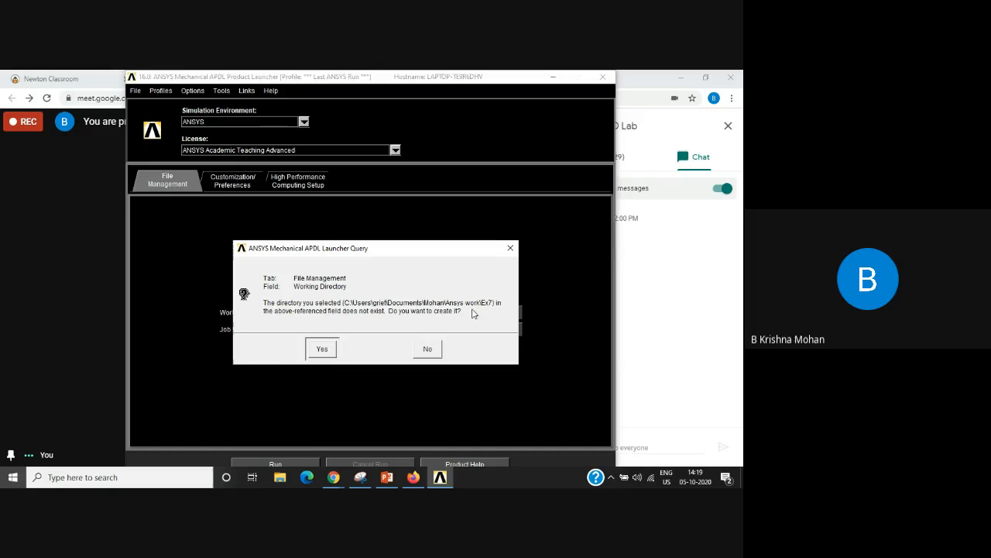
click(323, 350)
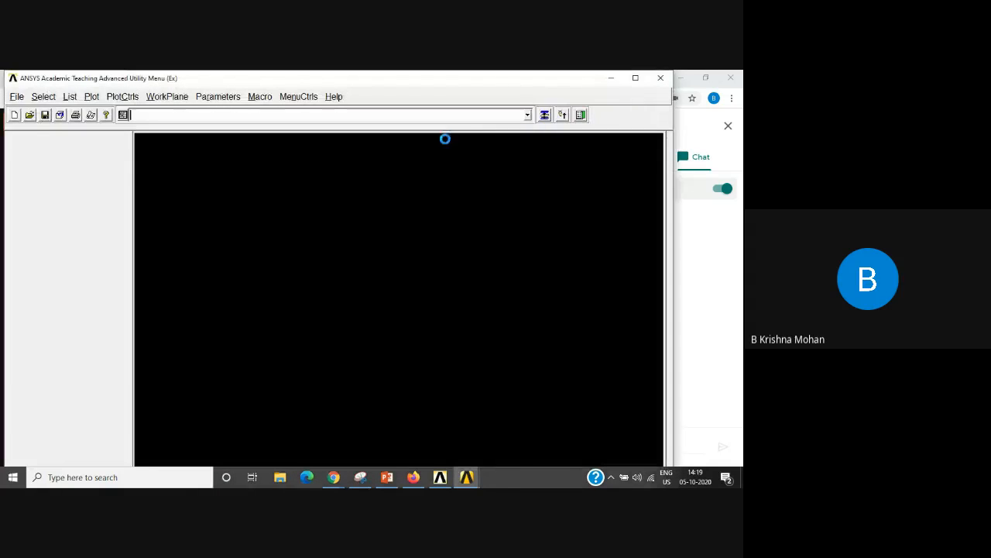
Step: Maximize the ANSYS window and filter the GUI preferences to the Structural discipline with the h-Method
click(635, 78)
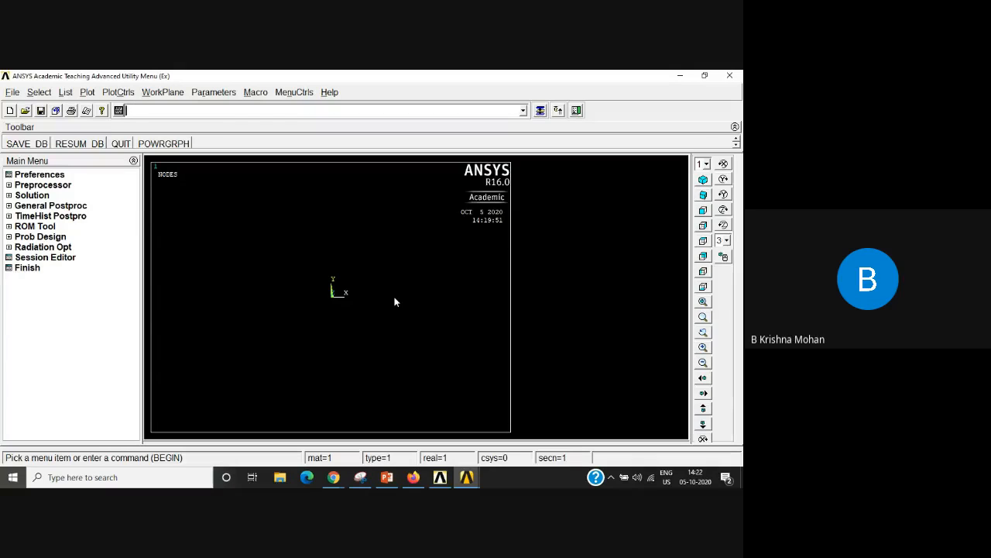
click(43, 175)
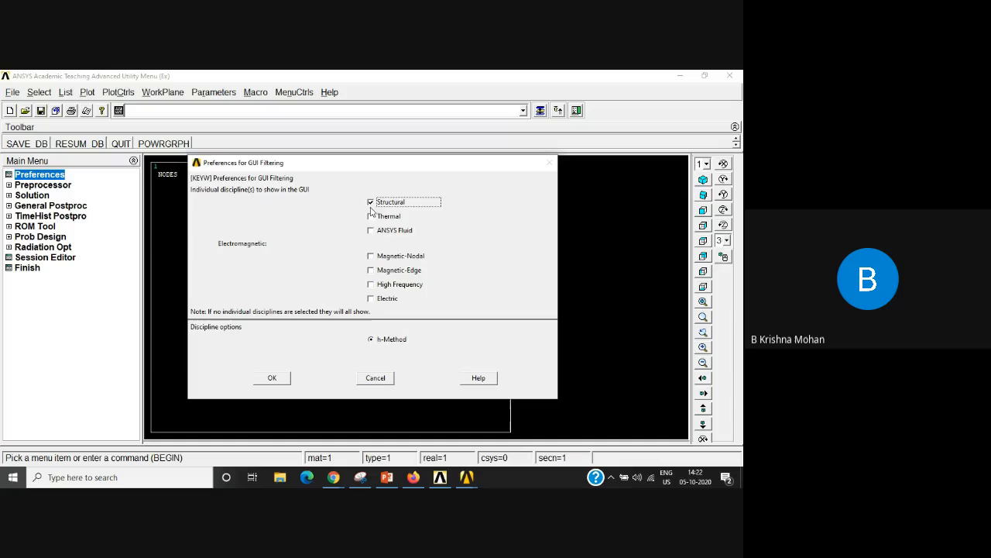
click(272, 378)
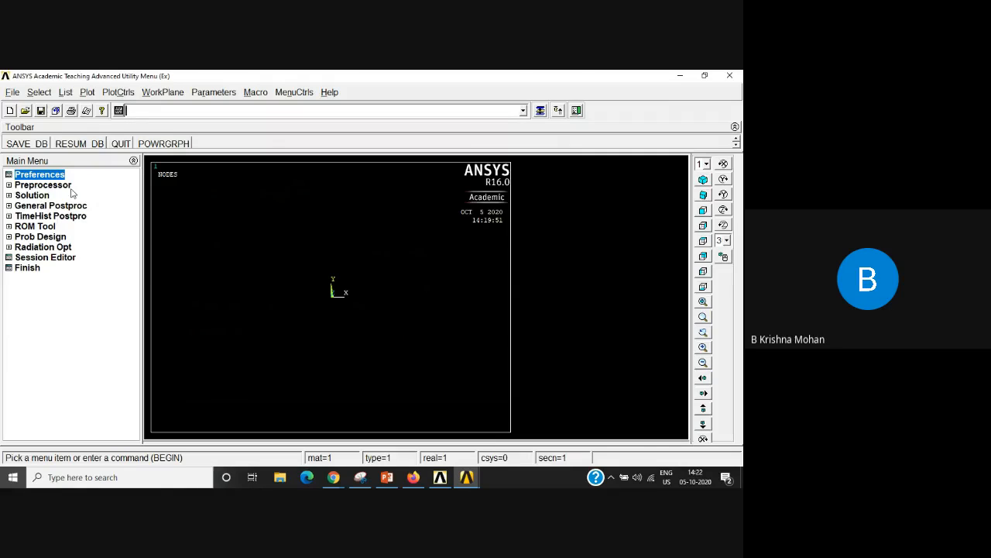
Step: Start adding a new element type in the preprocessor and open the library of element types
click(8, 186)
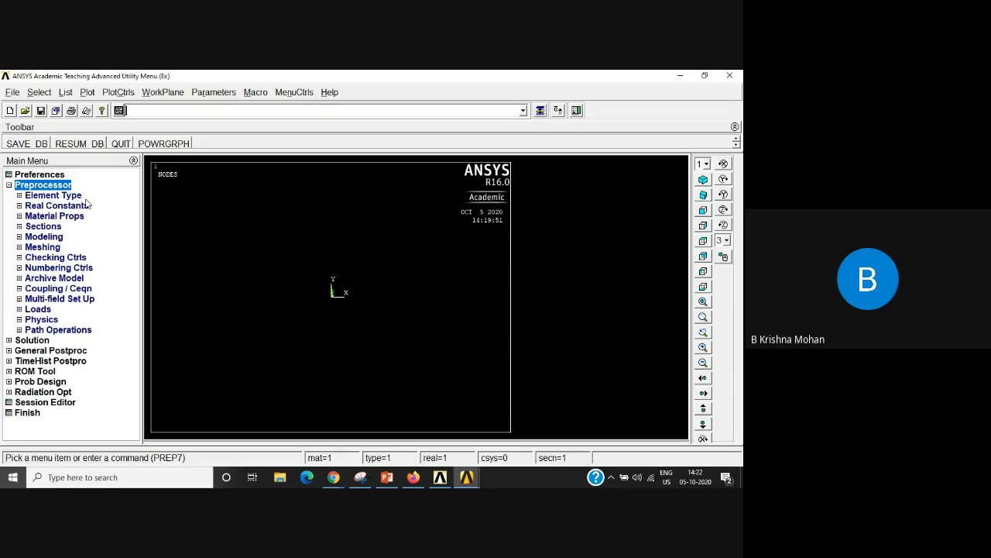
click(20, 196)
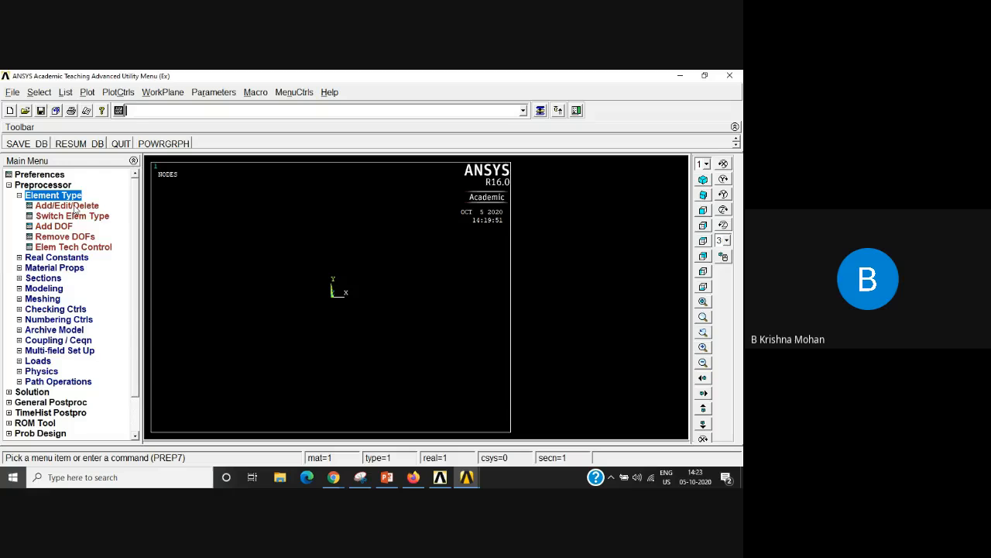
click(75, 206)
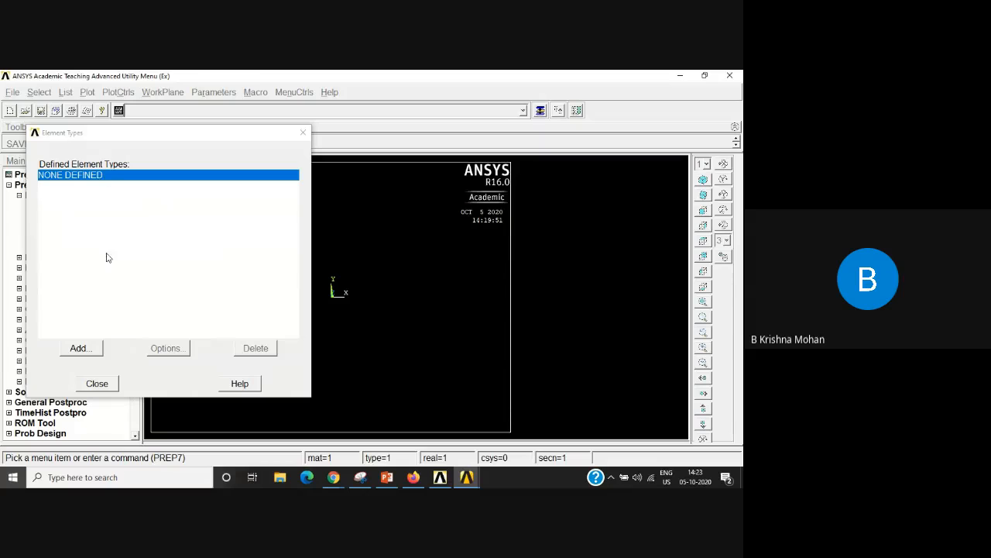
click(81, 349)
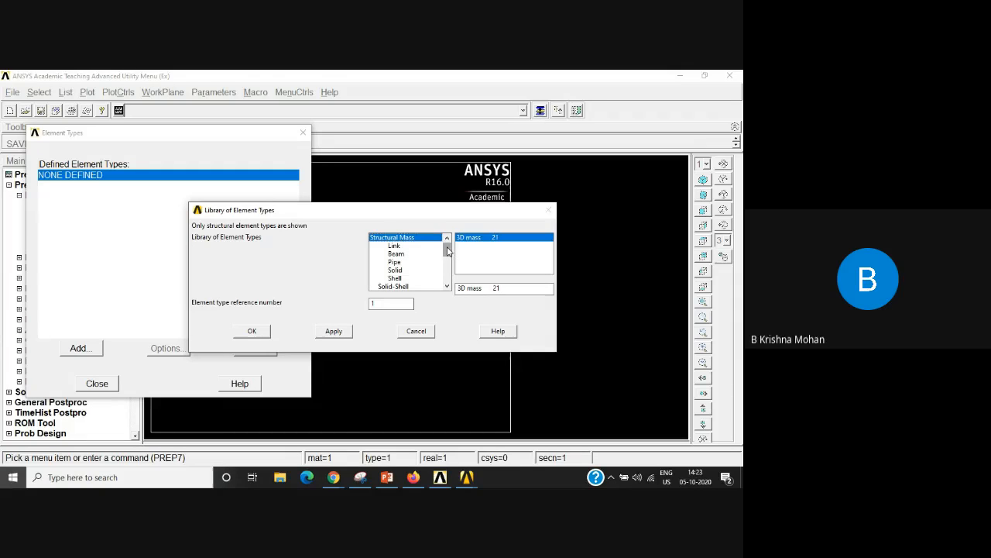
Step: Examine the Link, Beam and Solid families in the element library, including the 8 node 183 solid
mouse_move(448, 251)
mouse_down()
mouse_move(449, 266)
mouse_move(449, 244)
mouse_up()
click(394, 246)
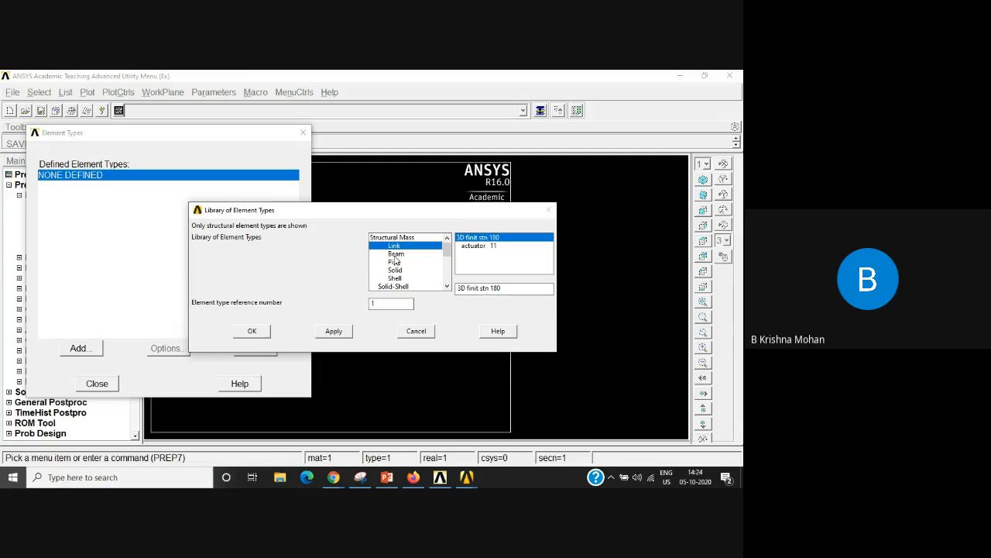
click(396, 254)
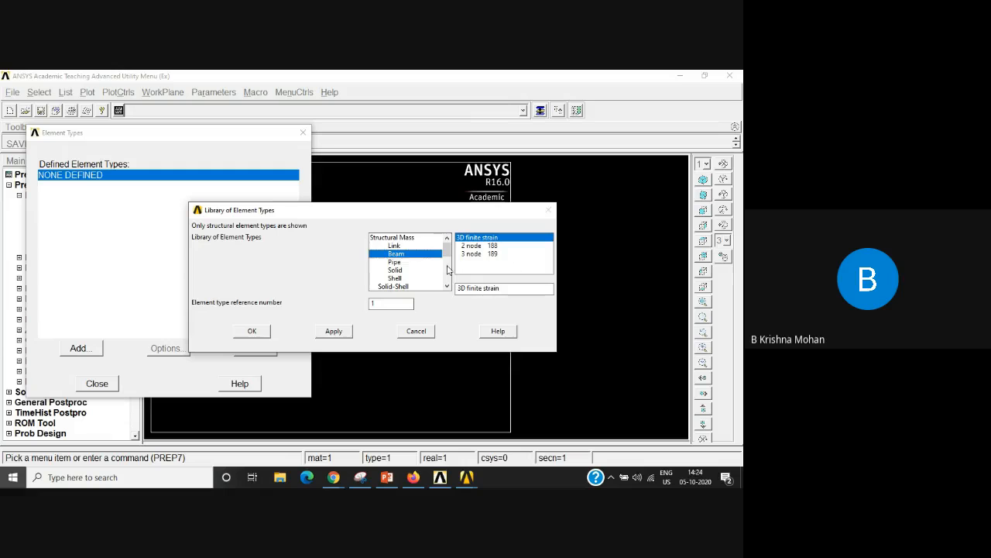
click(394, 270)
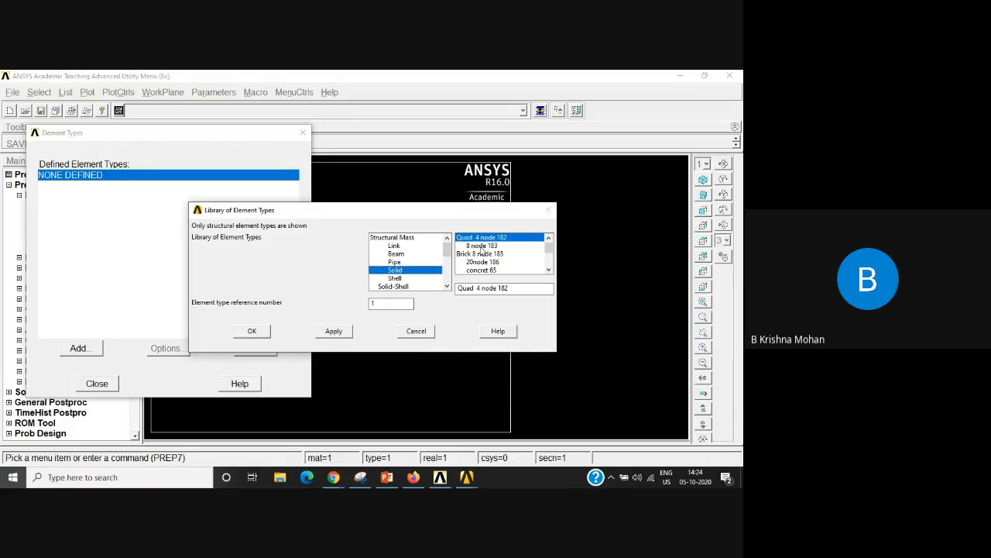
click(483, 246)
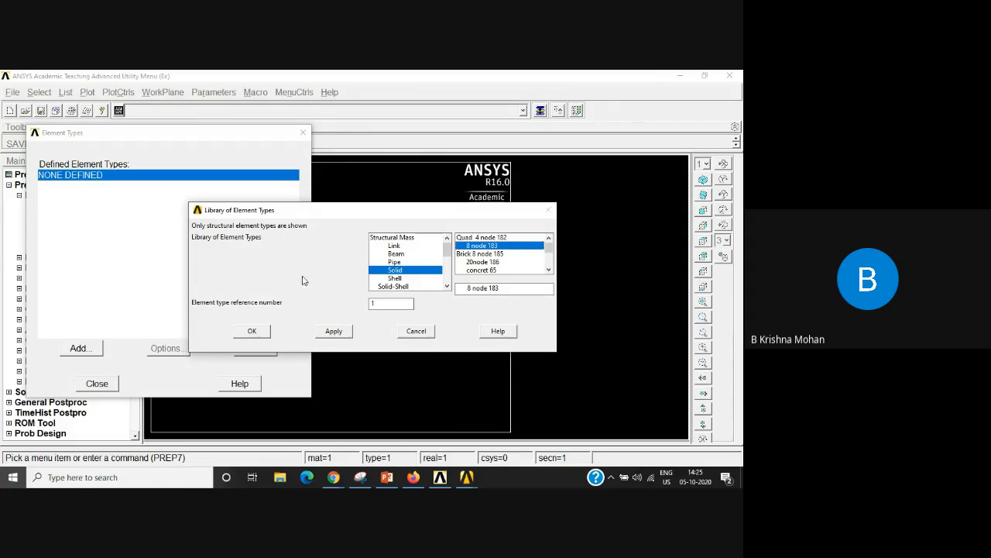
Step: Add the Link 3D finit stn 180 element as type 1 and finish the element type definition
click(394, 245)
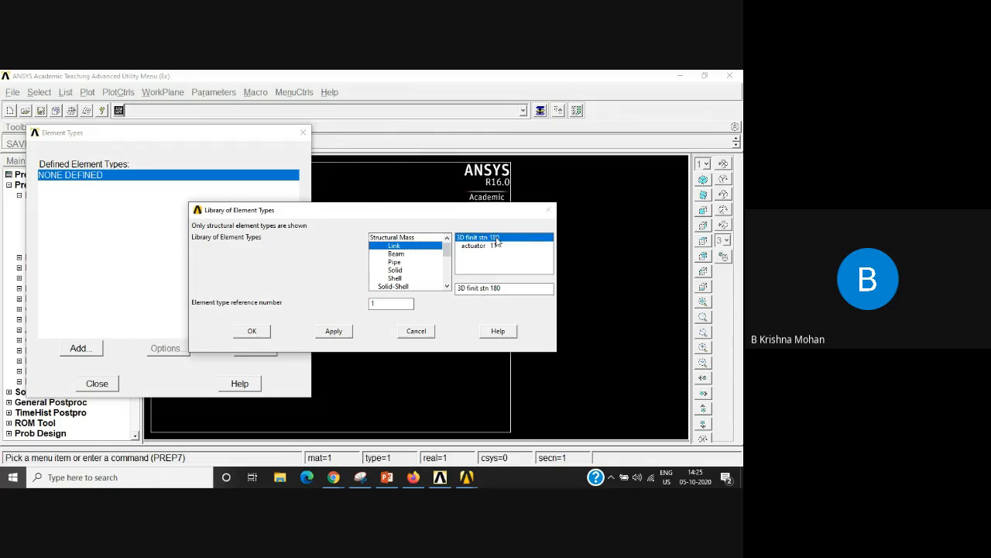
click(250, 332)
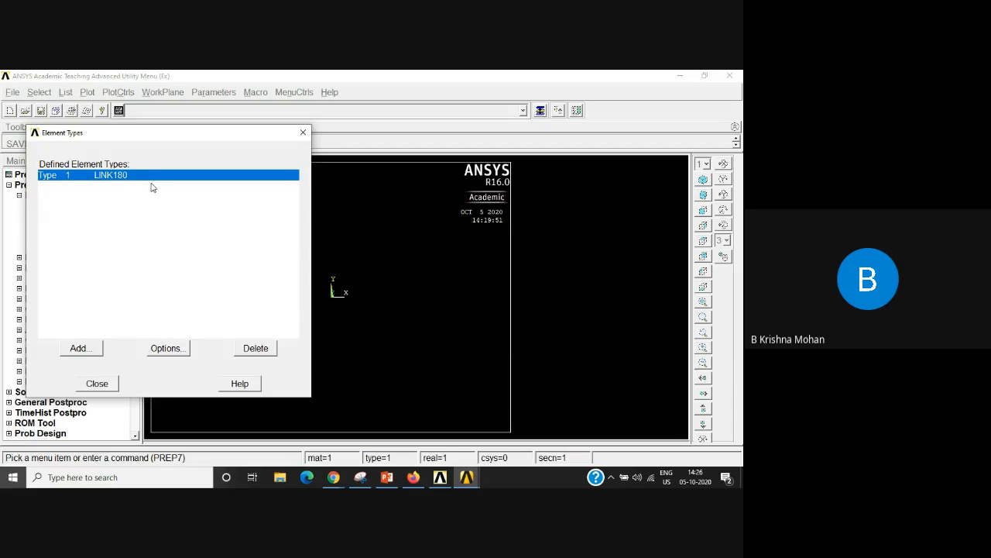
click(97, 384)
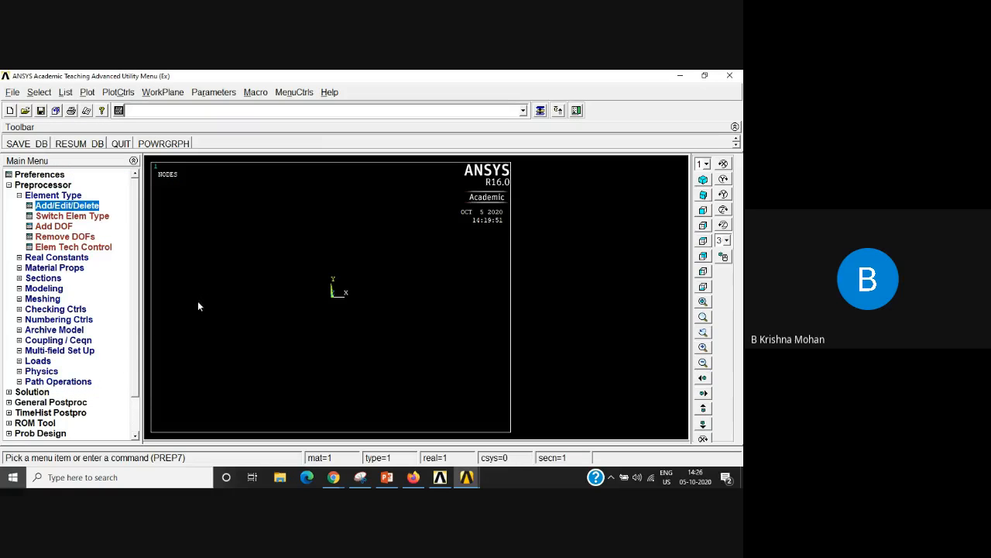
click(19, 196)
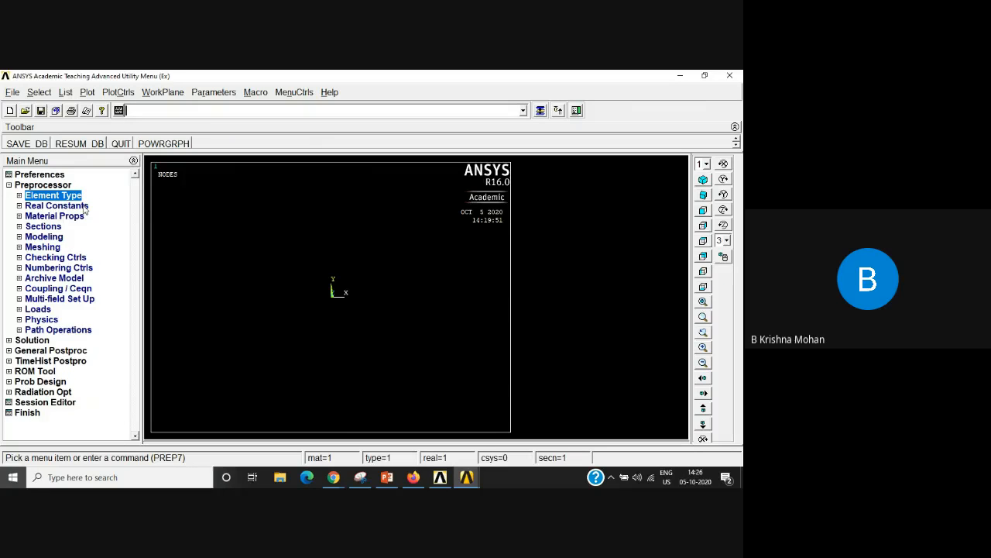
Step: Expand the Real Constants options and switch to the Ex 7 PowerPoint presentation to consult the truss problem slides
click(20, 206)
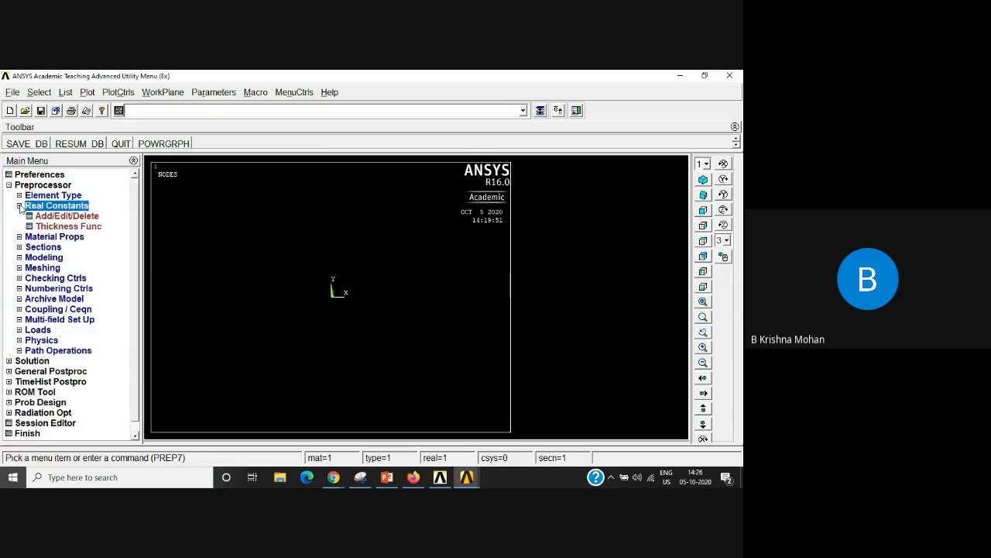
click(387, 477)
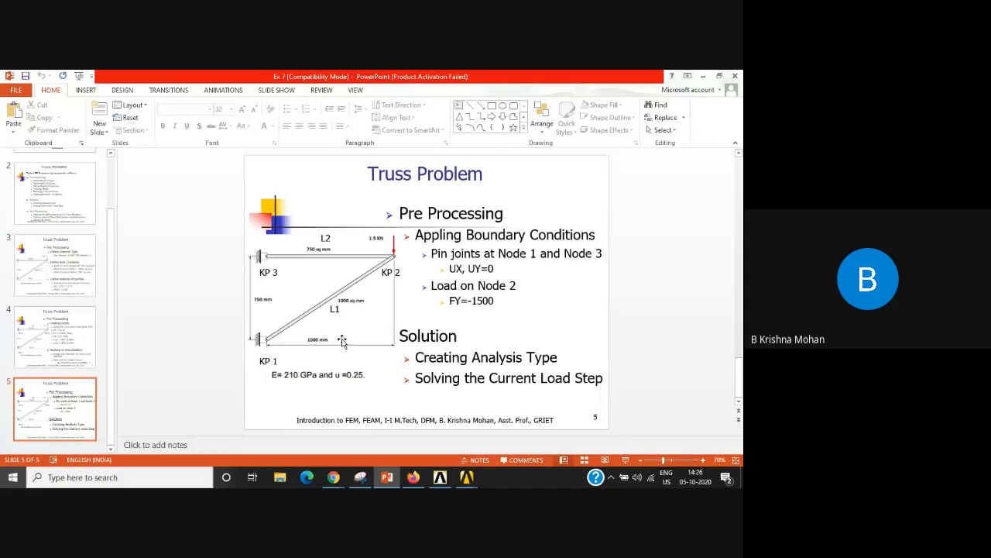
scroll(311, 287, up, 5)
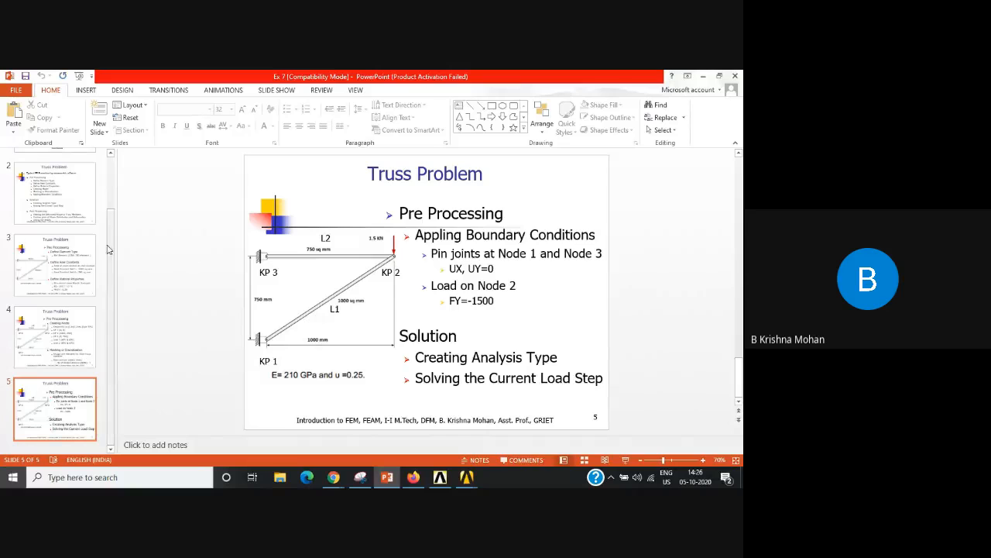
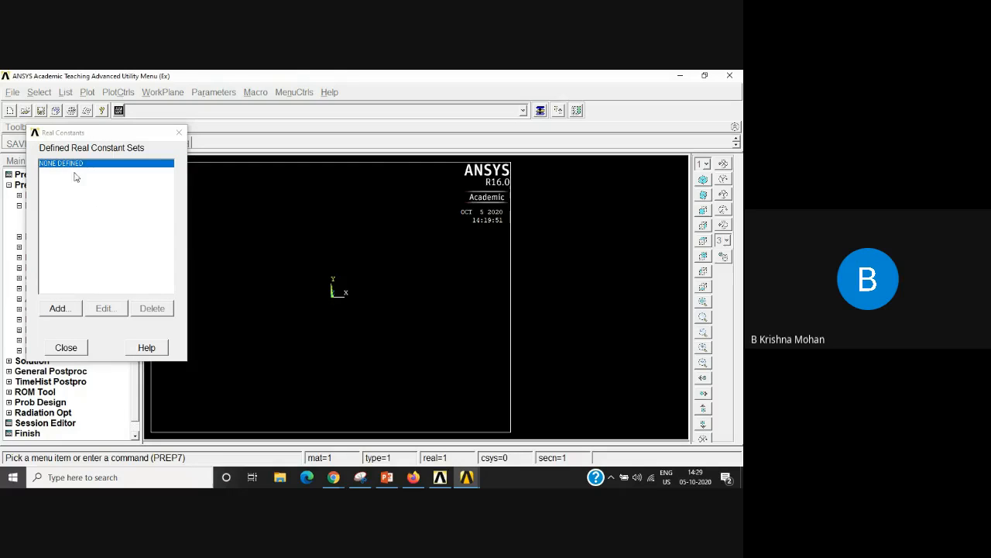
Step: Add real constant set 1 for the LINK180 element type with a cross-sectional area of 1000
click(57, 309)
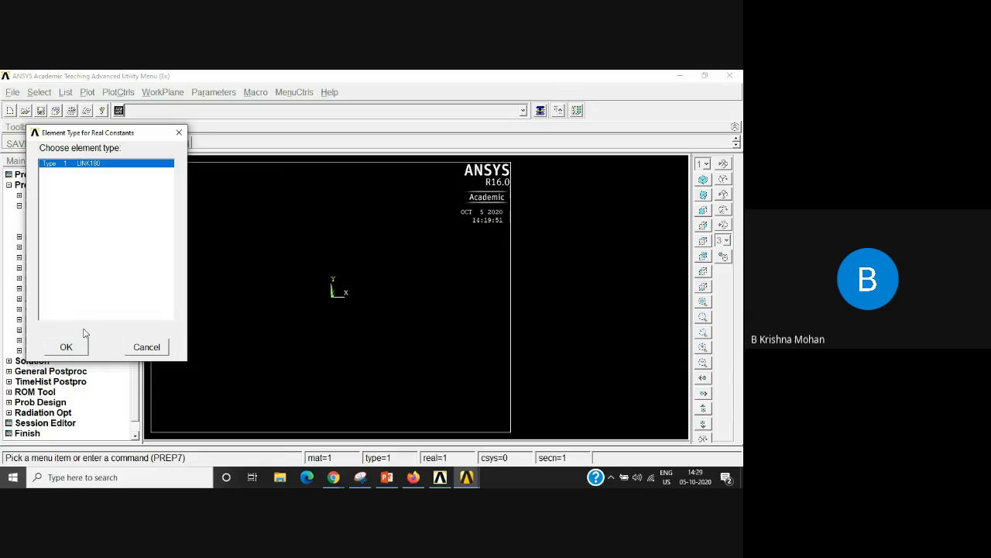
click(66, 347)
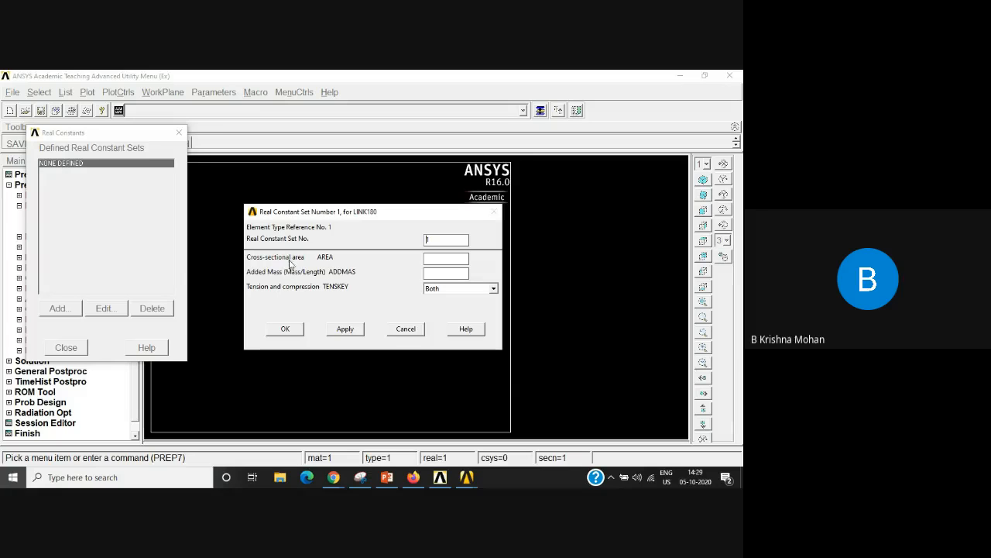
click(436, 259)
text(1000)
click(287, 333)
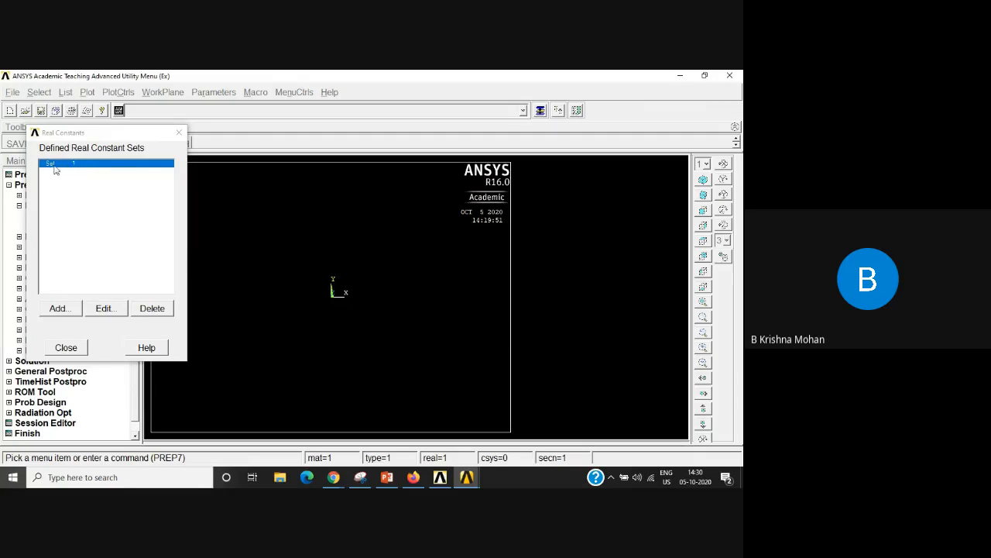
Step: Add real constant set 2 for LINK180 with a cross-sectional area of 750 and finish the real constant definitions
click(55, 312)
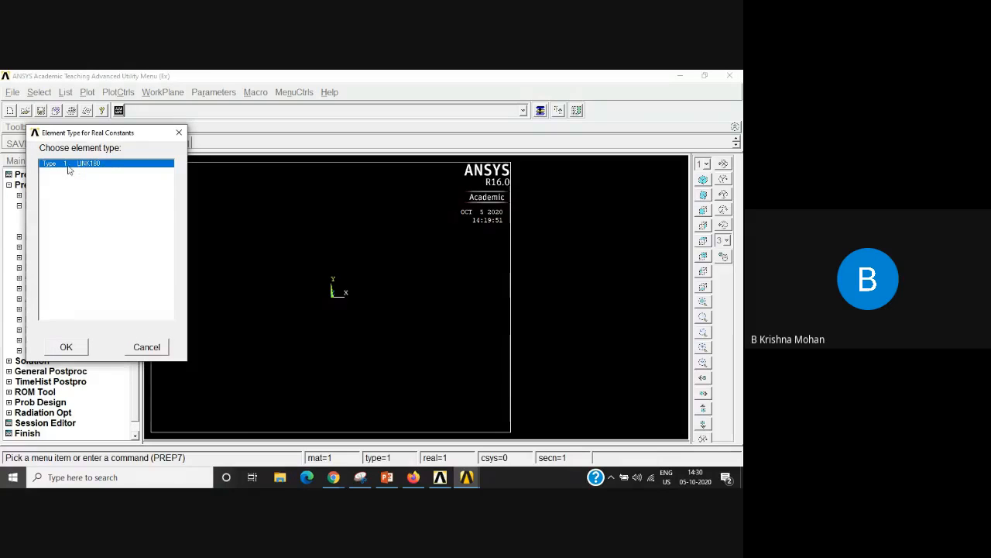
click(67, 346)
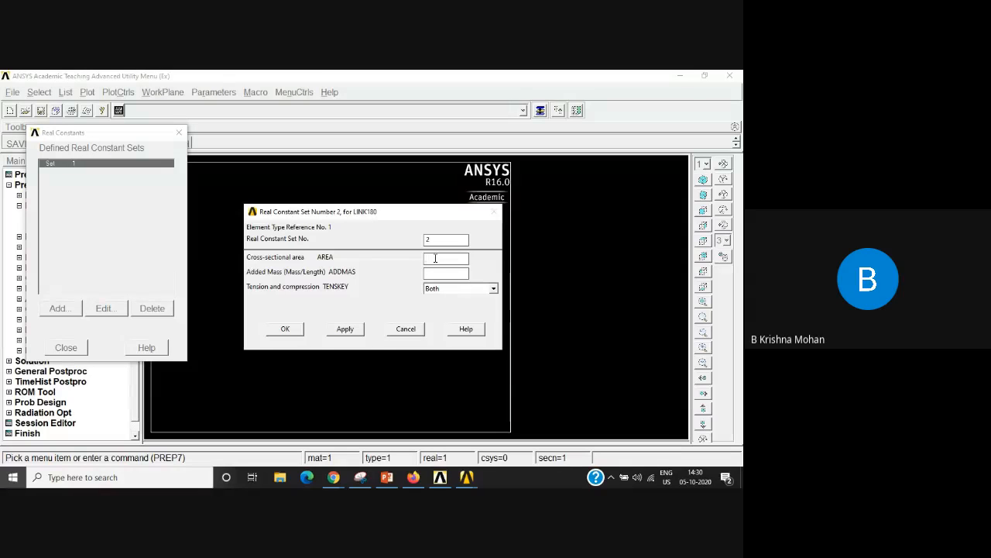
text(750)
click(277, 330)
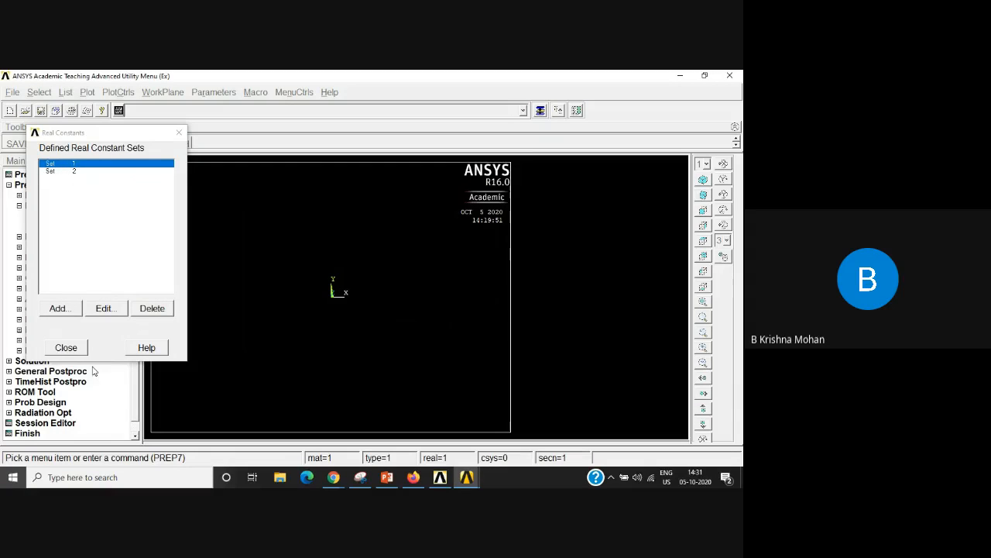
click(66, 348)
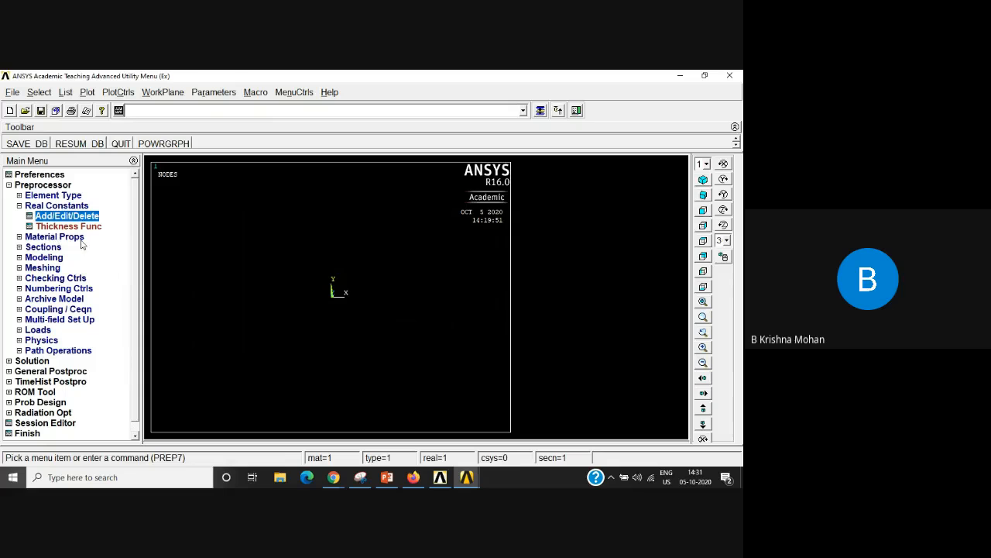
Step: Define material model 1 as structural linear elastic isotropic with EX 210e3 and PRXY 0.25
click(20, 237)
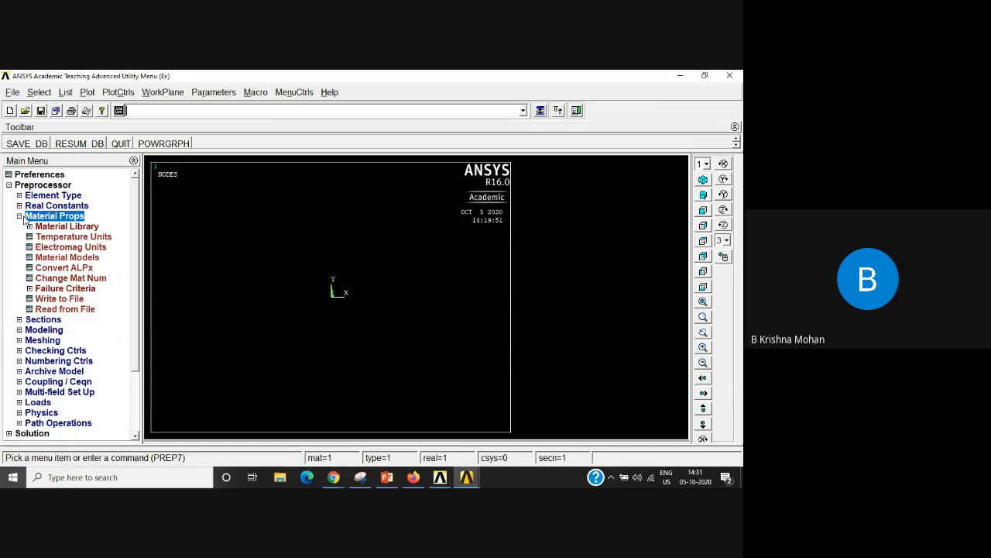
click(62, 259)
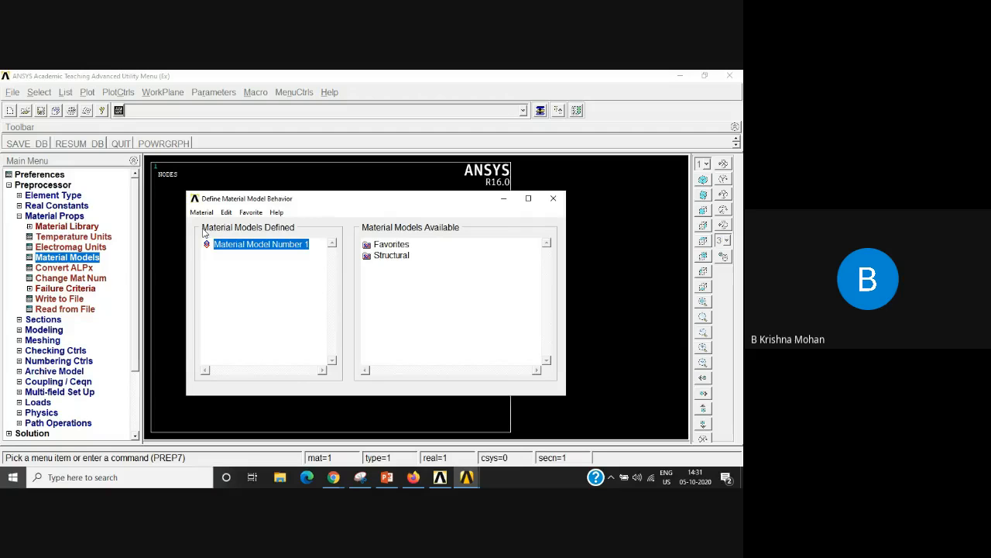
double_click(391, 256)
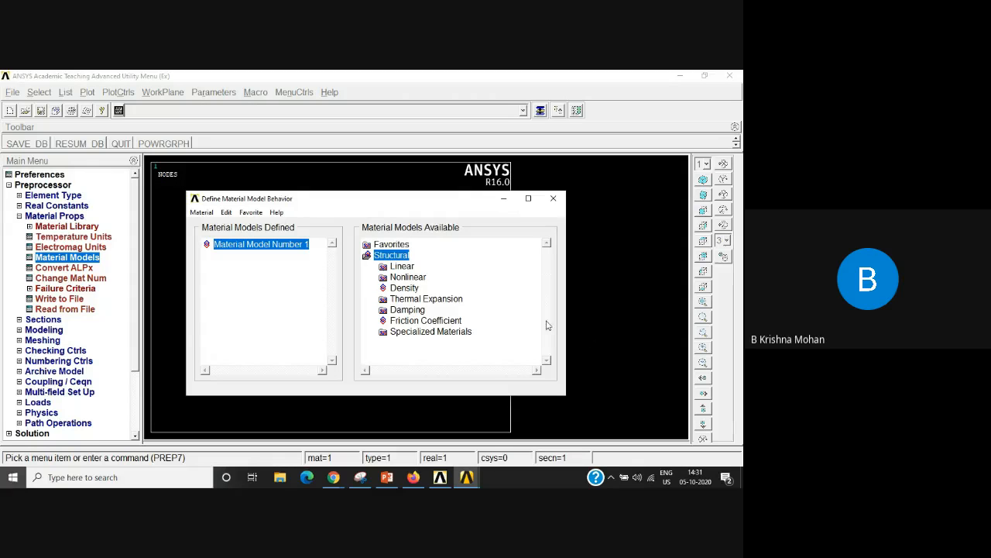
double_click(401, 267)
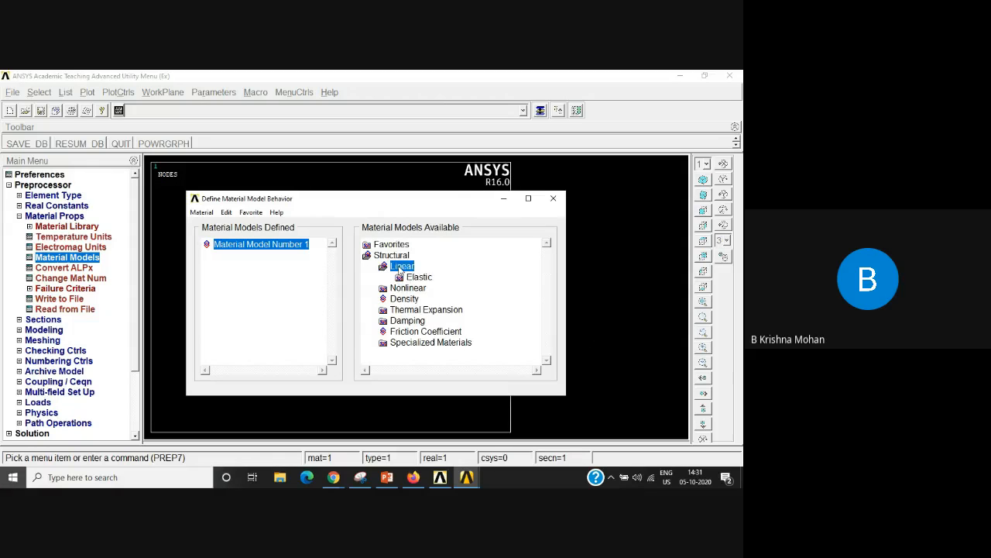
double_click(418, 278)
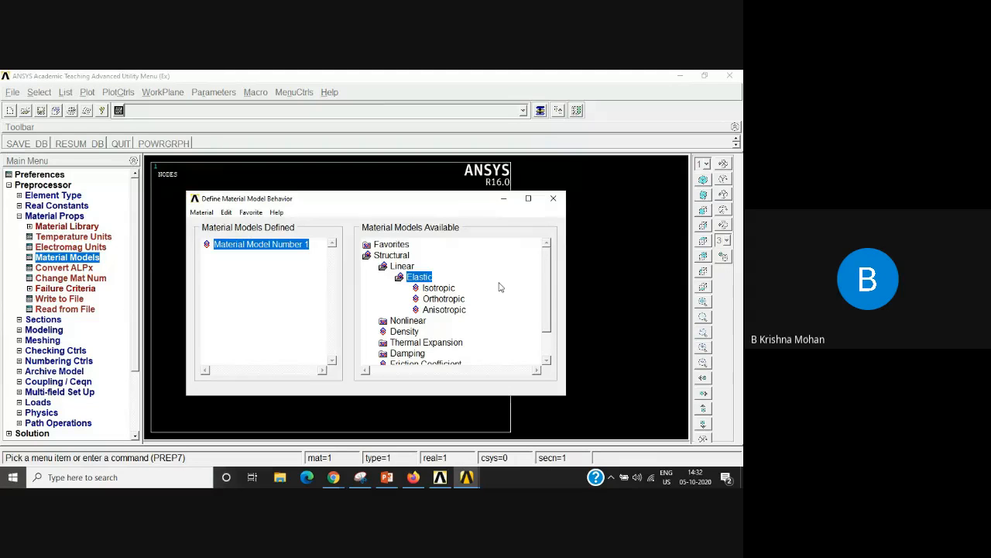
double_click(436, 288)
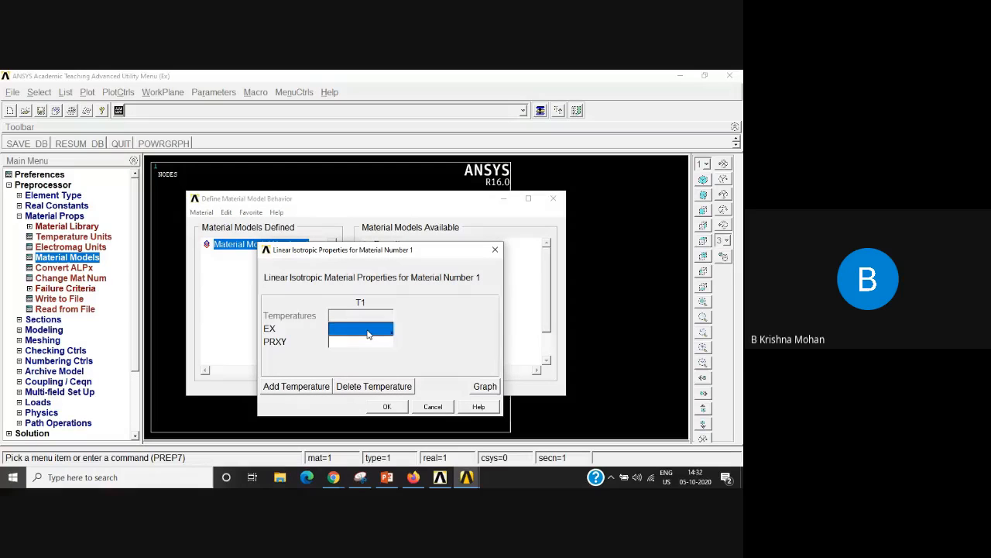
text(210e3)
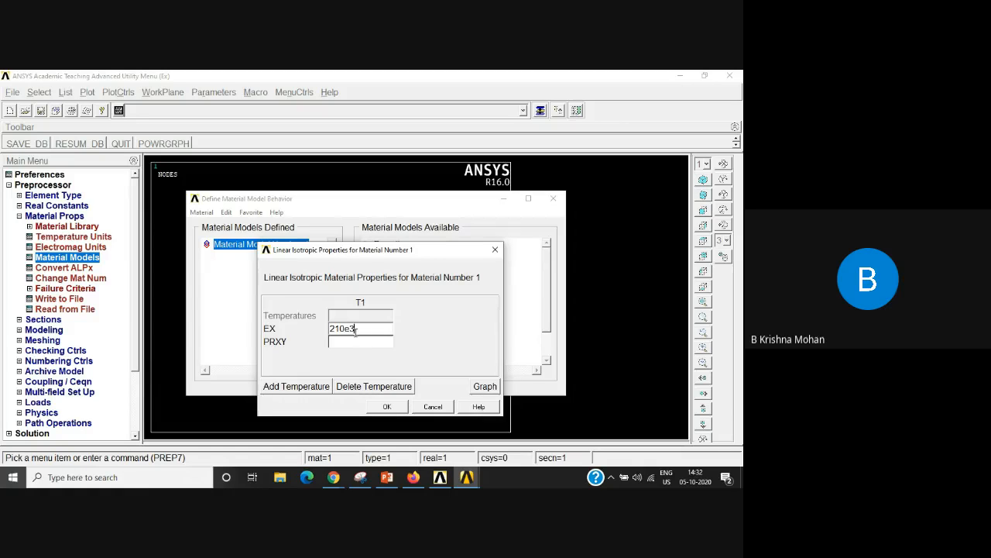
click(354, 345)
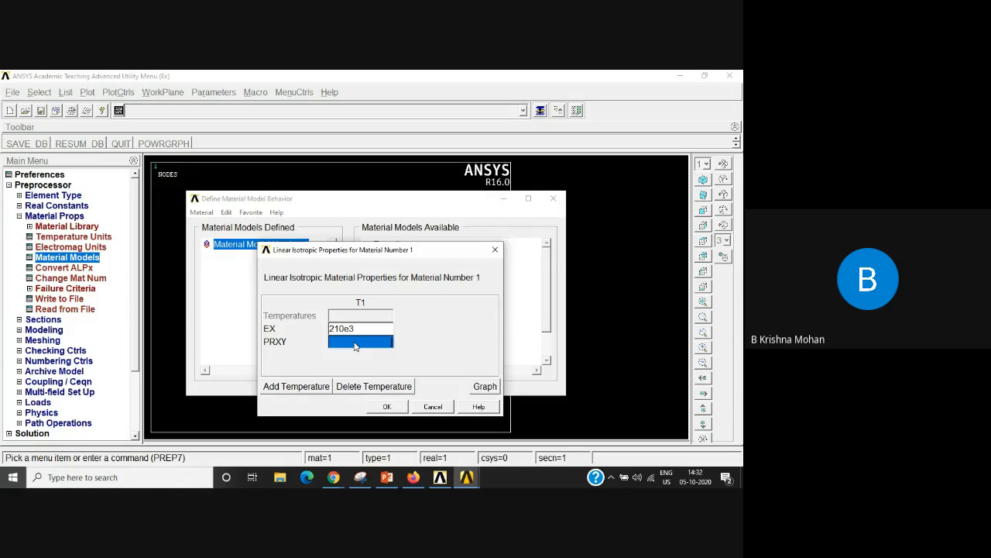
text(0.25)
click(380, 406)
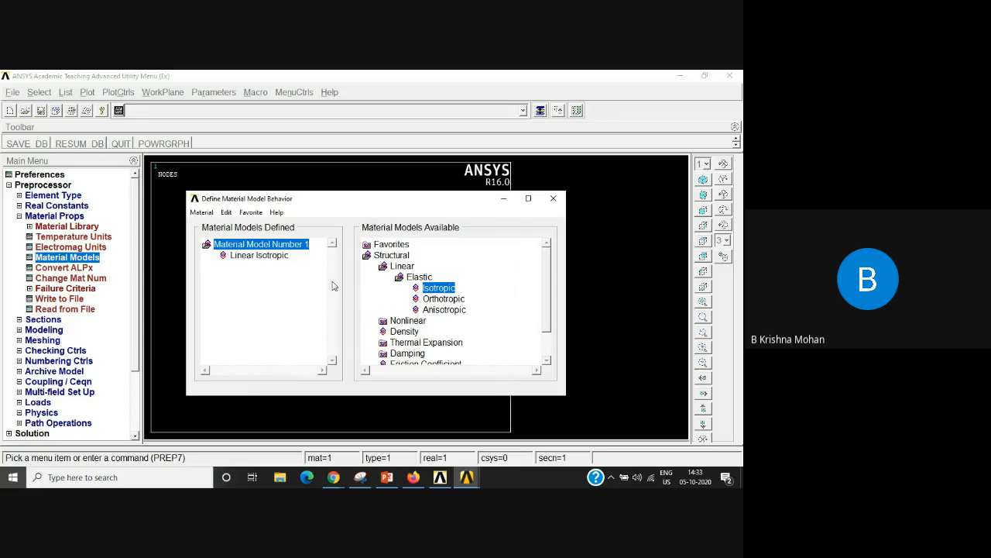
Step: Apply the linear orthotropic model to material 1 with its prefilled values, and view the anisotropic elasticity inputs without defining them
double_click(444, 299)
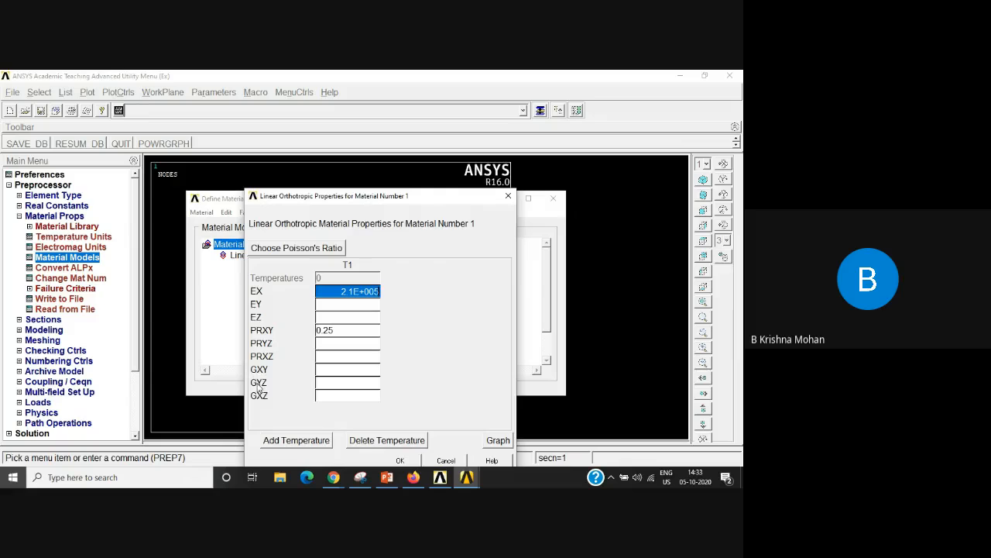
click(398, 461)
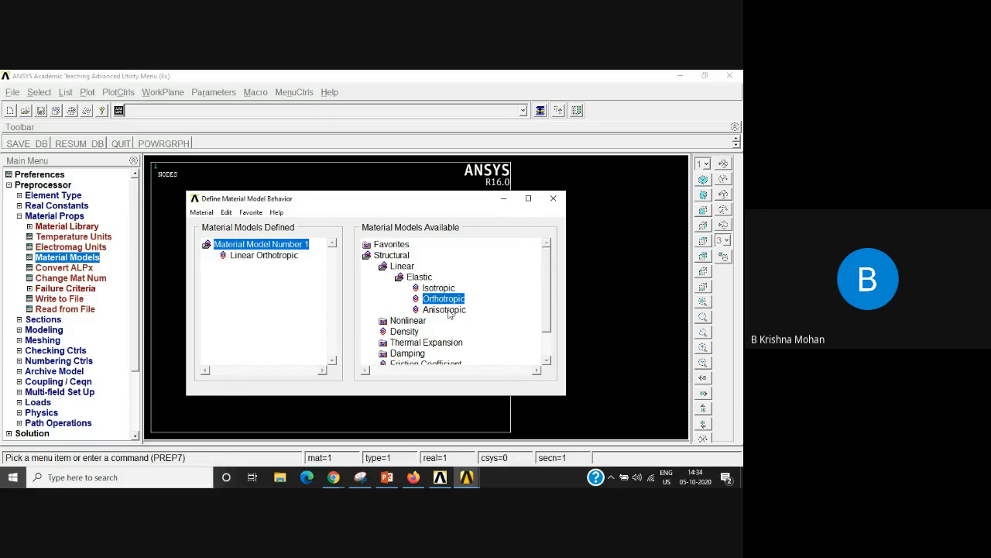
double_click(447, 310)
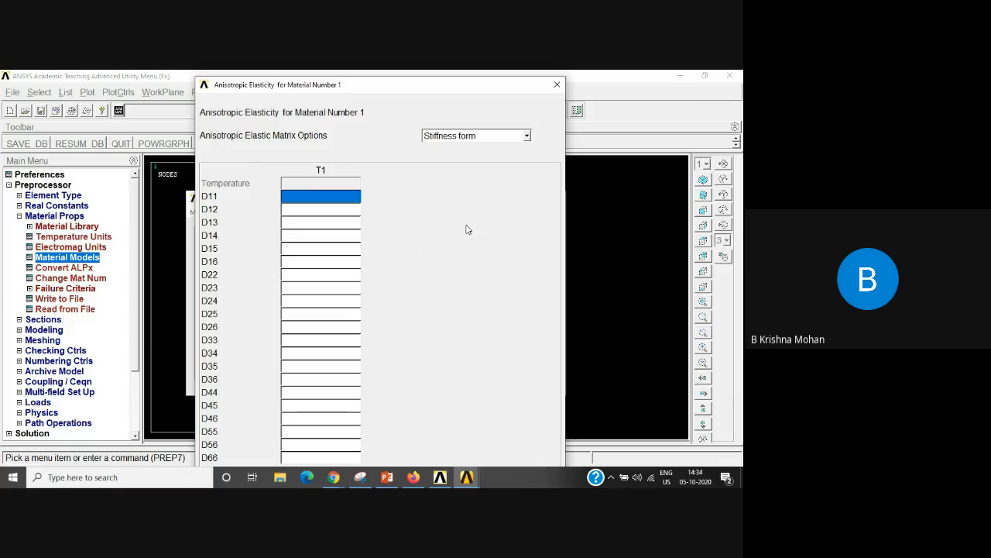
click(557, 84)
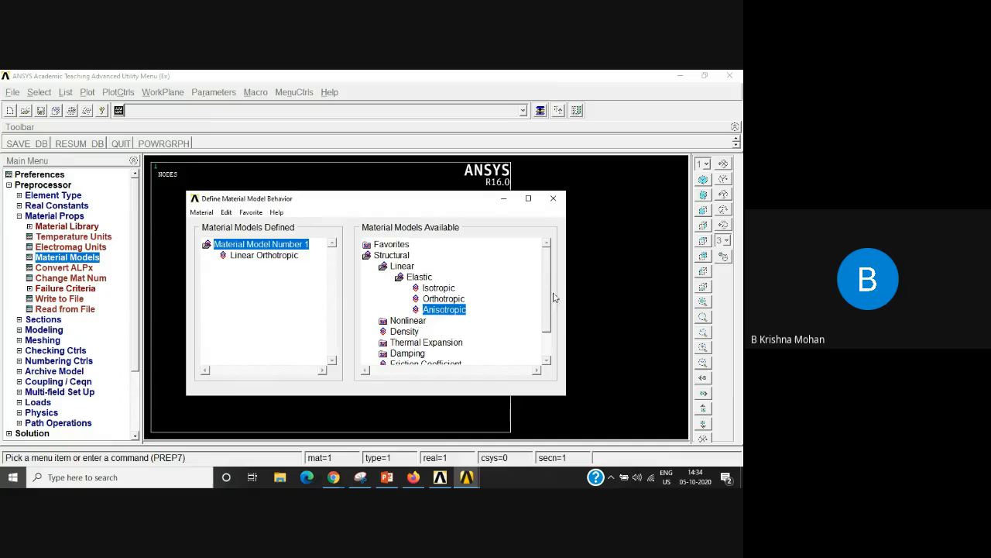
Step: Examine the nonlinear and other structural material models available, and close the material model definition
drag(548, 290, 548, 319)
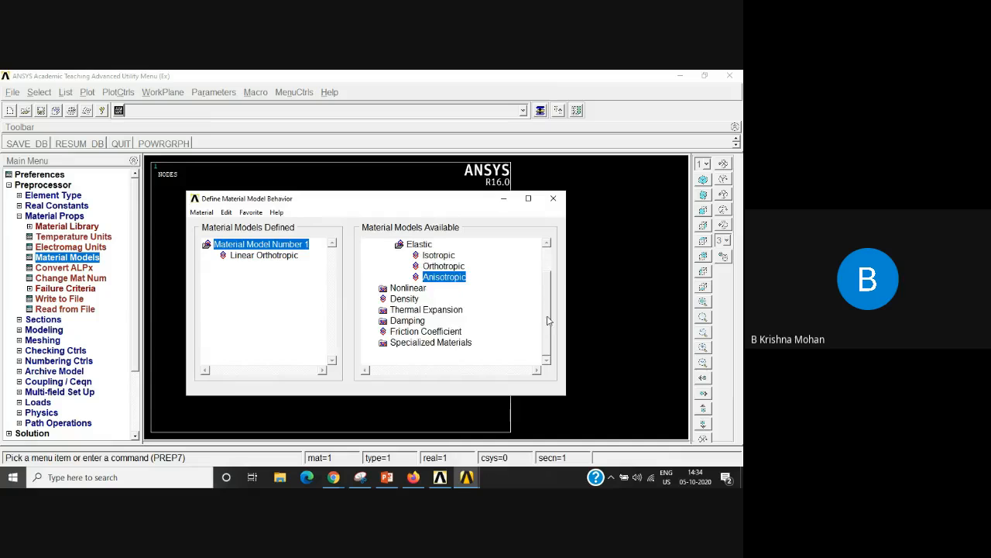
double_click(407, 288)
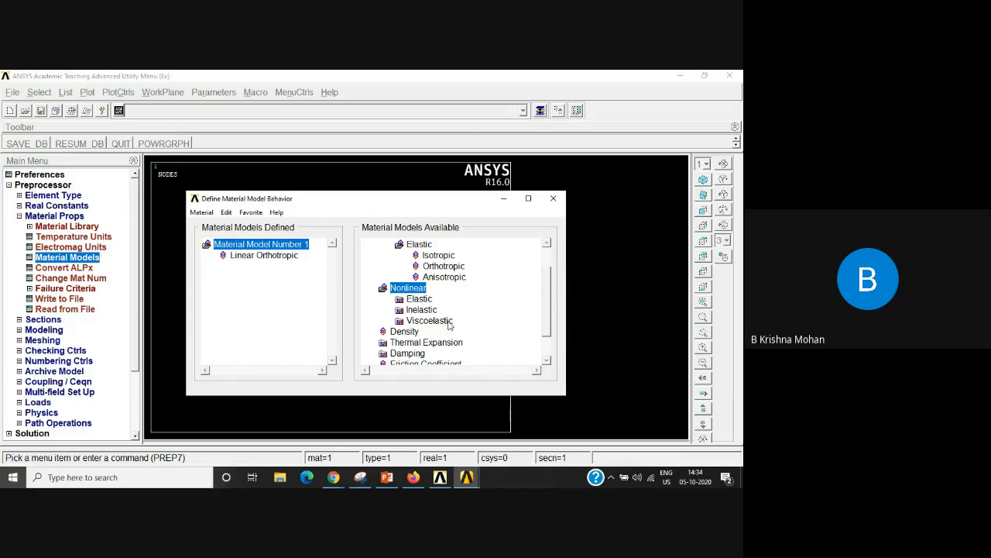
scroll(544, 312, up, 1)
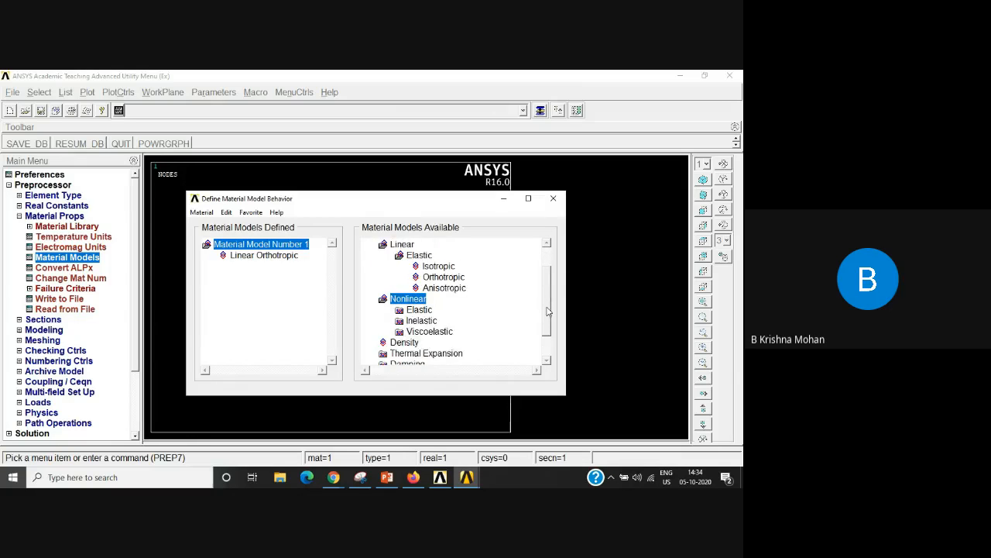
scroll(547, 311, down, 2)
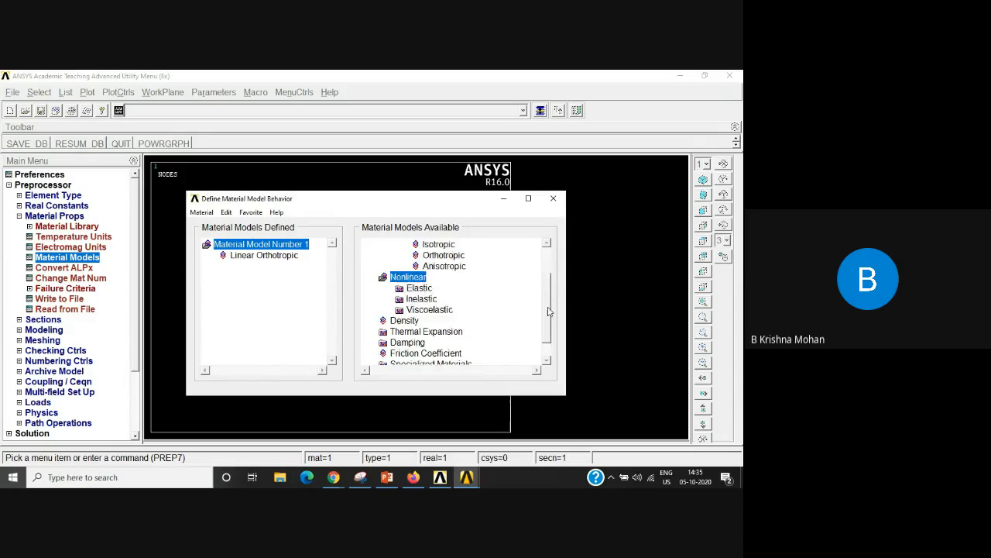
scroll(545, 279, up, 1)
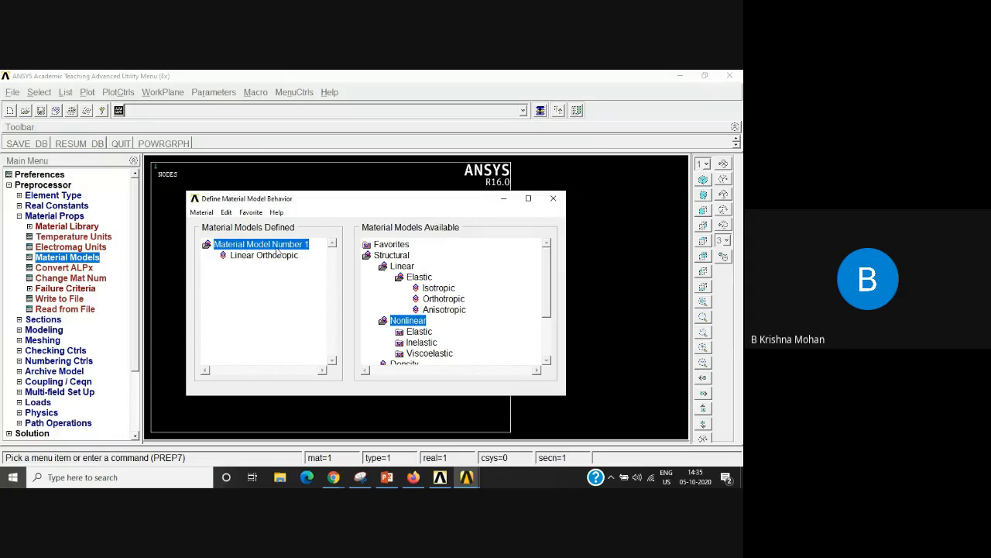
click(554, 199)
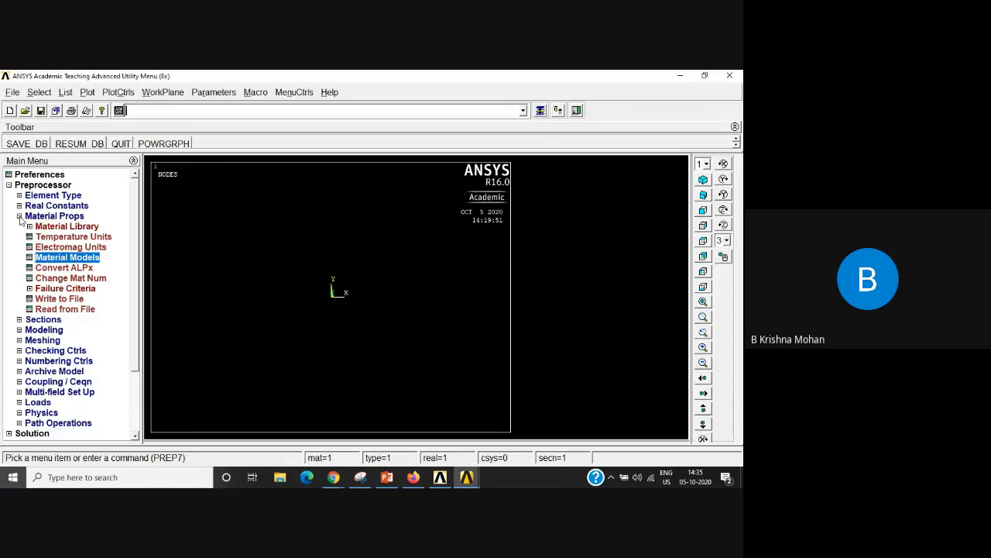
click(83, 217)
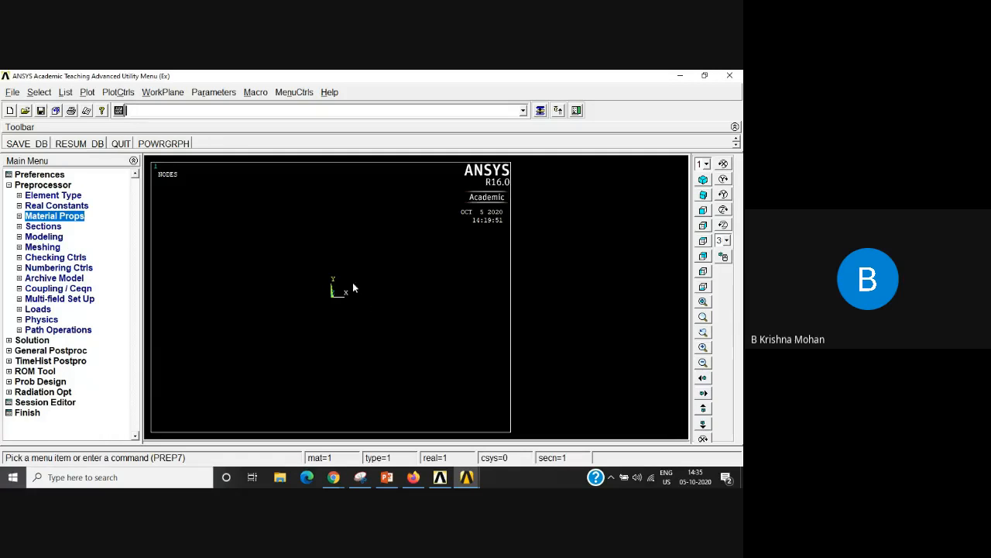
Step: Start creating keypoints in the active coordinate system from the preprocessor's modeling commands
click(19, 237)
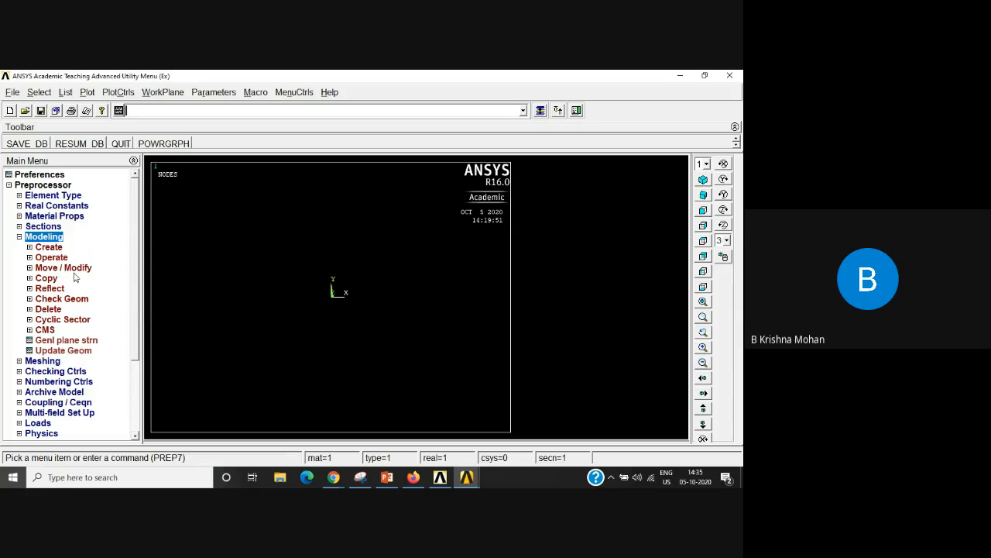
click(30, 247)
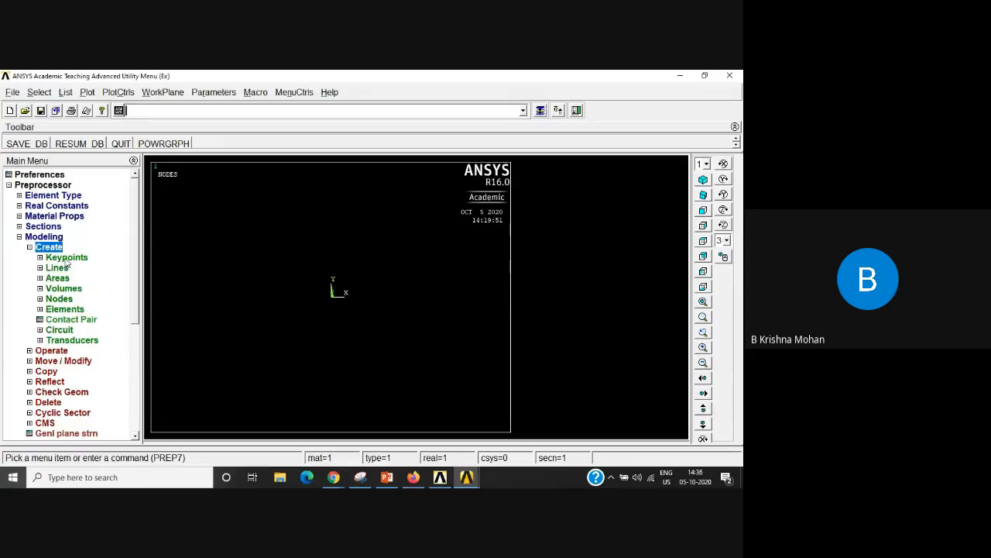
click(67, 260)
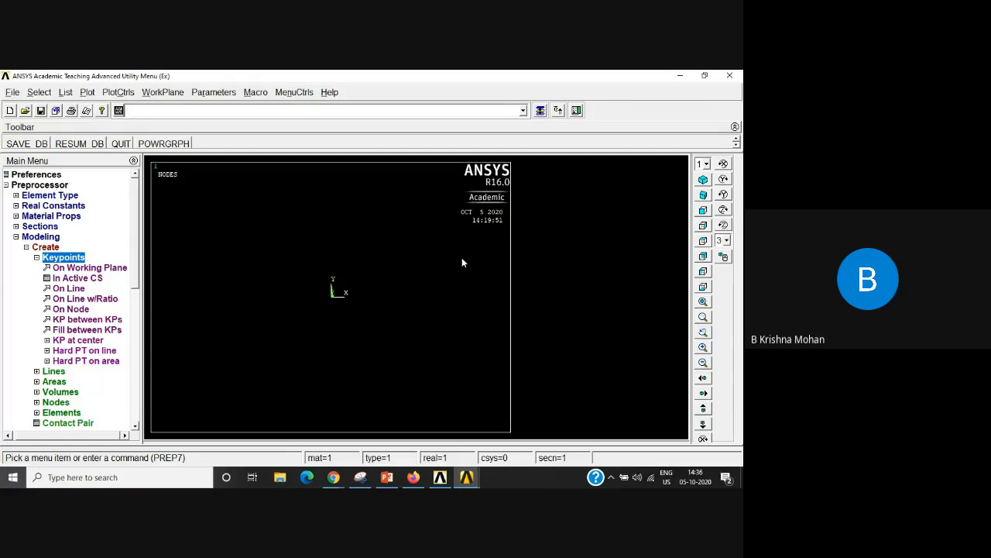
click(89, 279)
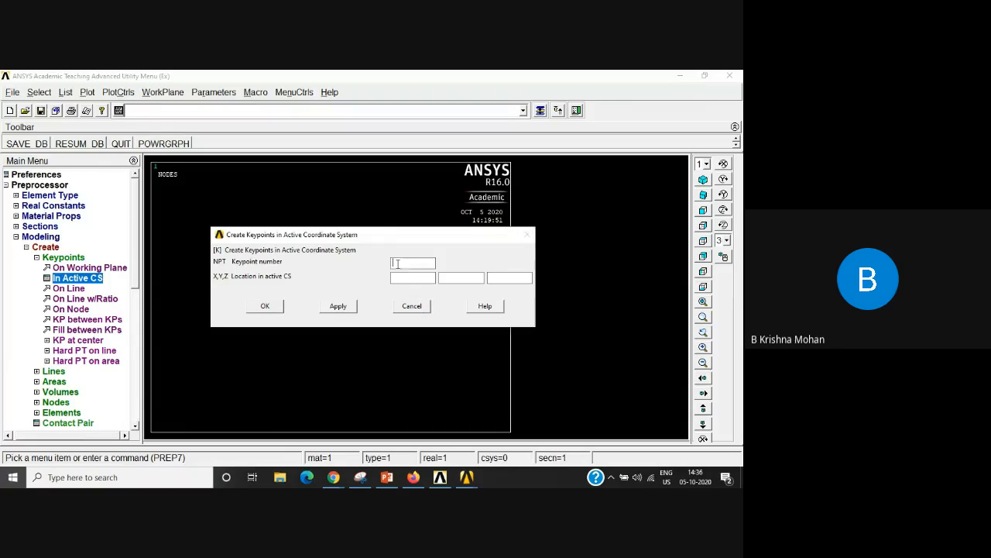
click(404, 278)
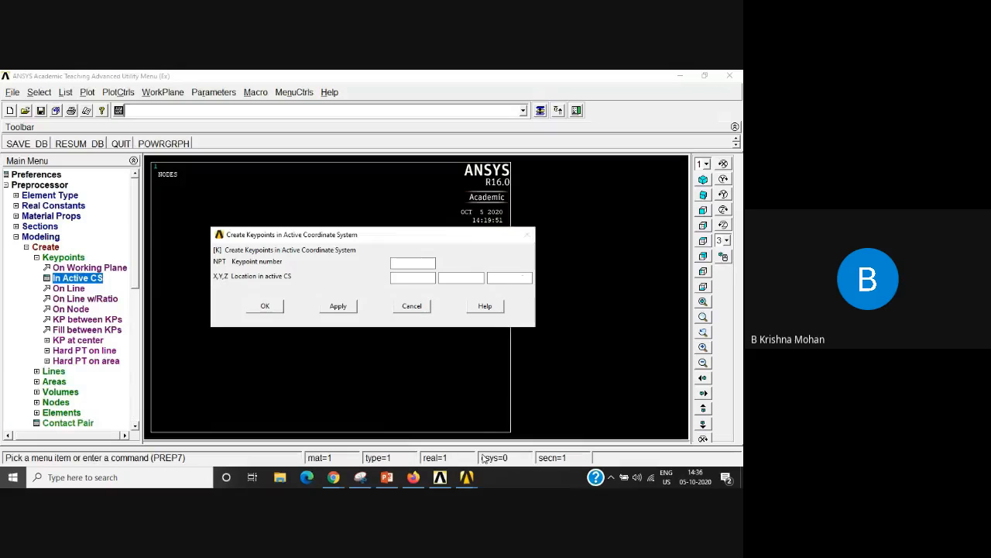
Step: Switch to the Ex 7 PowerPoint slides to check the truss dimensions, and return to the ANSYS modeling window
click(388, 478)
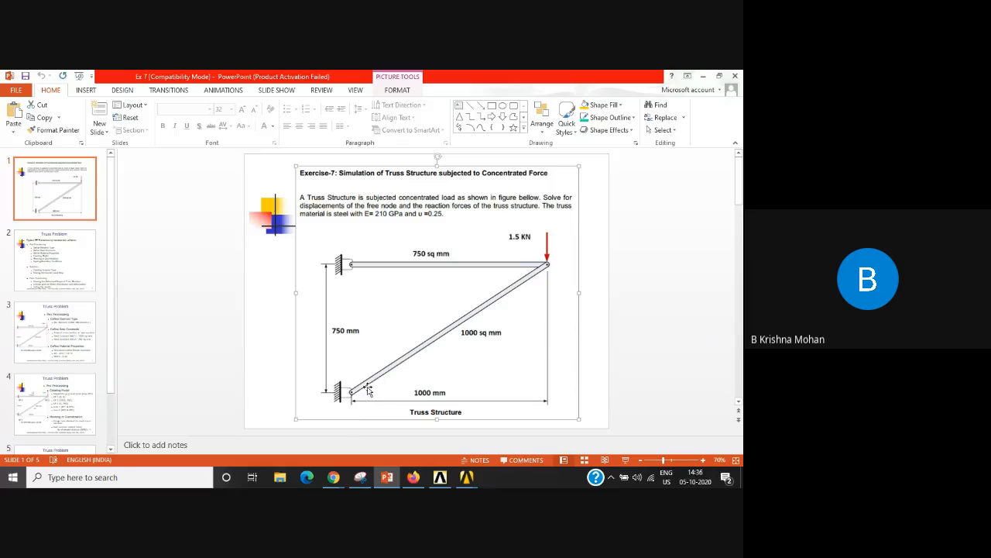
click(439, 477)
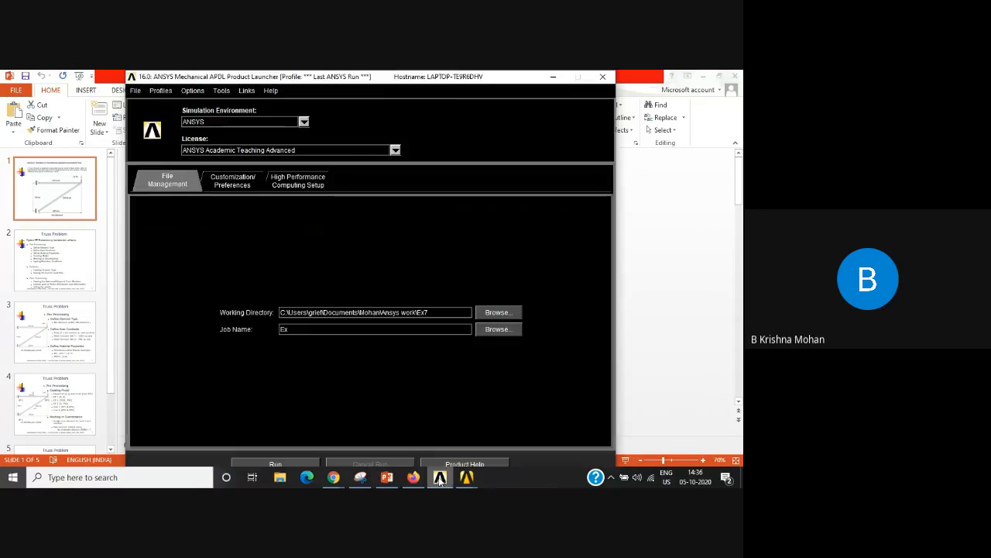
mouse_move(469, 480)
click(493, 444)
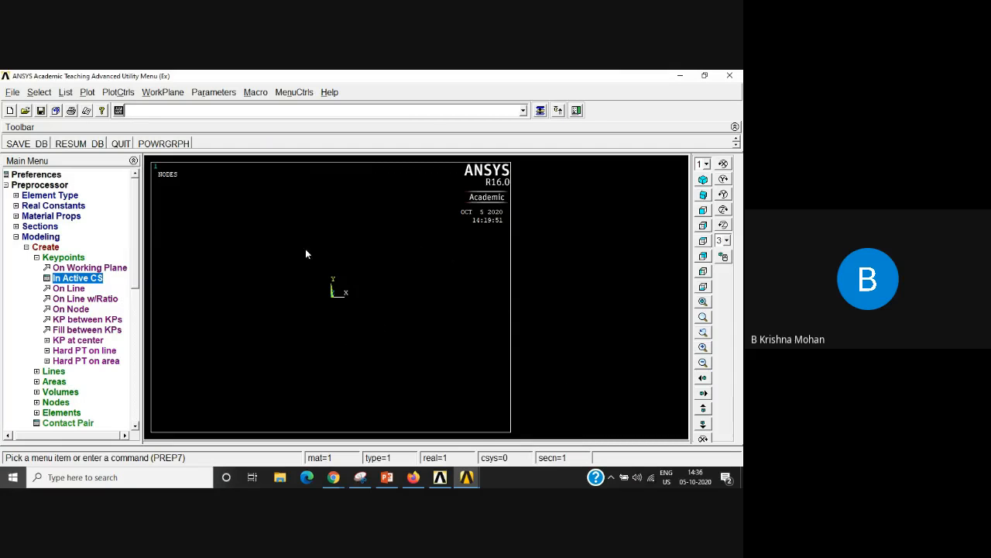
Step: Bring back the hidden keypoint dialog and create the first keypoint at the origin, leaving its number and coordinates blank
click(541, 111)
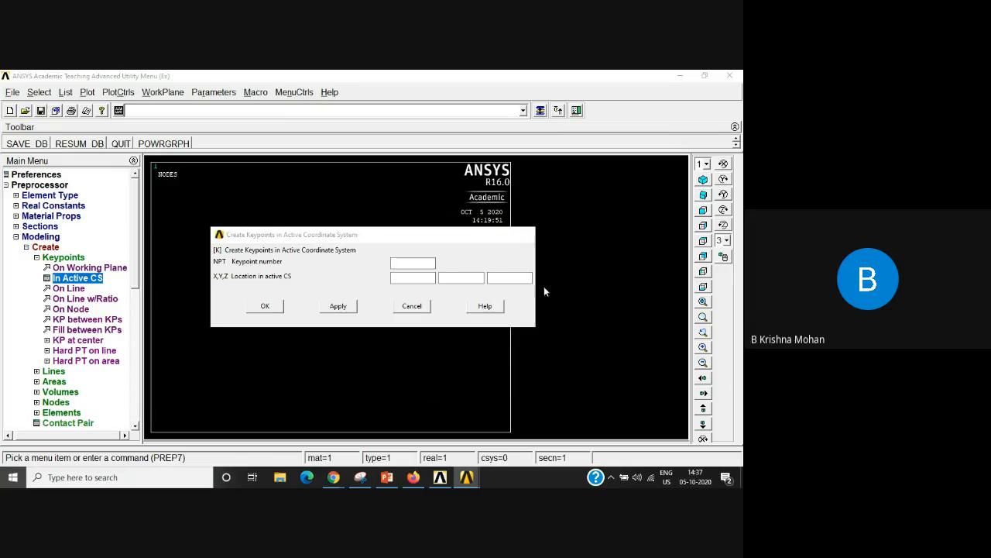
click(405, 279)
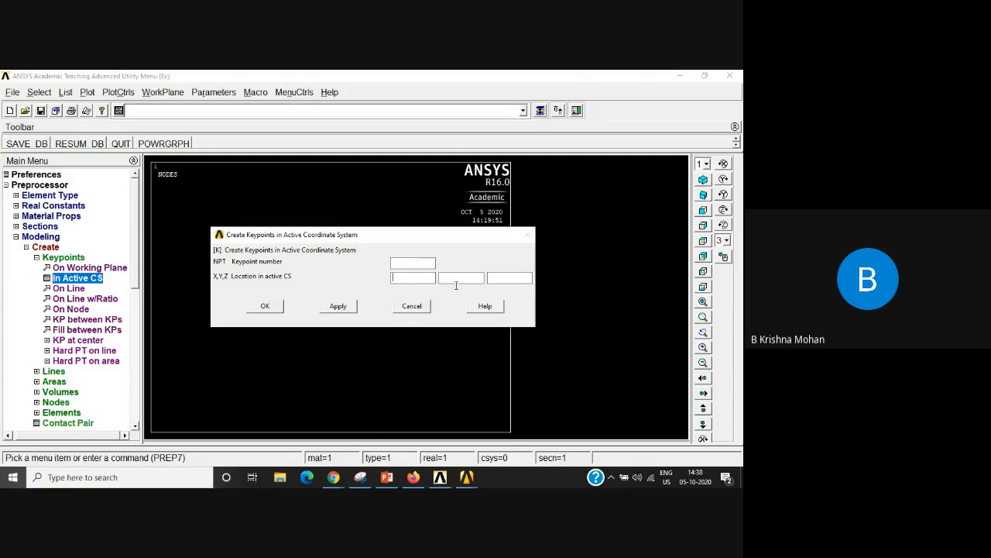
click(338, 307)
drag(350, 240, 531, 348)
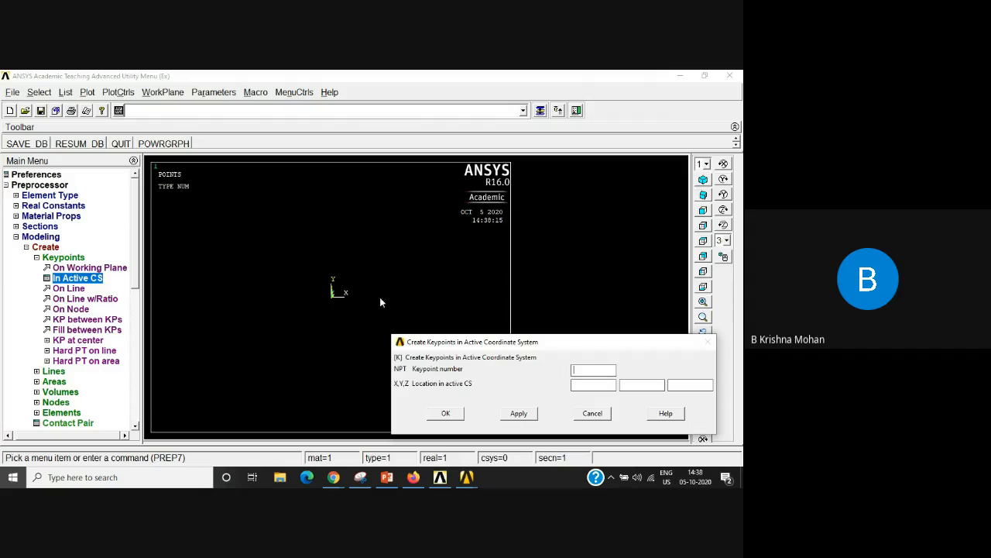
drag(564, 349, 456, 233)
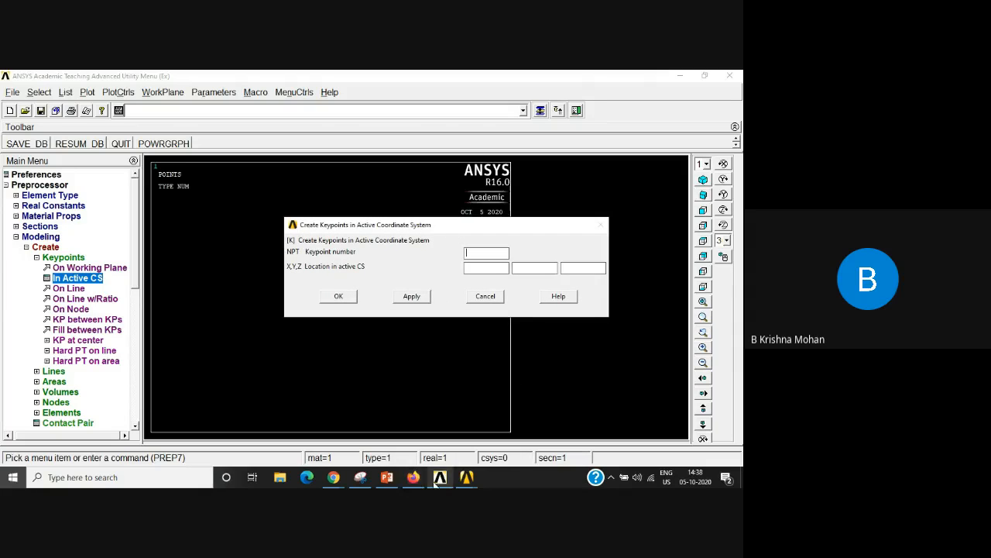
Step: Check the truss dimensions on the Ex 7 PowerPoint slide, and create a keypoint at X 1000, Y 750 in ANSYS
click(387, 477)
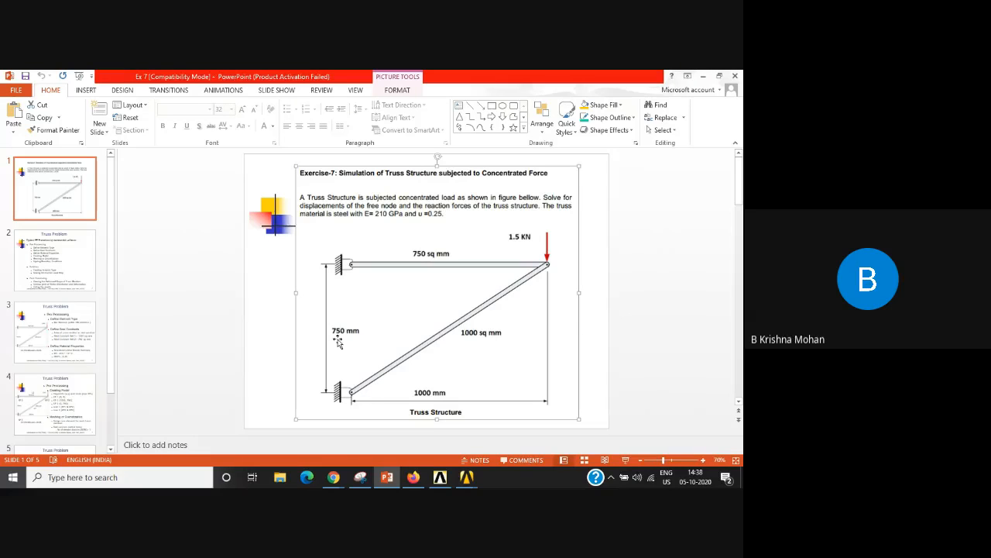
mouse_move(465, 483)
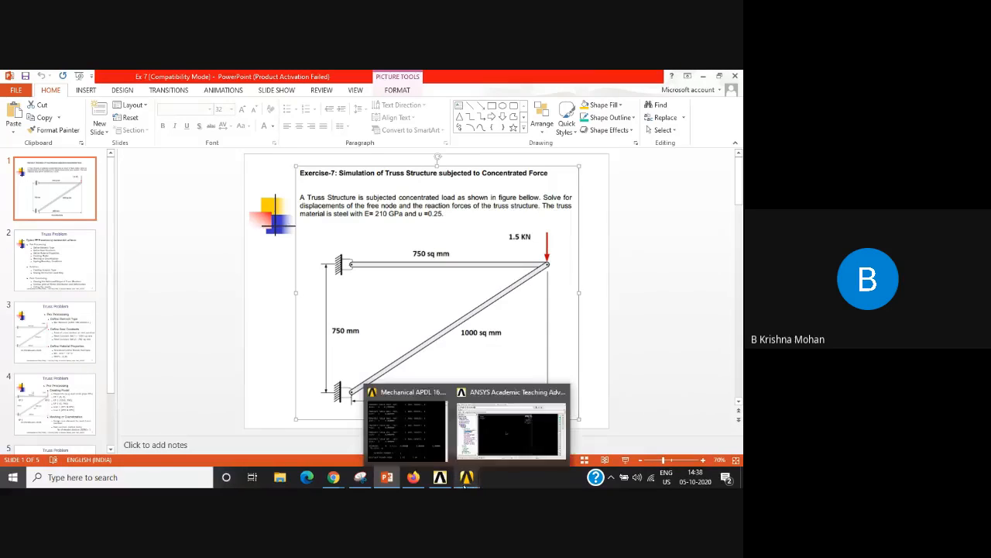
click(509, 435)
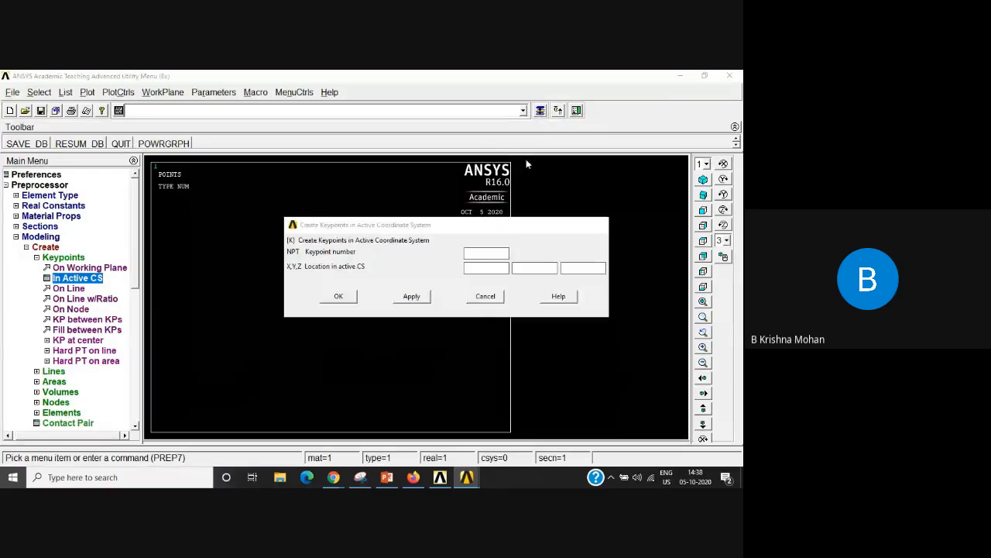
click(475, 268)
text(1000)
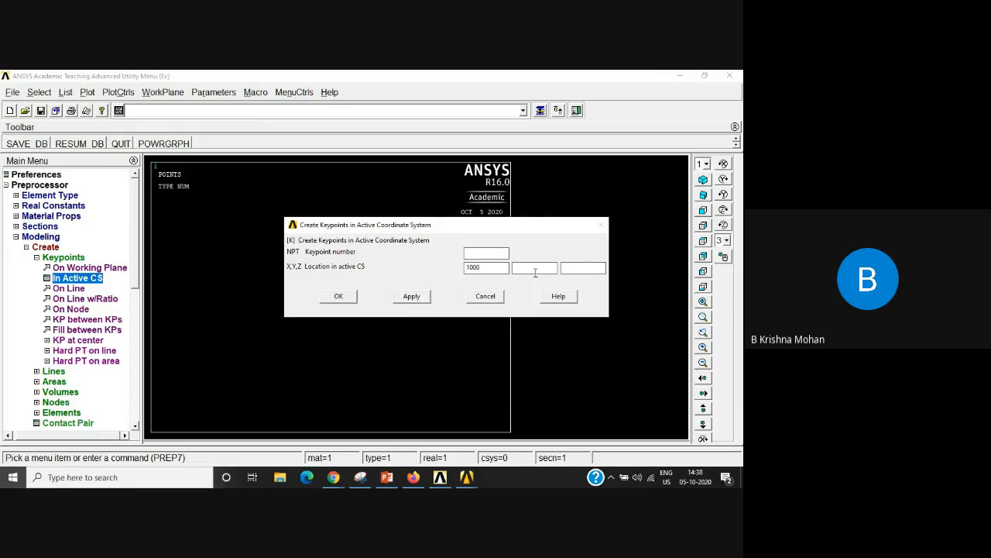
click(536, 271)
text(750)
click(411, 297)
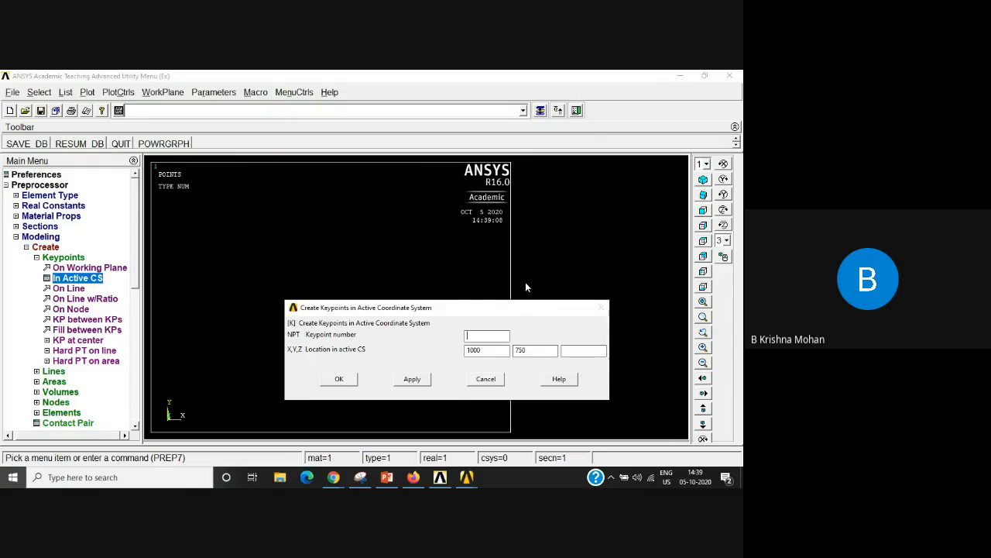
Step: Create the last keypoint at X 0, Y 750 and finish creating keypoints
drag(512, 309, 501, 219)
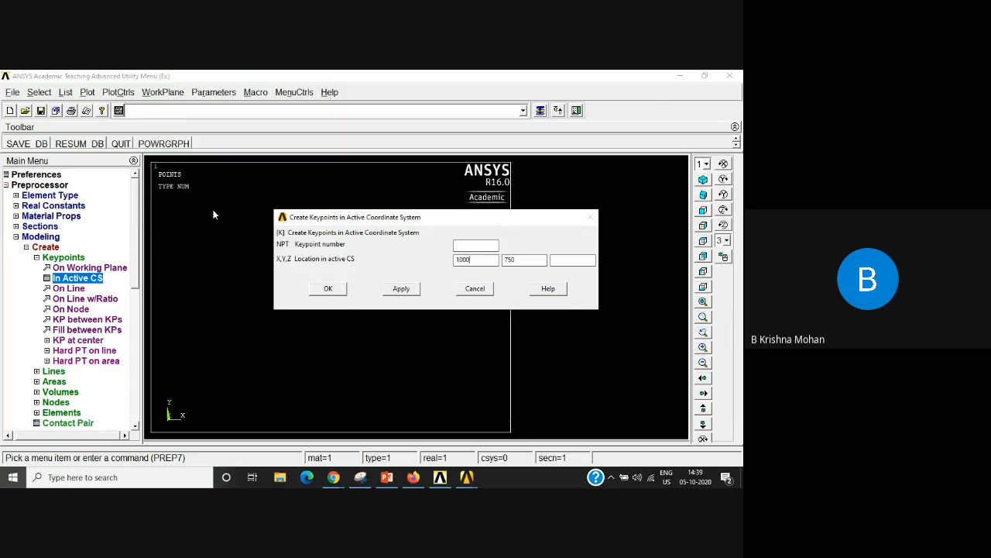
drag(472, 260, 450, 262)
text(0)
click(329, 289)
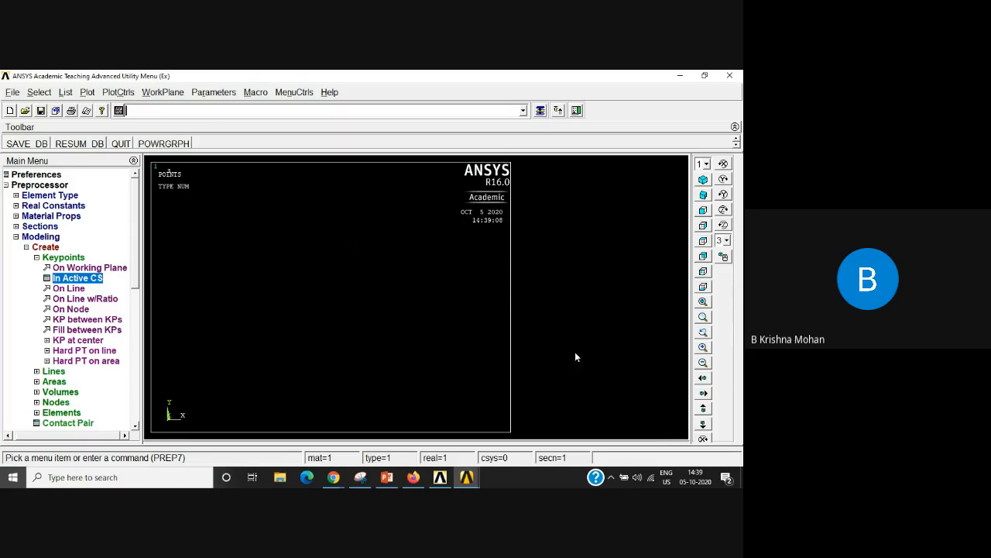
click(703, 362)
Step: Create a straight line from keypoint 1 at the origin to keypoint 2 as the diagonal truss member
click(36, 258)
click(40, 268)
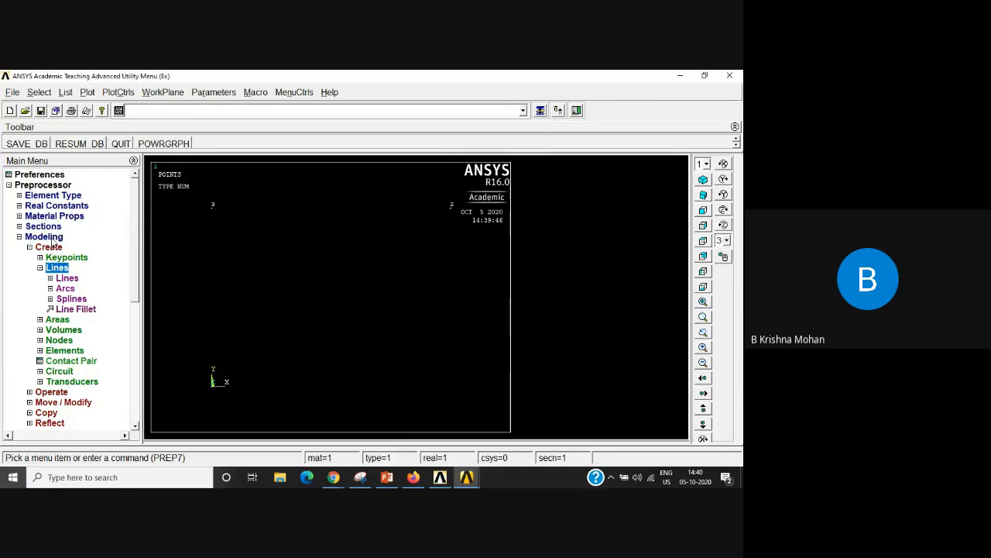
click(67, 280)
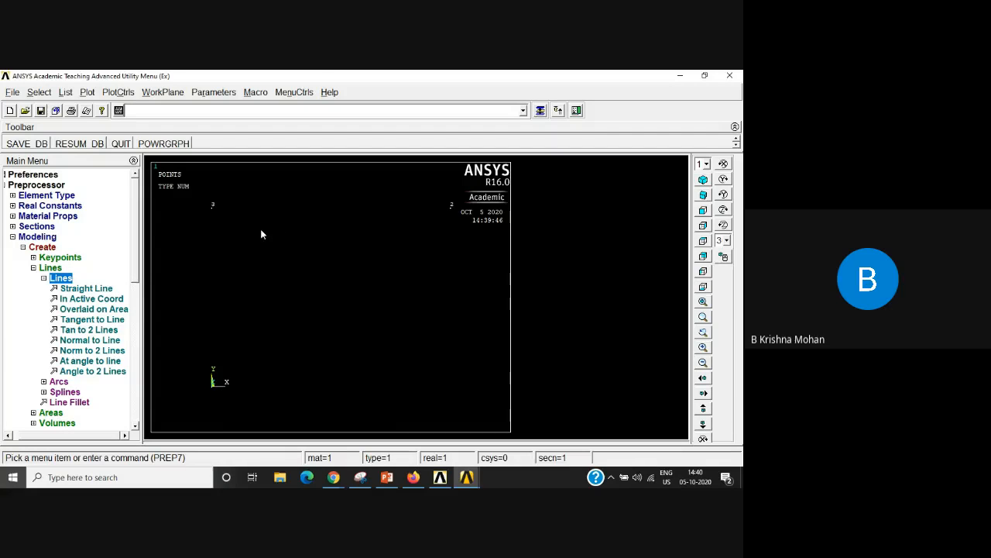
click(81, 289)
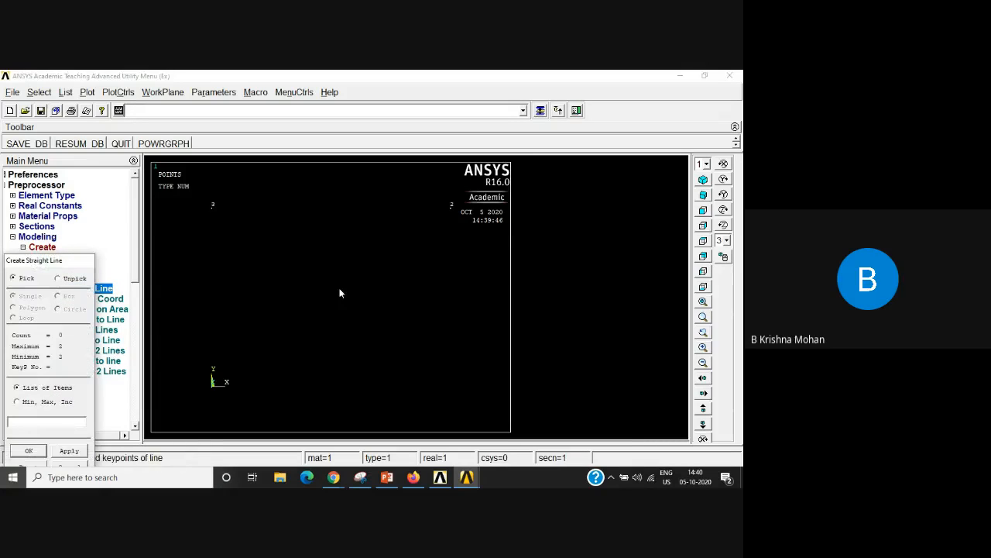
drag(27, 263, 79, 225)
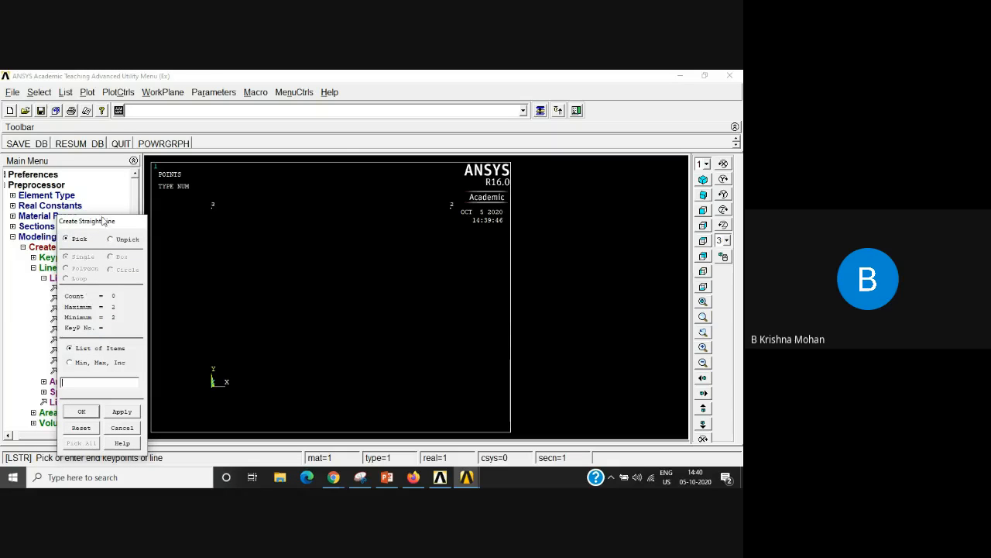
click(112, 380)
click(112, 240)
click(67, 240)
click(211, 390)
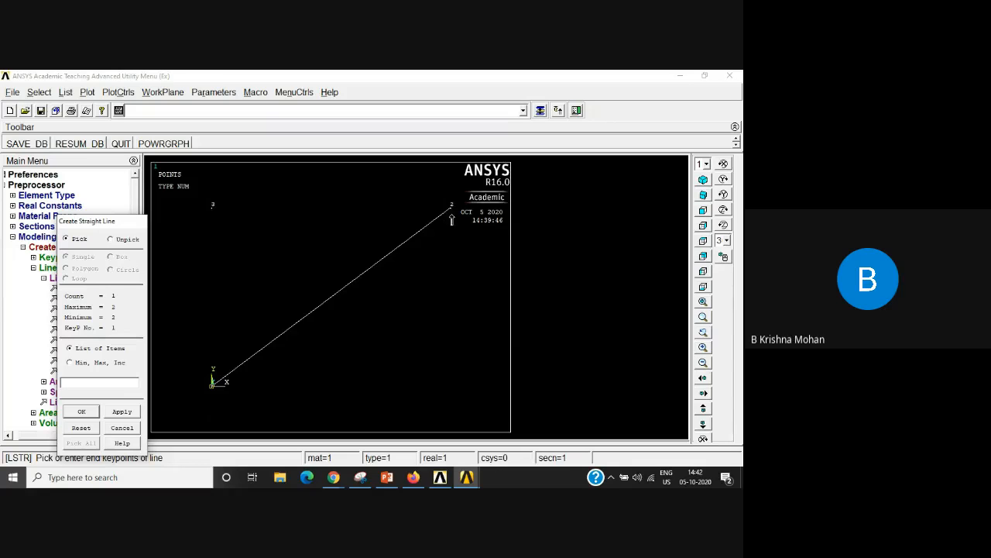
click(451, 207)
Step: Create a straight line between keypoints 2 and 3 as the horizontal truss member, and finish creating lines
click(74, 384)
drag(93, 223, 108, 189)
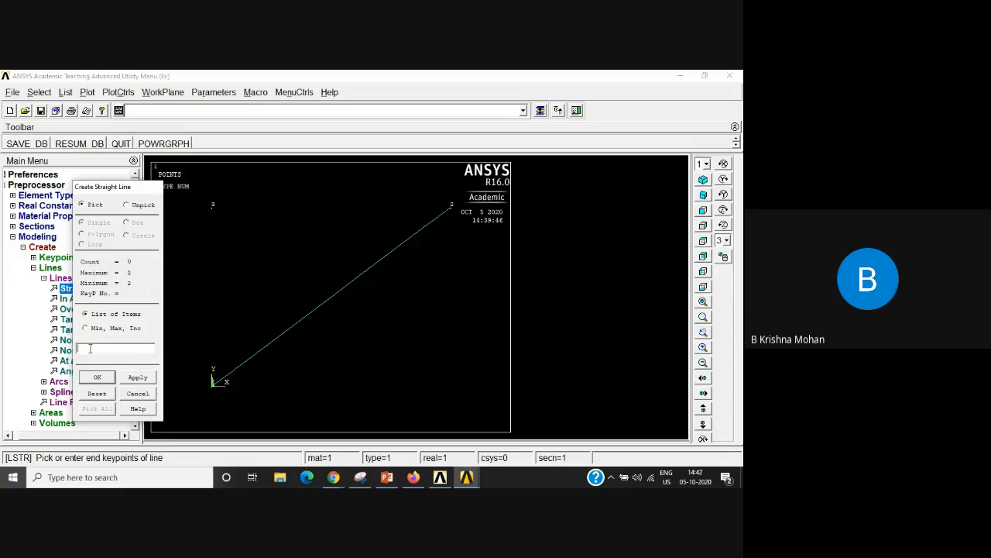
text(2,3)
click(138, 378)
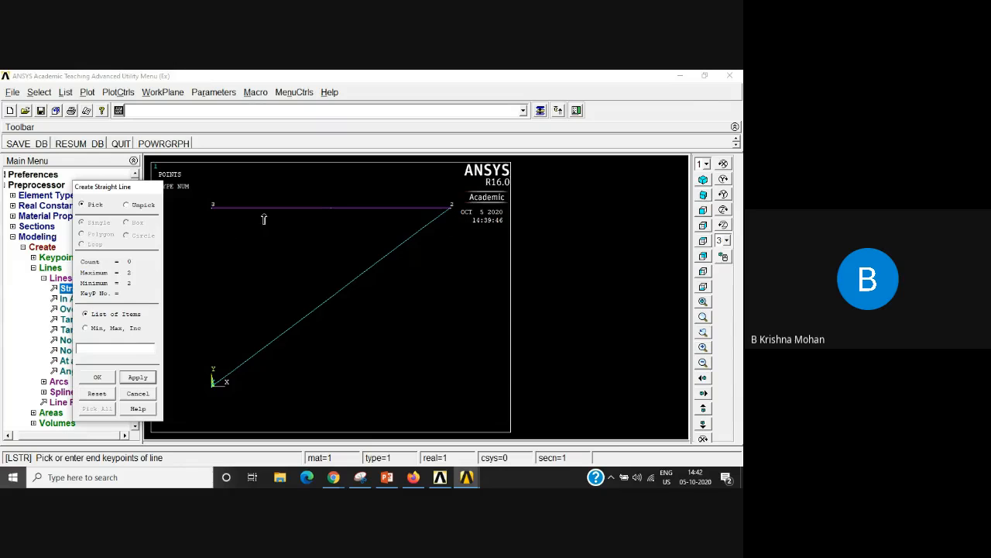
click(98, 378)
click(88, 348)
click(138, 394)
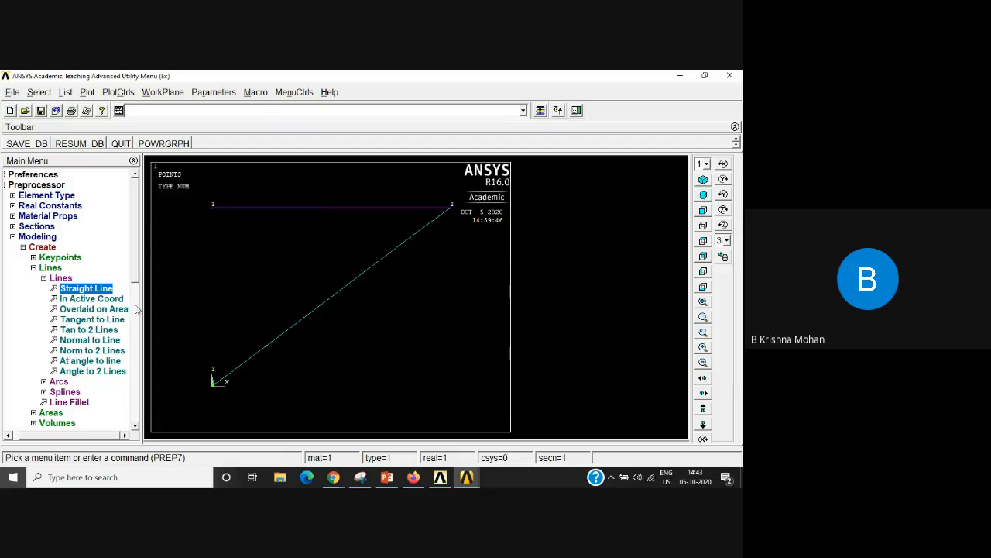
Step: Start assigning mesh attributes to picked lines in the preprocessor, and pick the diagonal line between keypoints 1 and 2
click(24, 248)
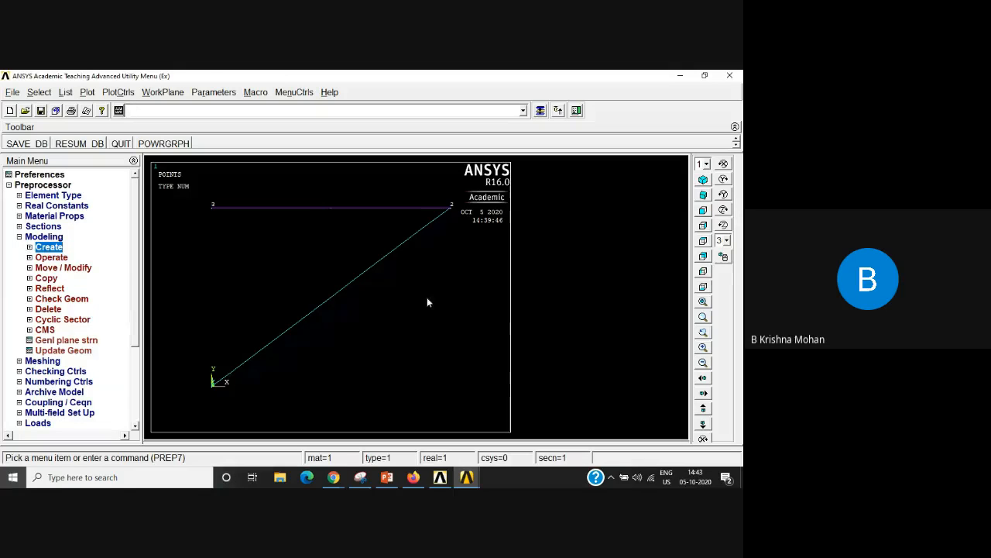
click(19, 236)
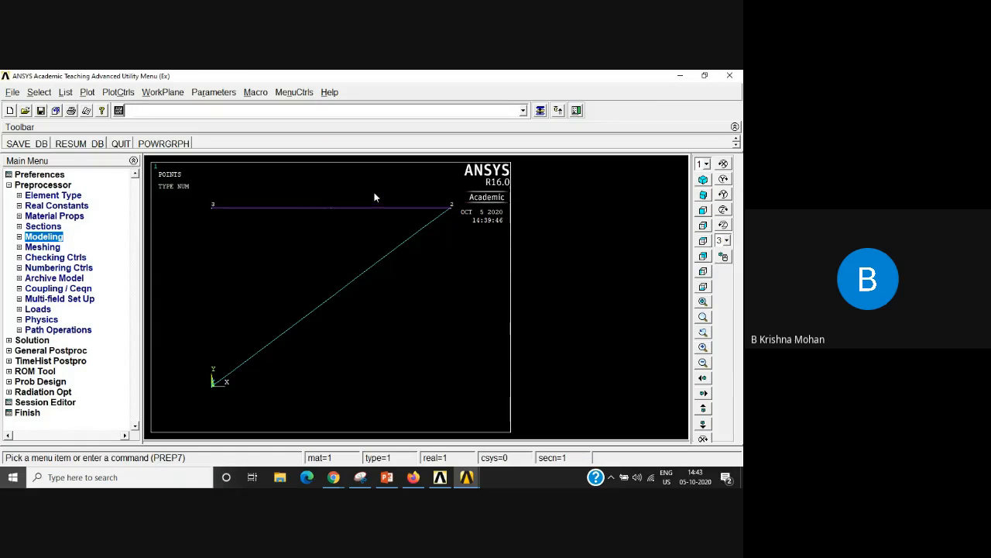
click(40, 249)
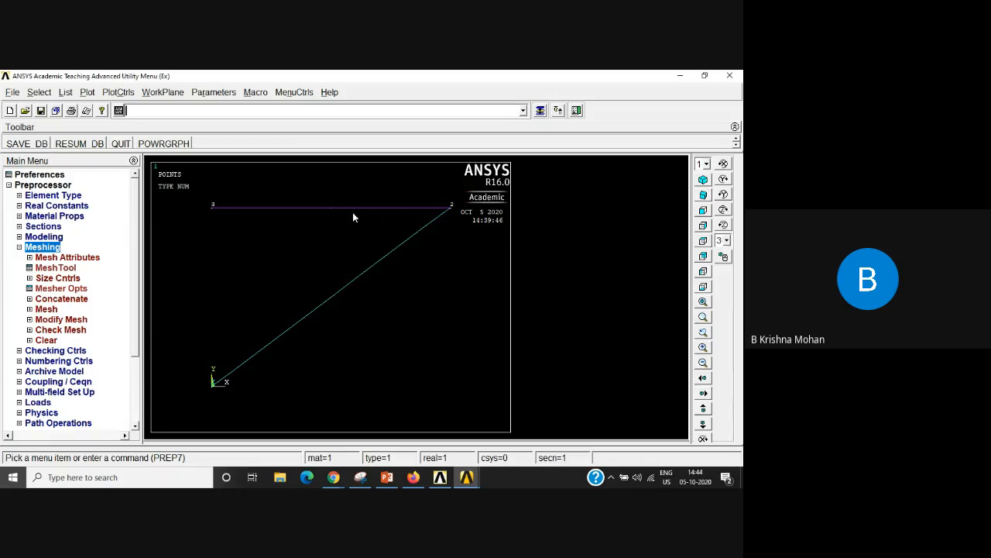
click(80, 259)
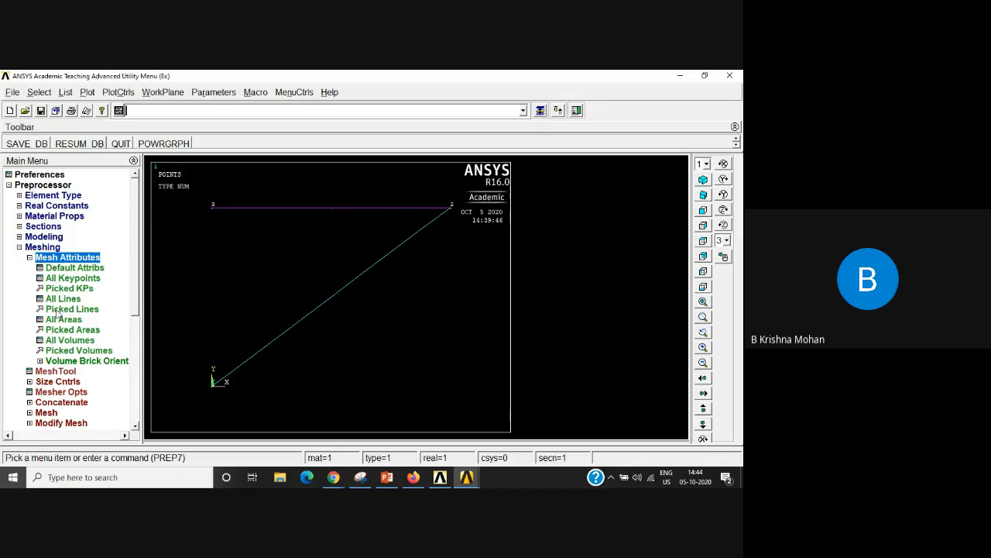
click(87, 309)
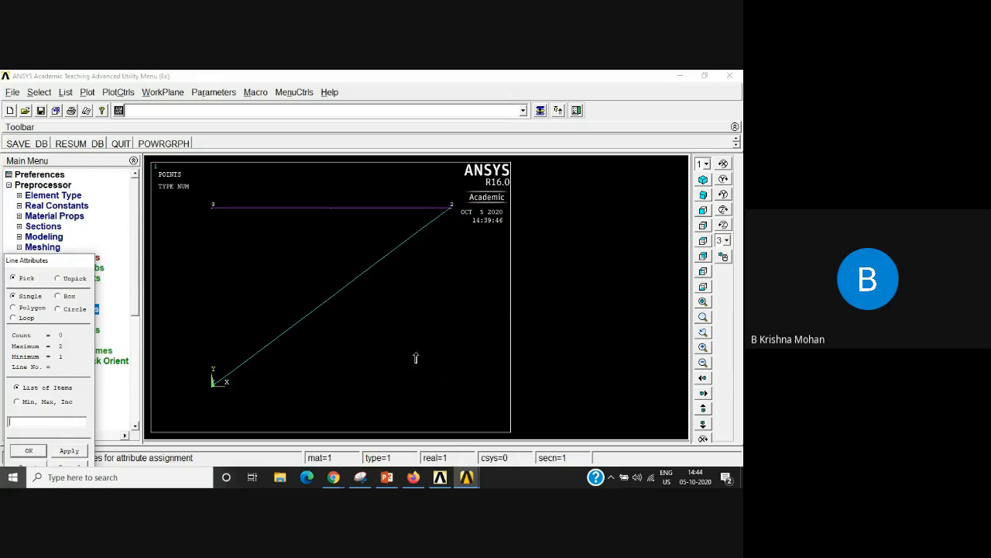
click(337, 298)
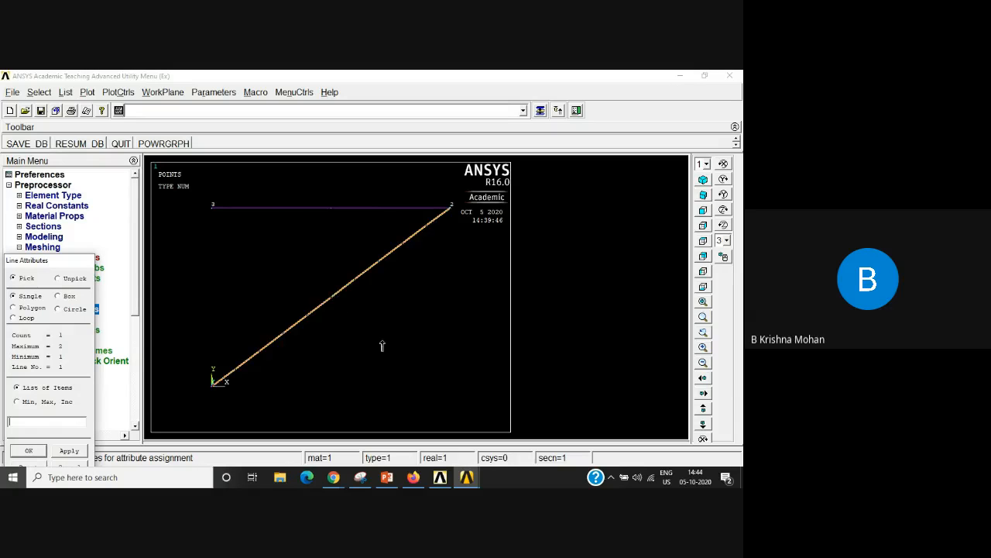
click(28, 451)
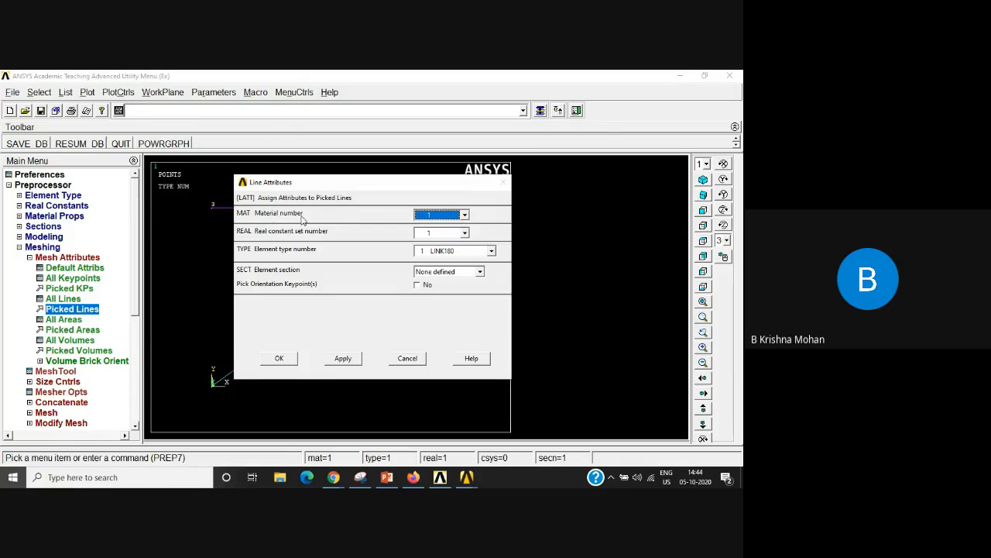
Step: Assign material 1, real constant set 1 and element type 1 LINK180 to the picked diagonal line
click(465, 215)
click(465, 217)
click(373, 231)
click(464, 234)
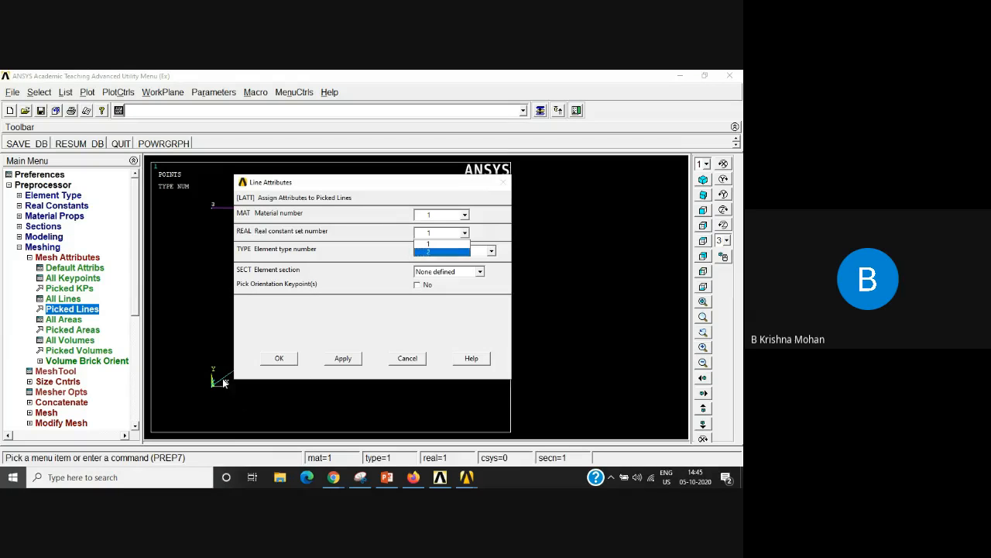
click(433, 244)
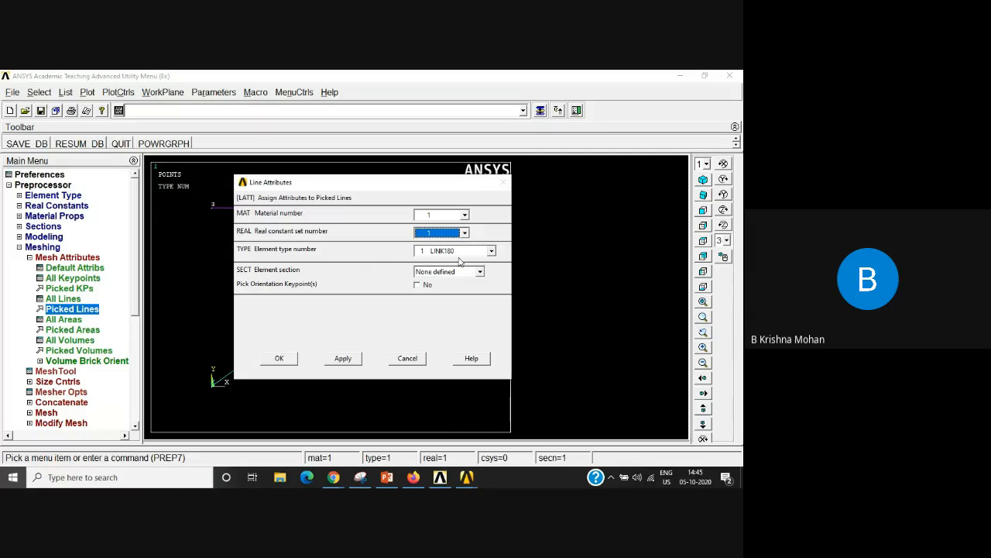
click(491, 252)
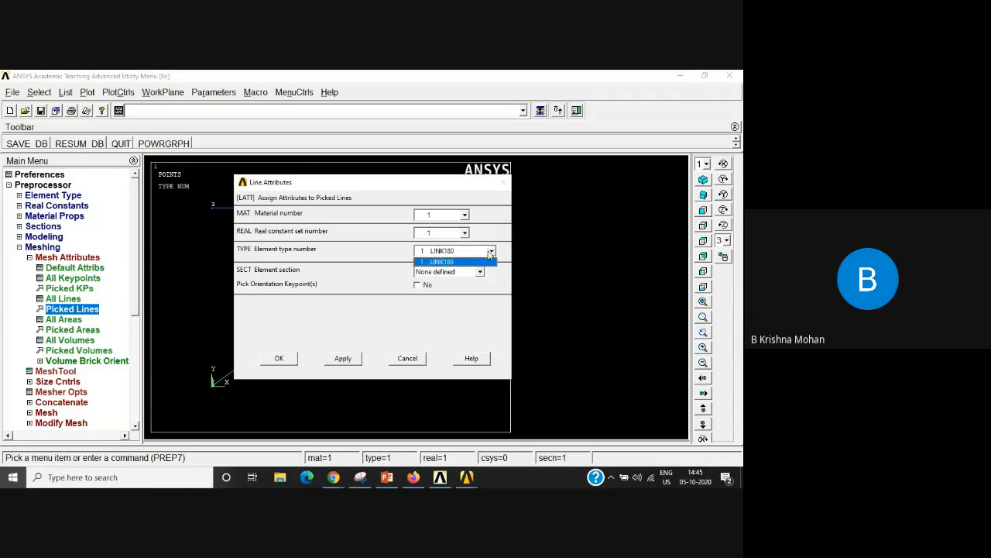
click(438, 261)
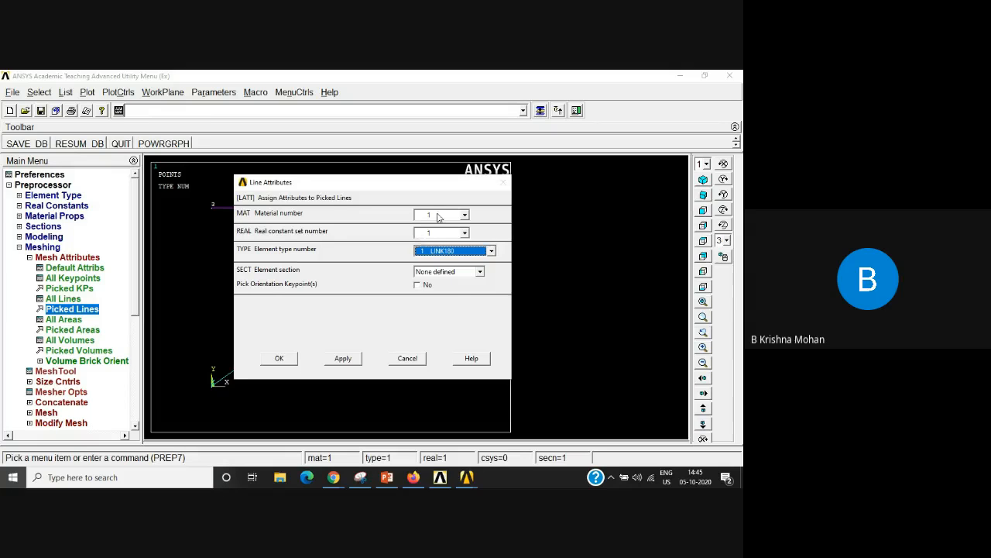
click(281, 358)
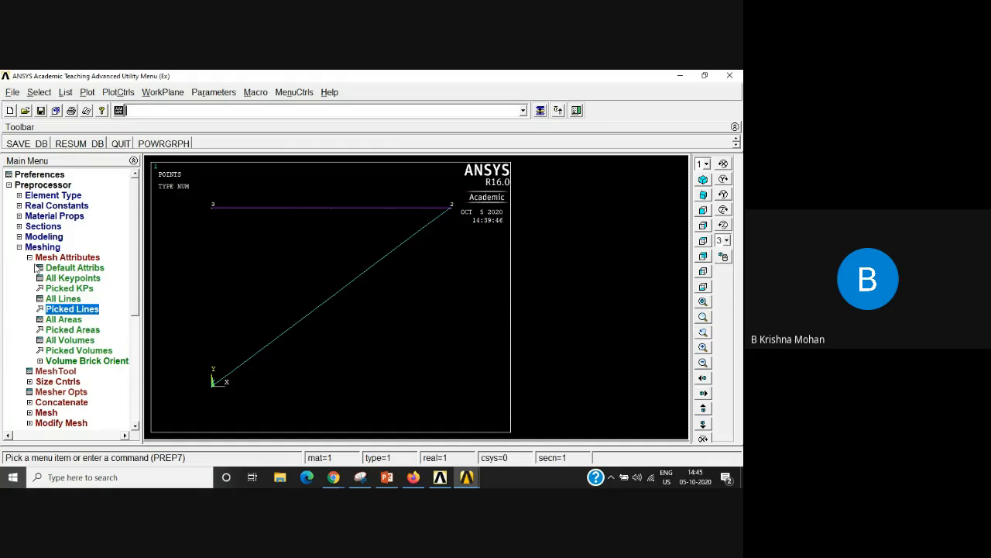
Step: Assign material 1, real constant set 2 and element type 1 LINK180 to the horizontal line between keypoints 2 and 3
click(67, 310)
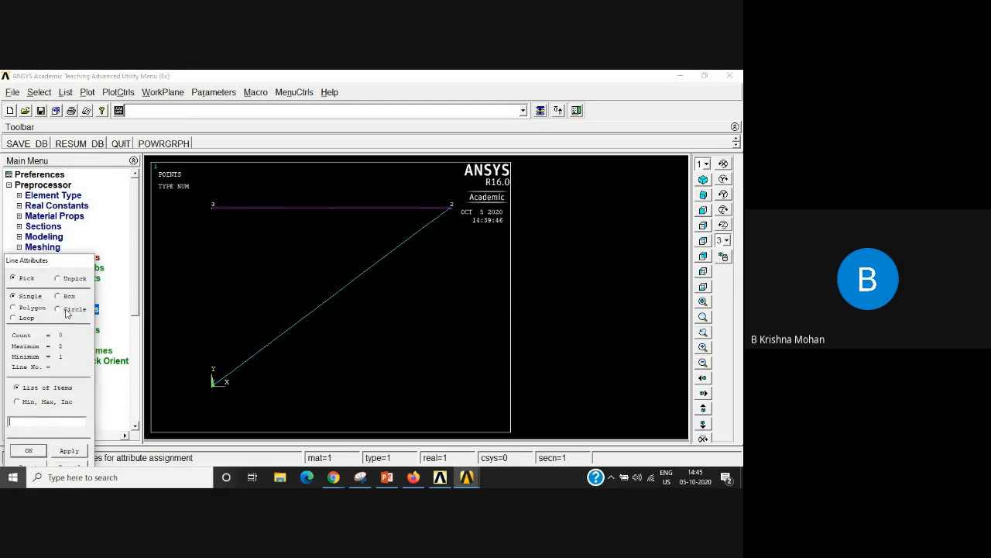
click(319, 207)
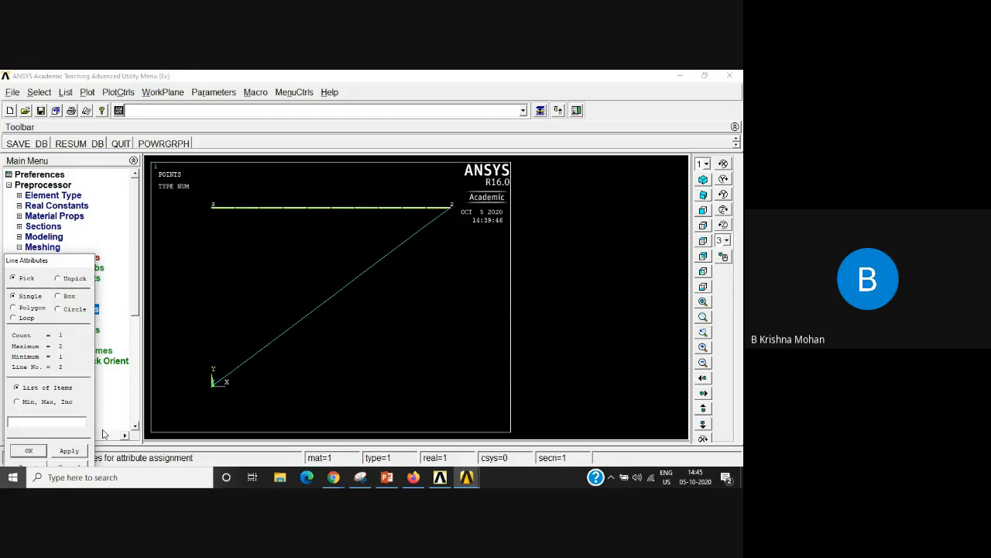
click(29, 450)
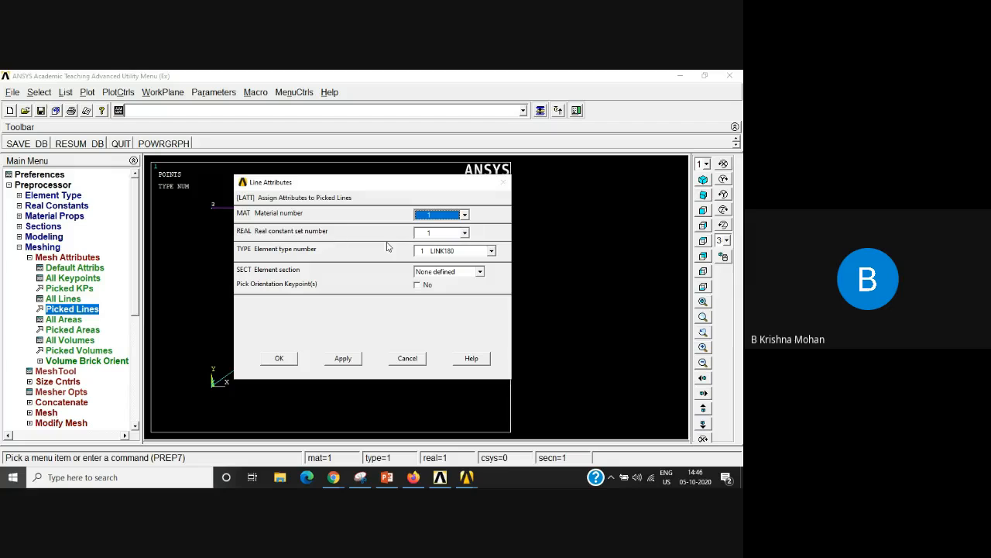
click(465, 234)
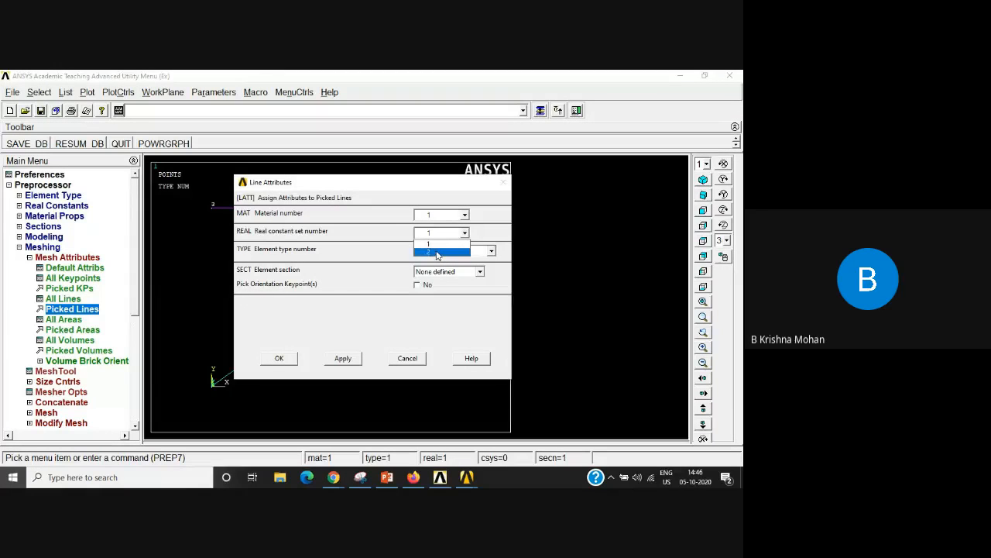
click(438, 253)
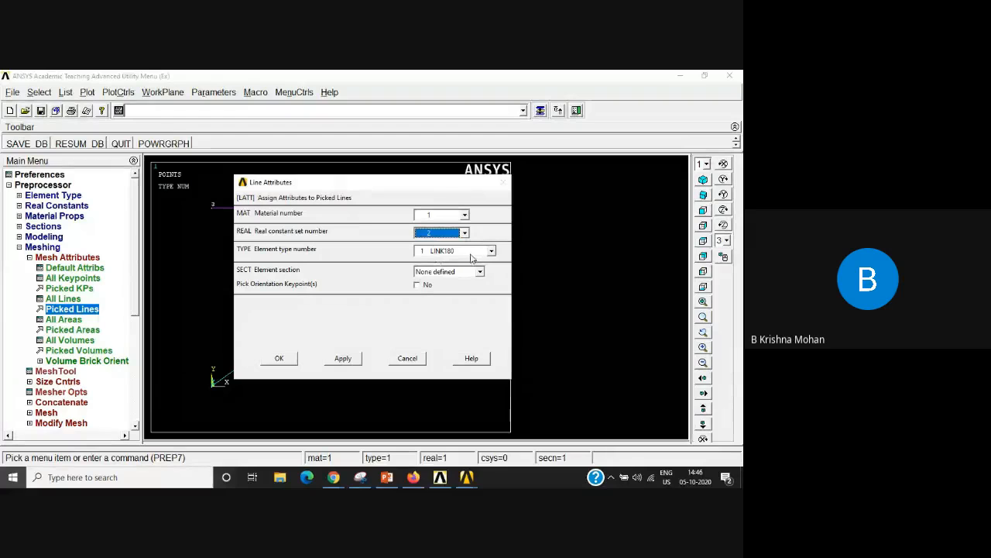
click(279, 358)
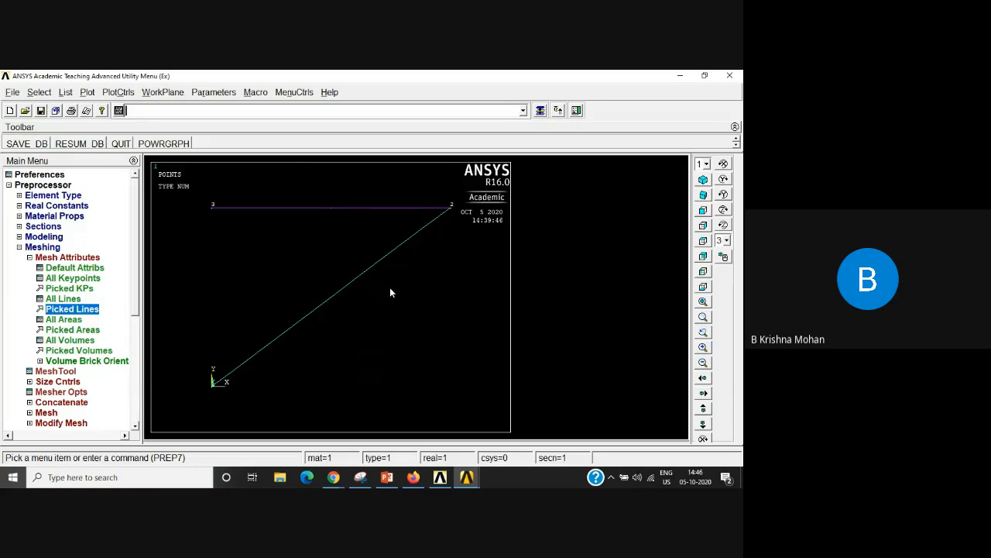
Step: Set the manual mesh size on all lines to 1 element division, leaving the element edge length blank
click(30, 257)
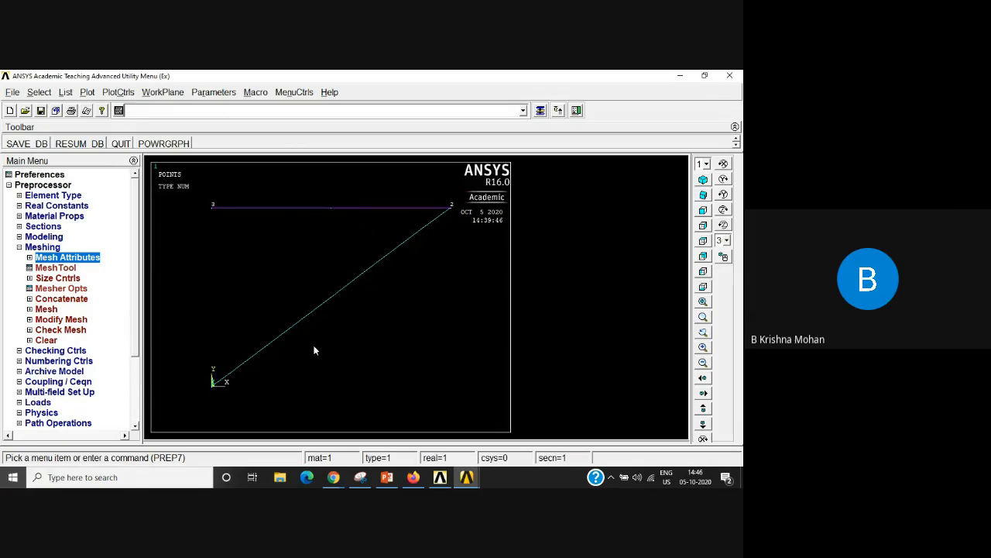
click(61, 278)
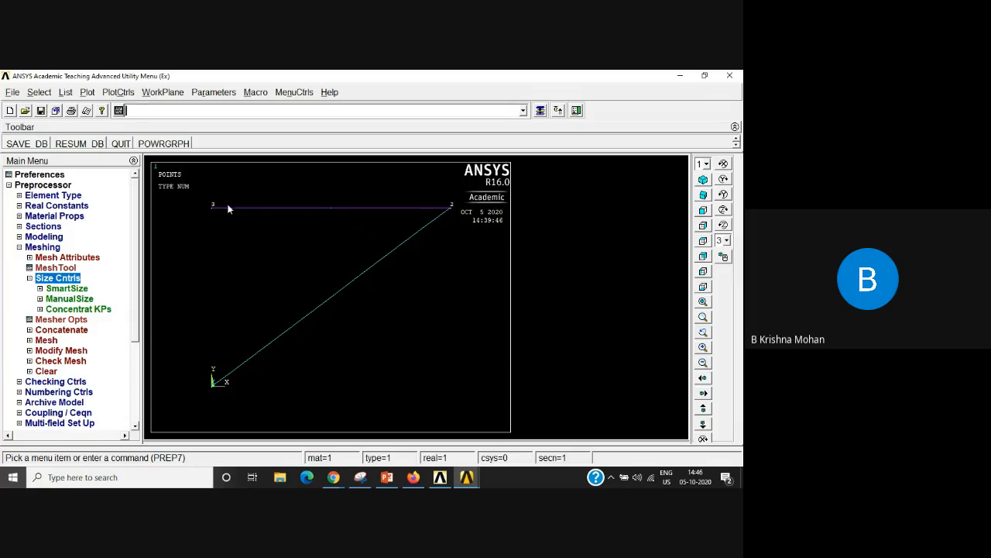
click(70, 301)
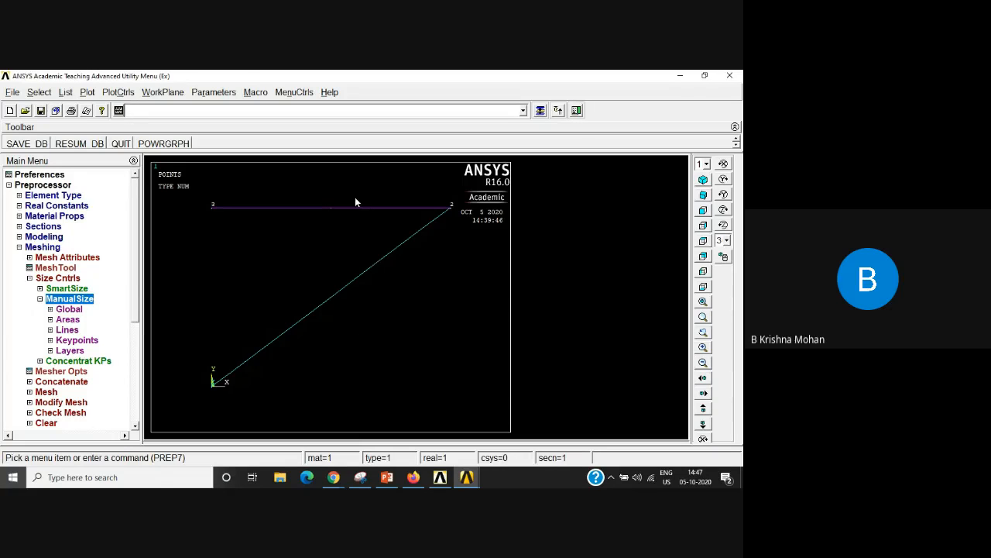
click(68, 330)
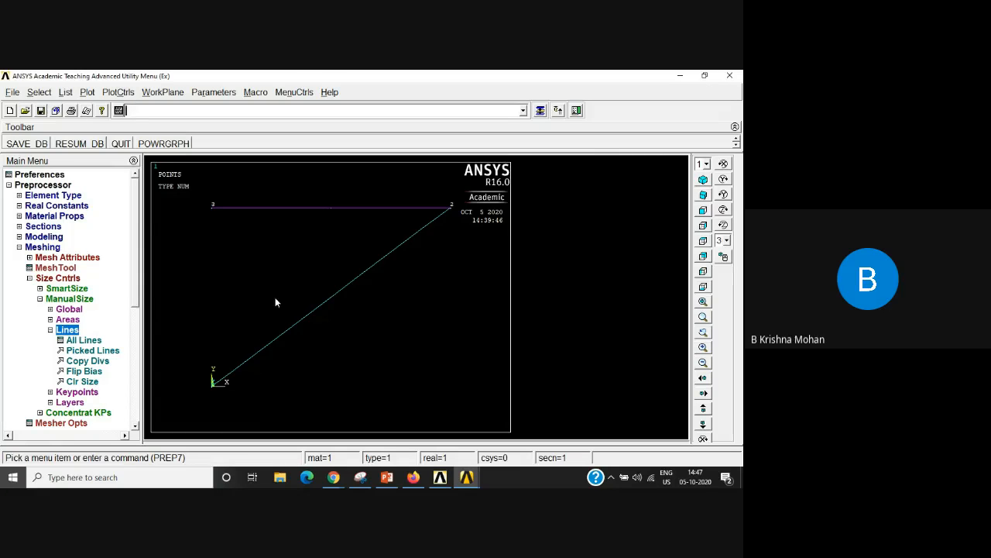
click(91, 342)
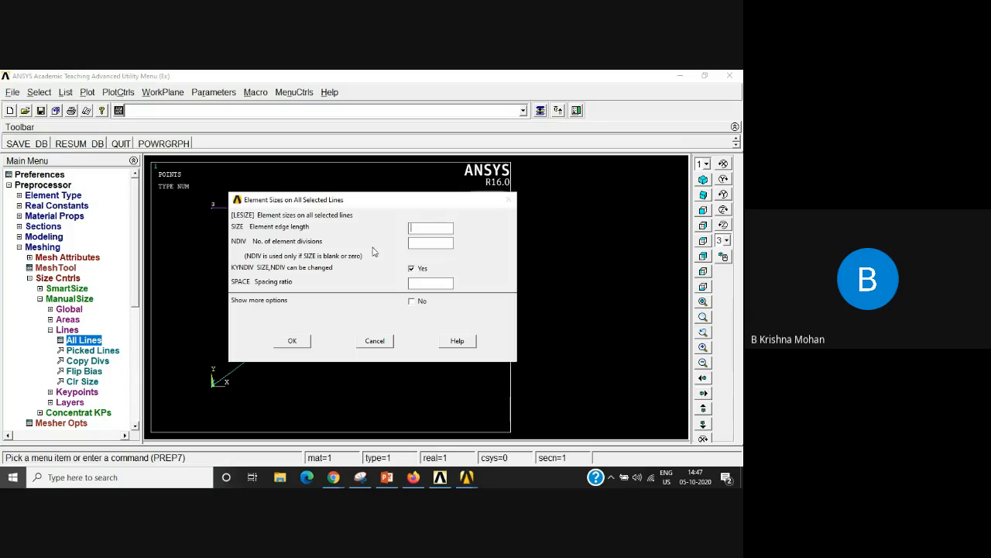
click(415, 245)
click(292, 341)
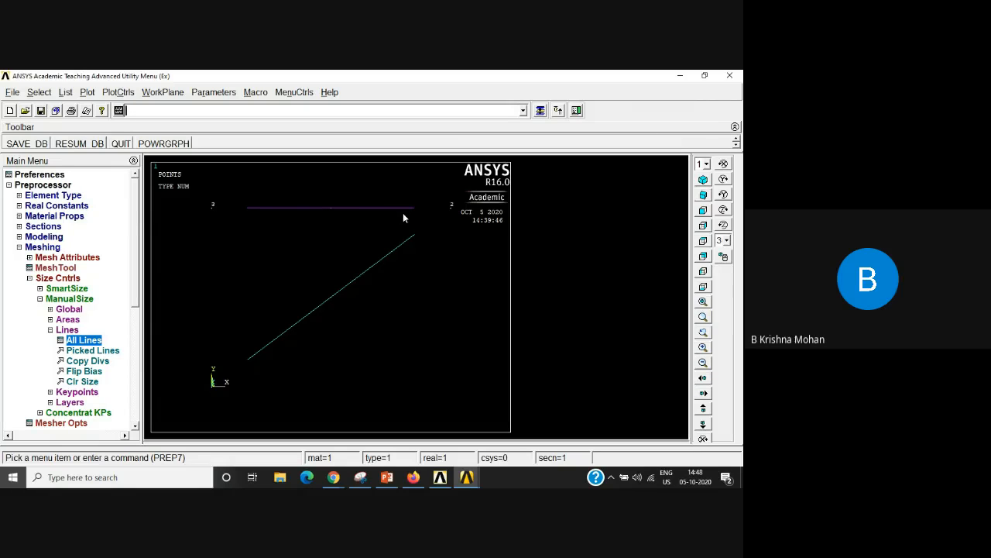
Step: Mesh both the horizontal and the diagonal truss lines
drag(136, 297, 132, 335)
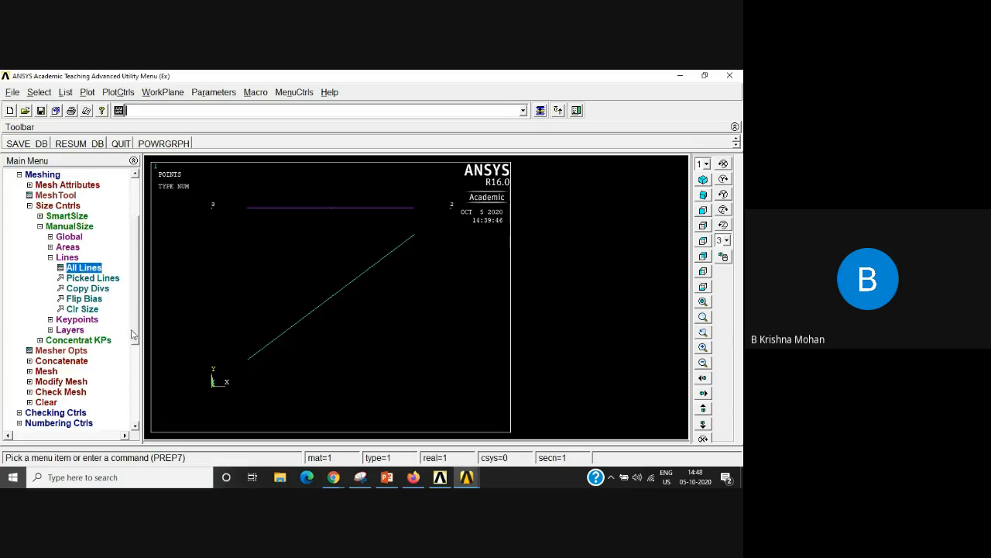
click(30, 206)
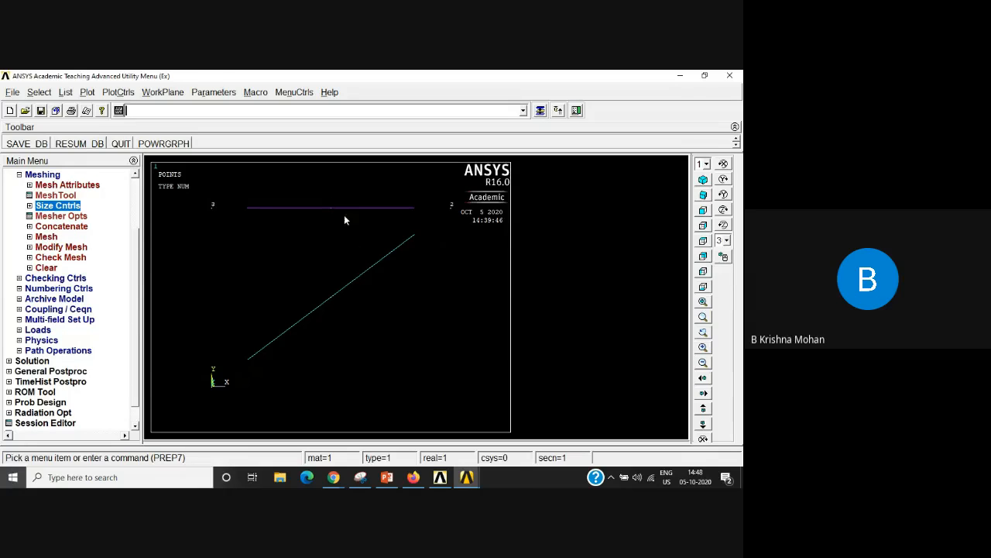
click(47, 236)
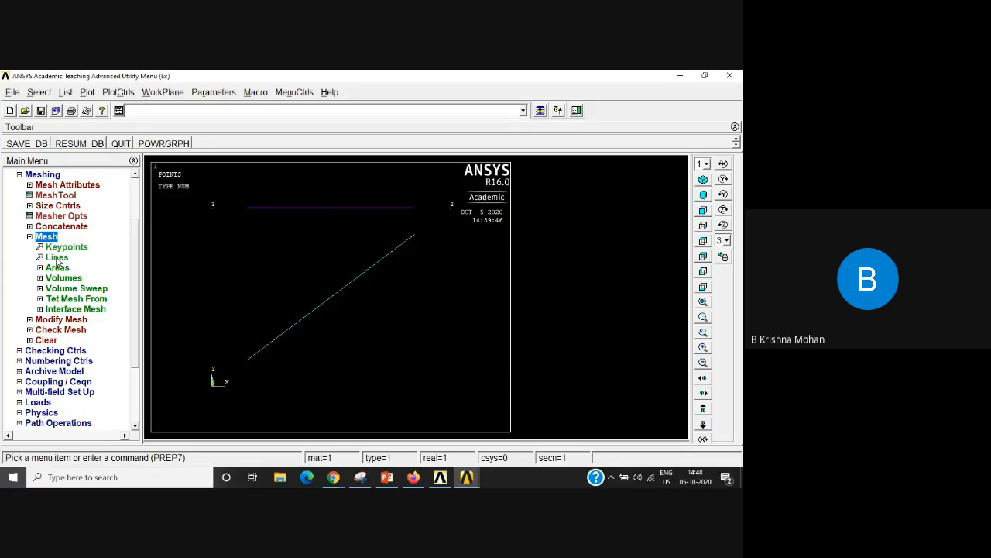
click(56, 258)
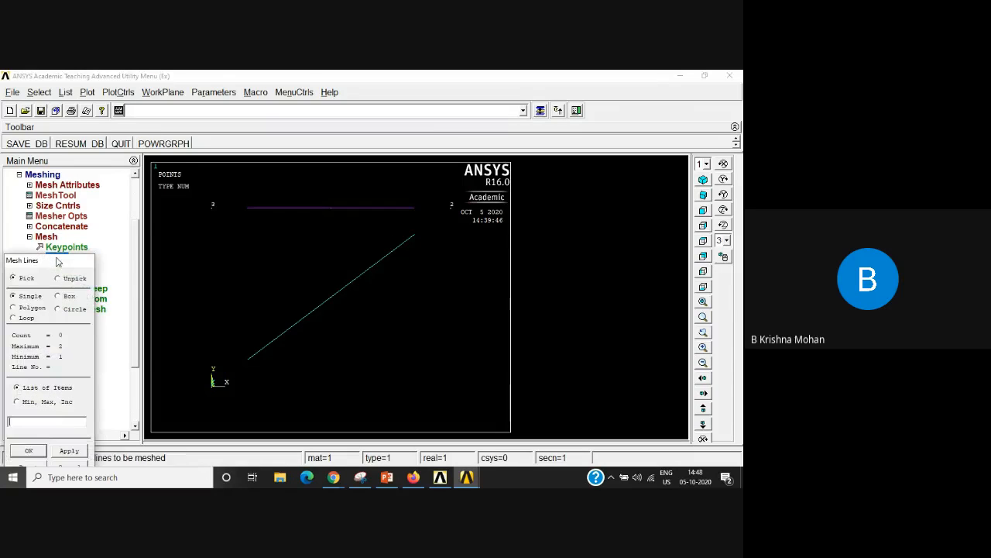
click(313, 211)
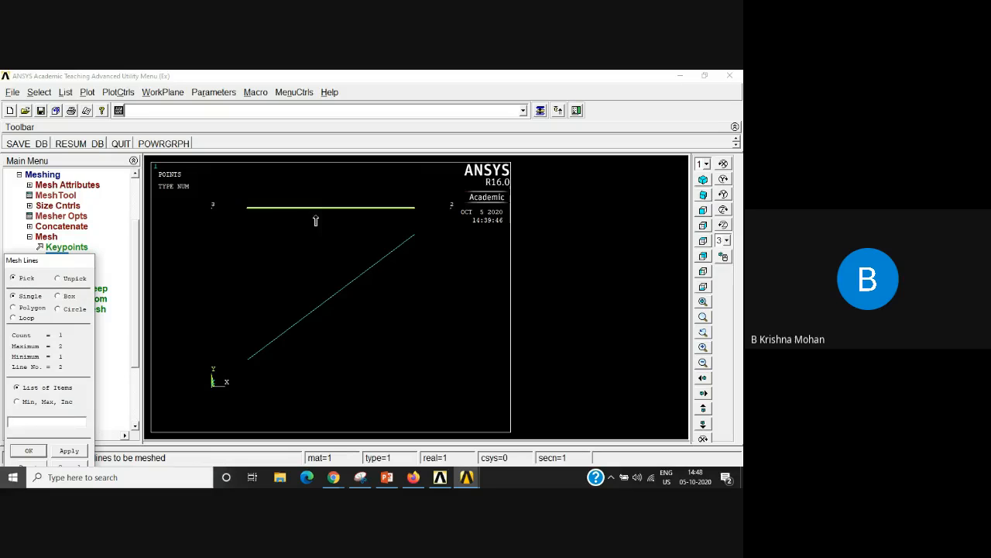
click(347, 291)
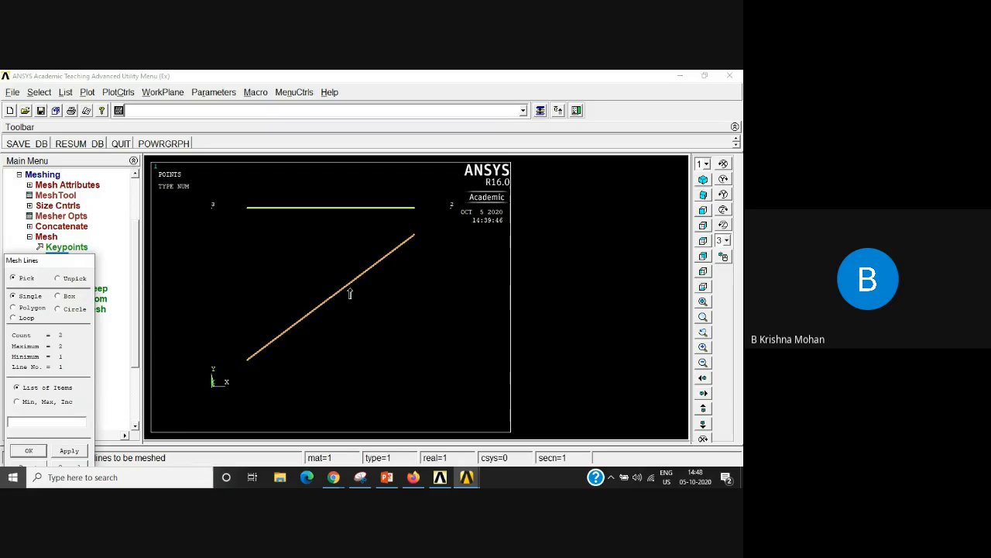
click(29, 451)
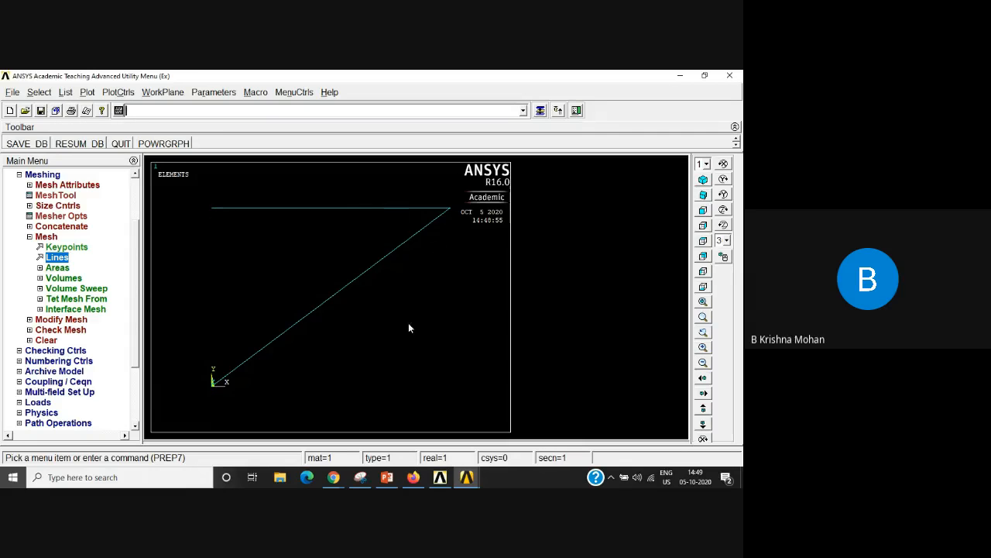
Step: List all keypoints with coordinates and attributes, check their locations and assigned nodes, and close the listing
click(66, 92)
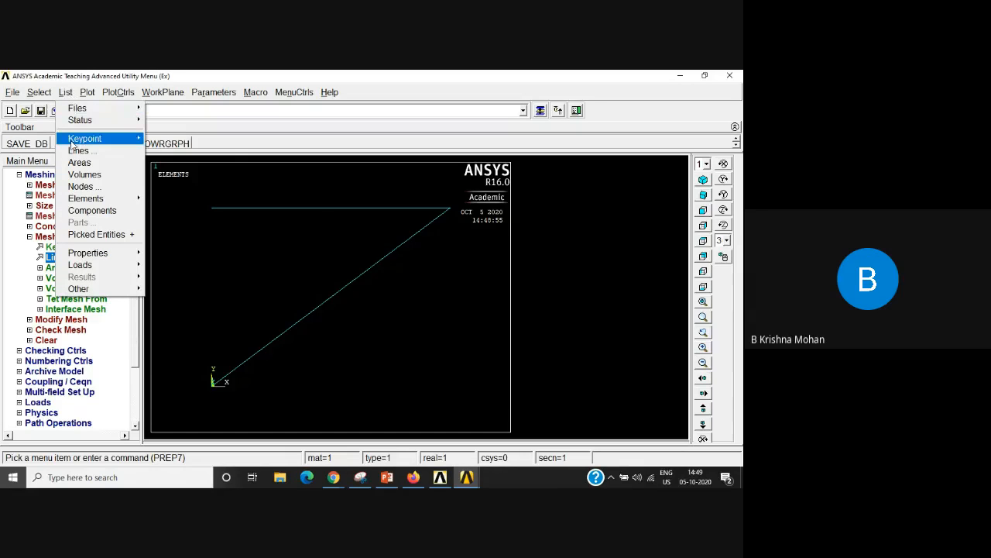
mouse_move(83, 140)
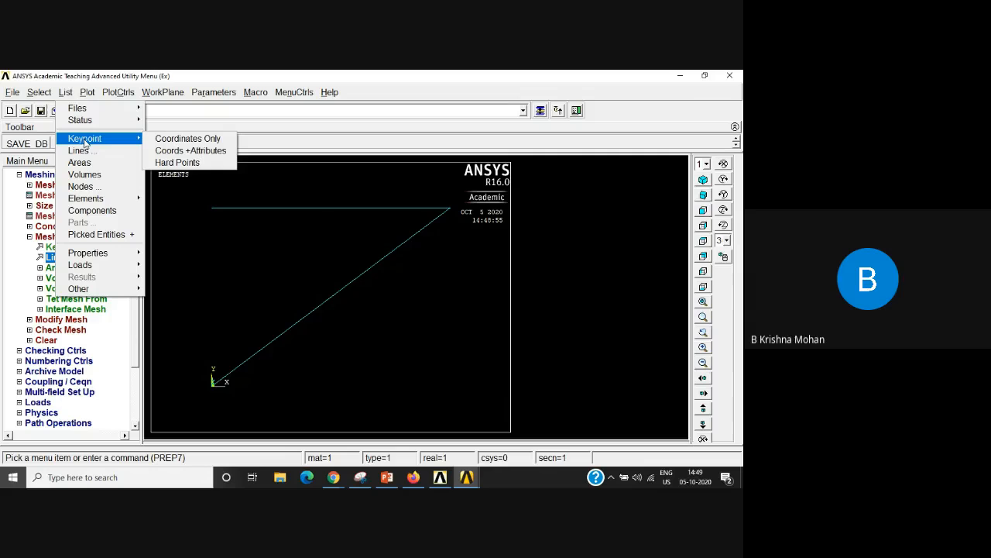
click(207, 152)
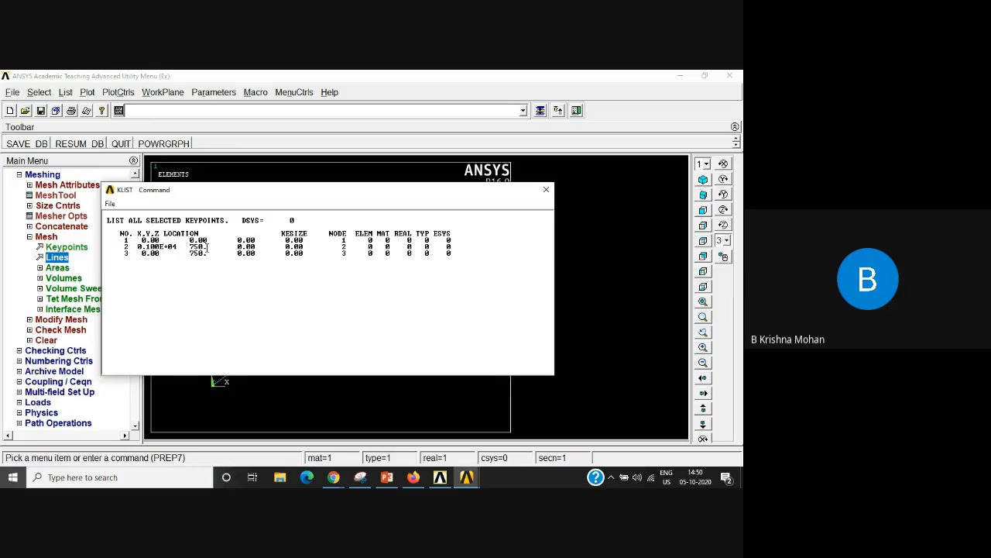
drag(205, 247, 190, 249)
drag(257, 247, 234, 247)
click(127, 254)
double_click(126, 253)
click(153, 259)
click(546, 189)
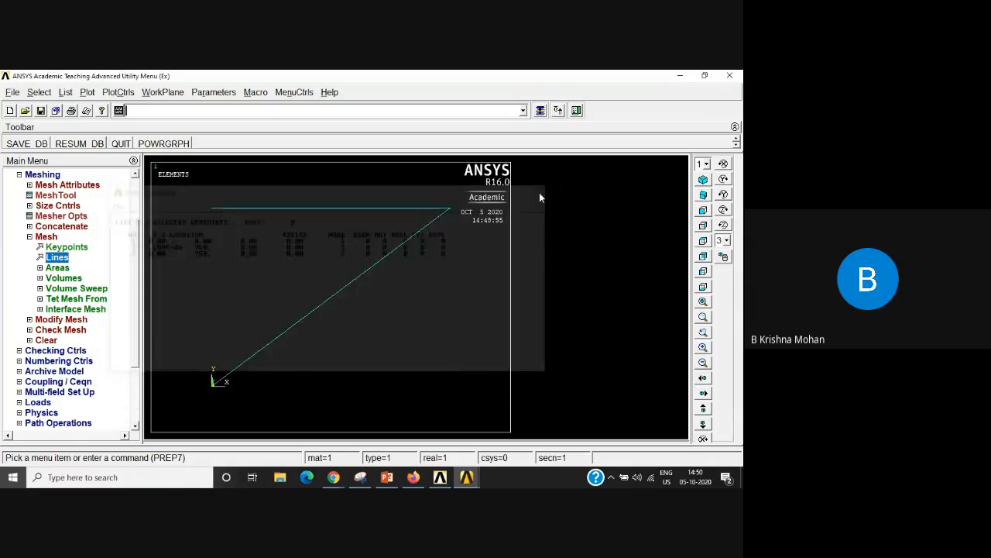
Step: List all lines in attribute format, check each line's number and end keypoints, and close the listing
click(65, 92)
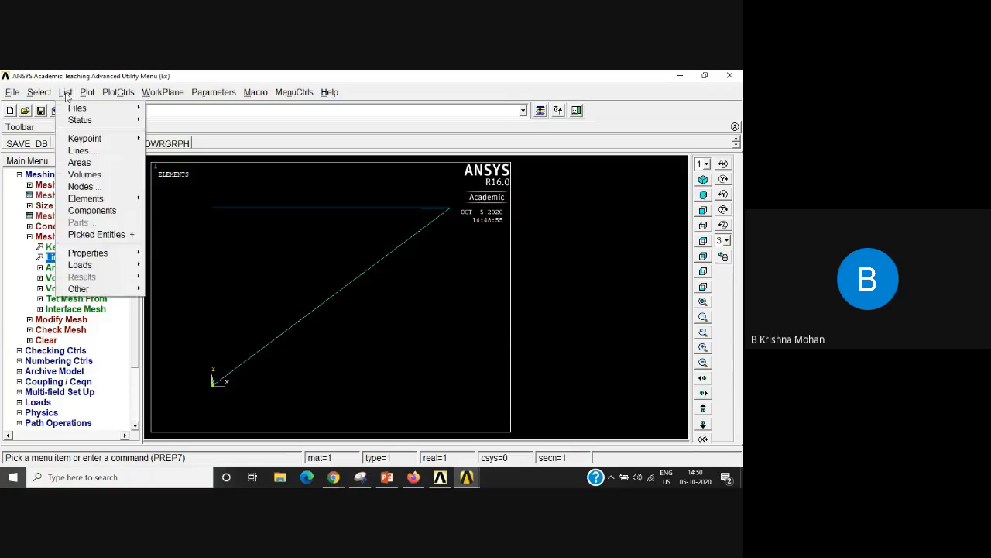
click(85, 152)
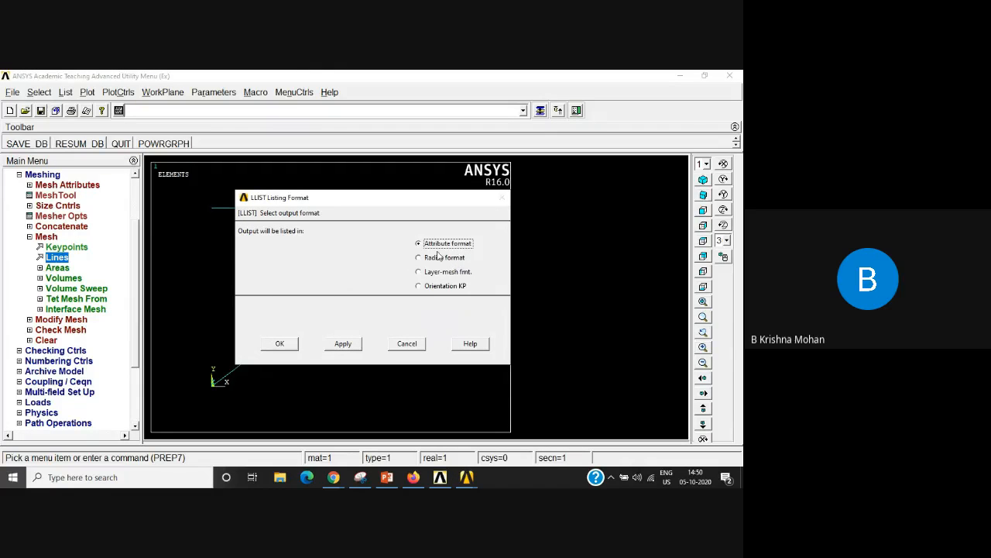
click(280, 344)
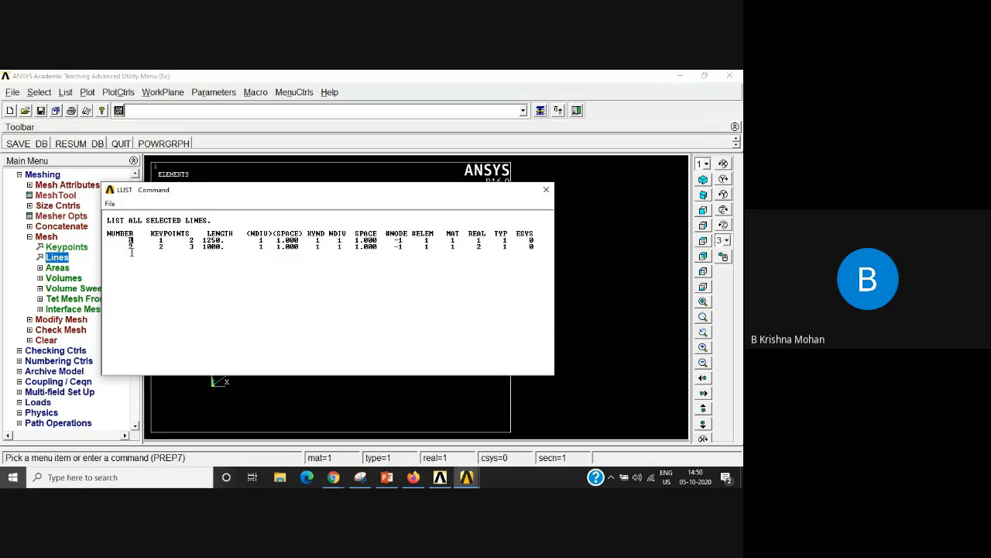
mouse_move(138, 248)
mouse_down()
mouse_move(117, 234)
mouse_move(132, 234)
mouse_move(128, 240)
mouse_up()
click(139, 270)
drag(165, 240, 205, 240)
click(165, 285)
drag(134, 246, 127, 246)
click(165, 274)
drag(165, 248, 202, 247)
click(546, 192)
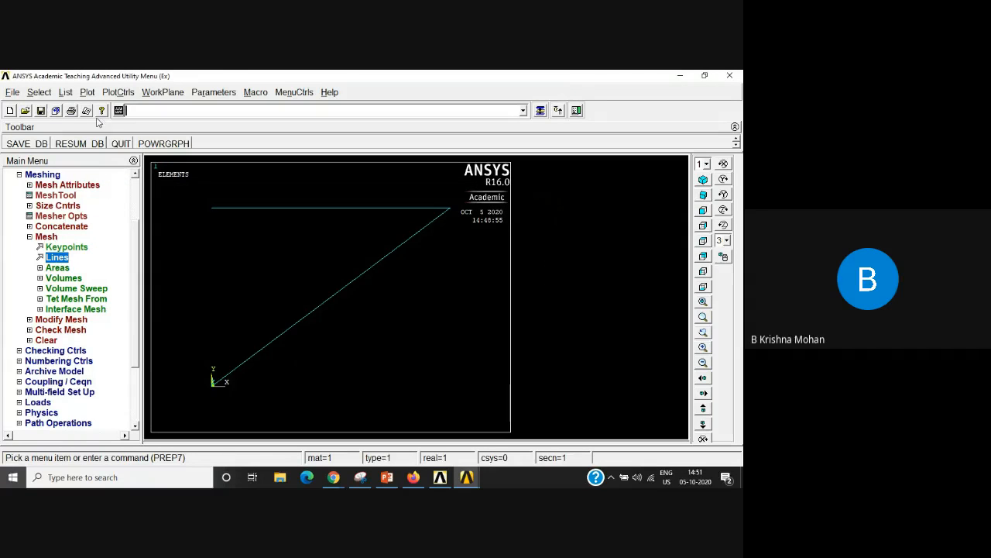
Step: List all nodes with coordinates only, sorted by node number, compare them with the truss plot, and close the listing
click(66, 93)
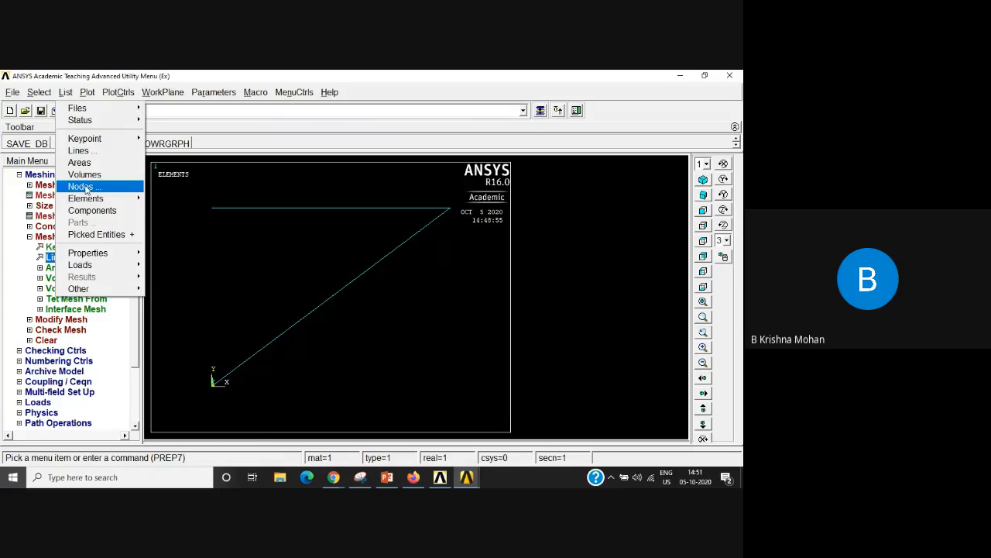
click(80, 187)
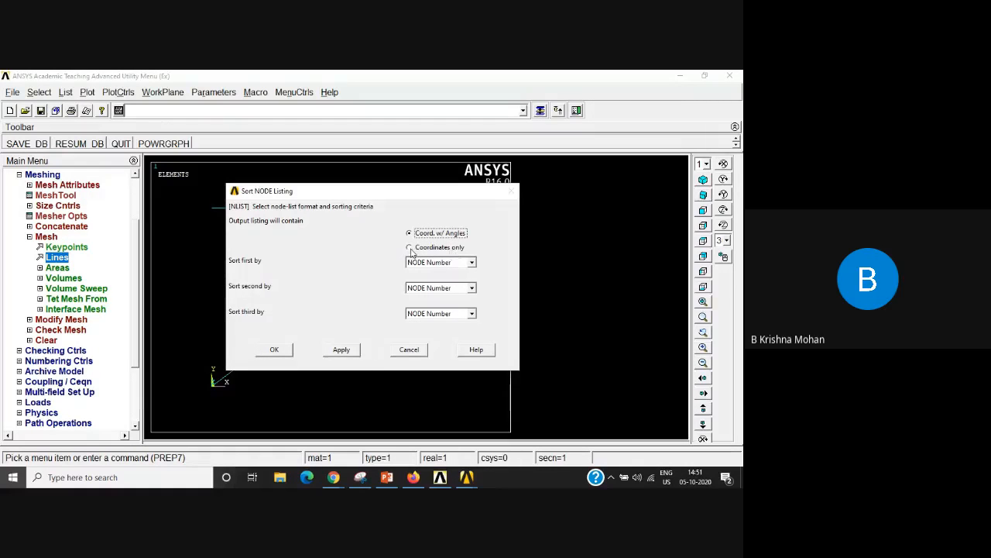
click(418, 249)
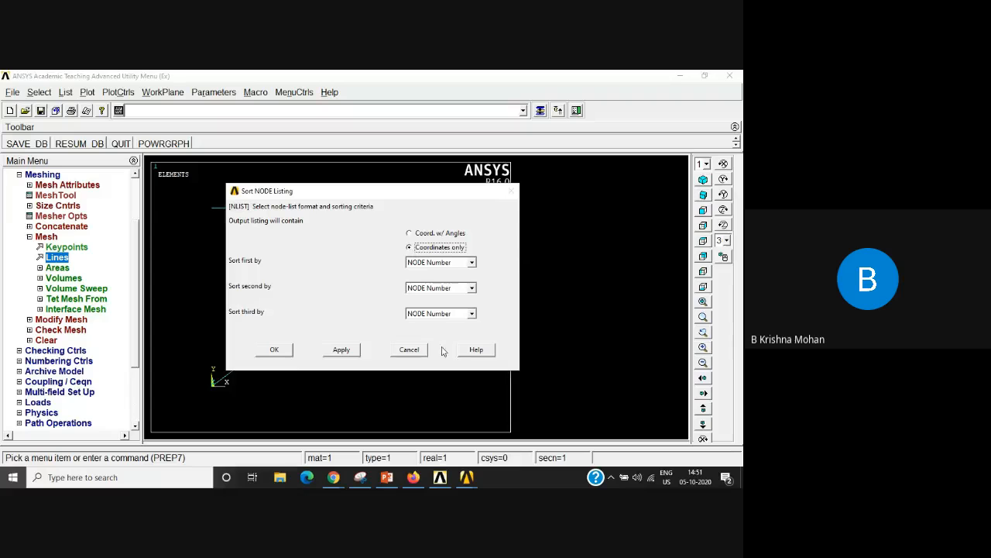
click(274, 350)
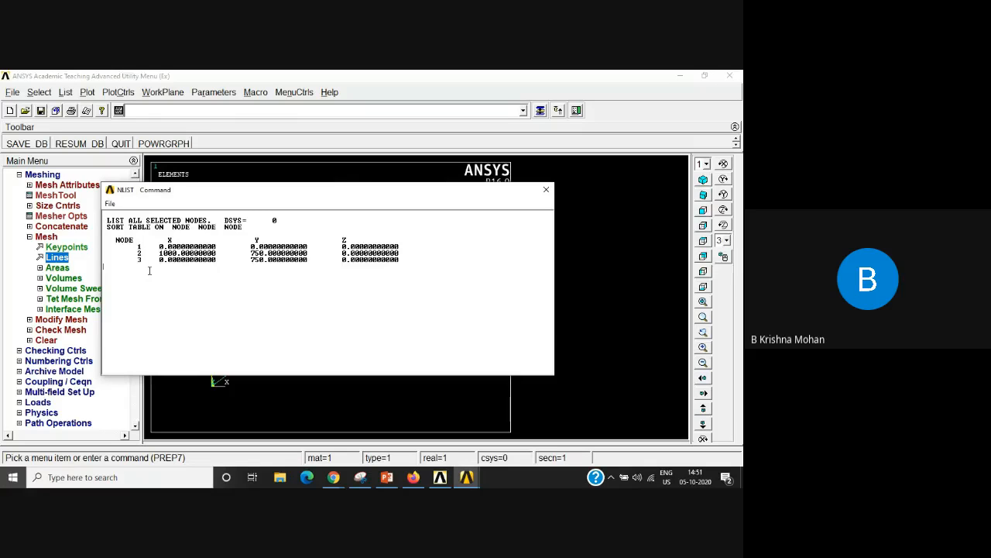
drag(311, 200, 595, 313)
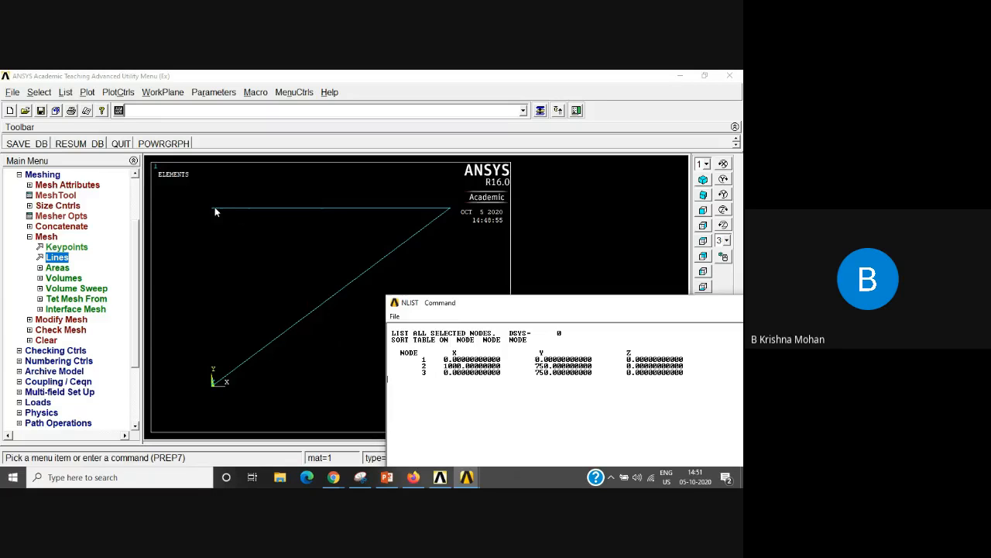
drag(573, 304, 512, 280)
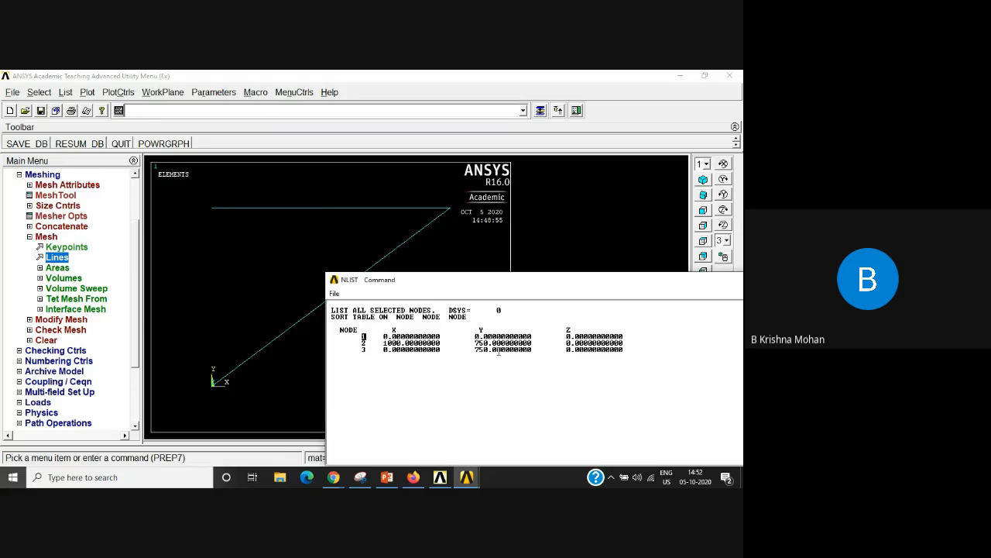
drag(573, 286, 470, 259)
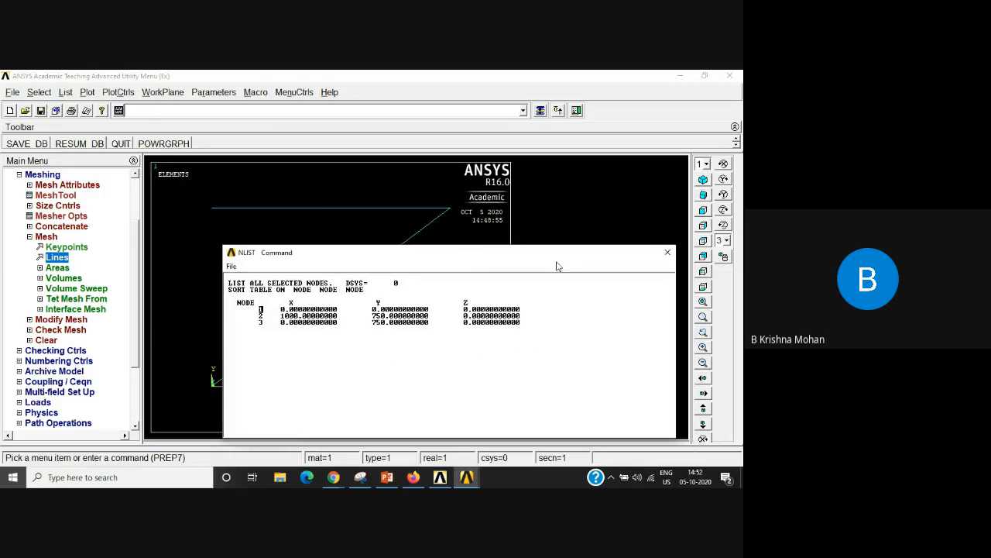
click(668, 253)
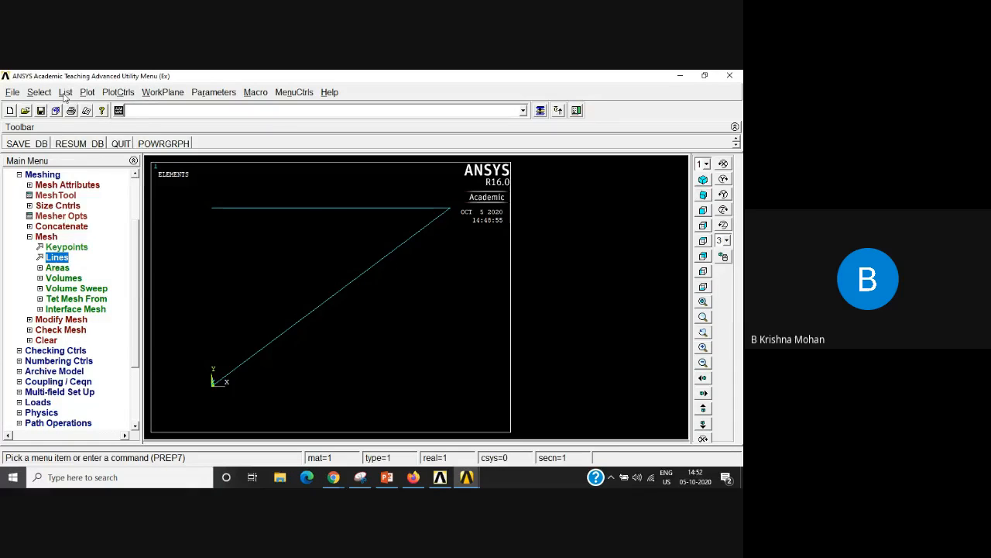
Step: List all elements with nodes, attributes and real constants, and check the cross-sectional area assigned to each element
click(65, 93)
mouse_move(94, 200)
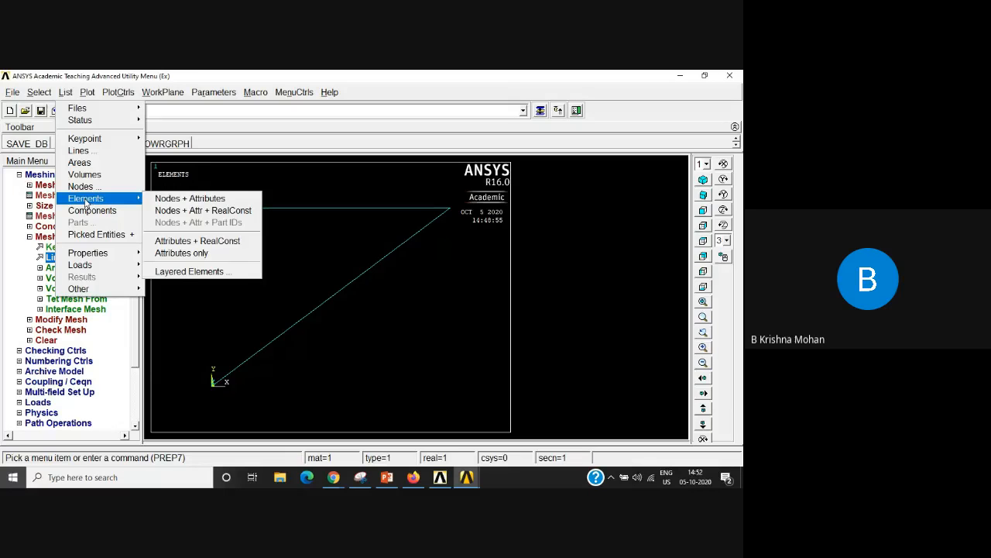
click(229, 211)
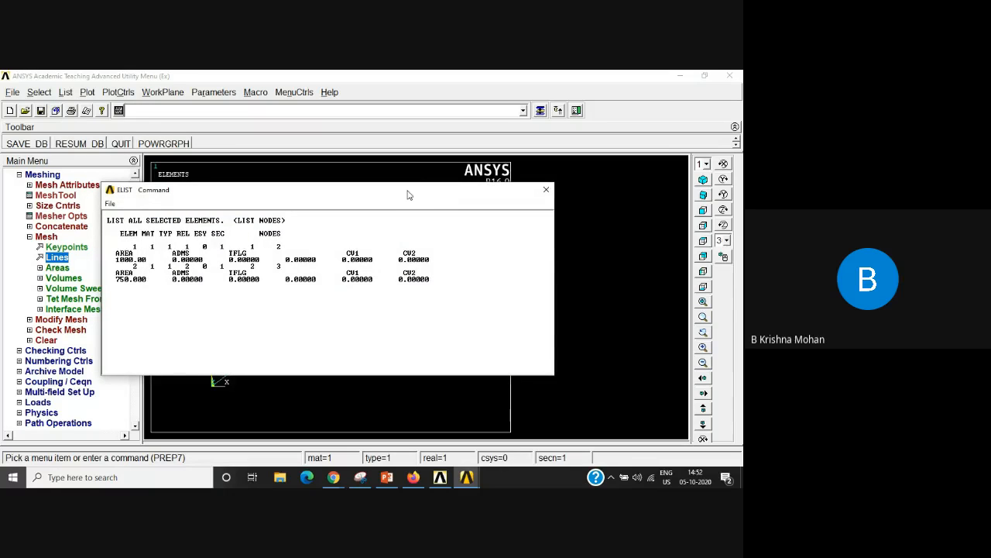
drag(408, 191, 518, 160)
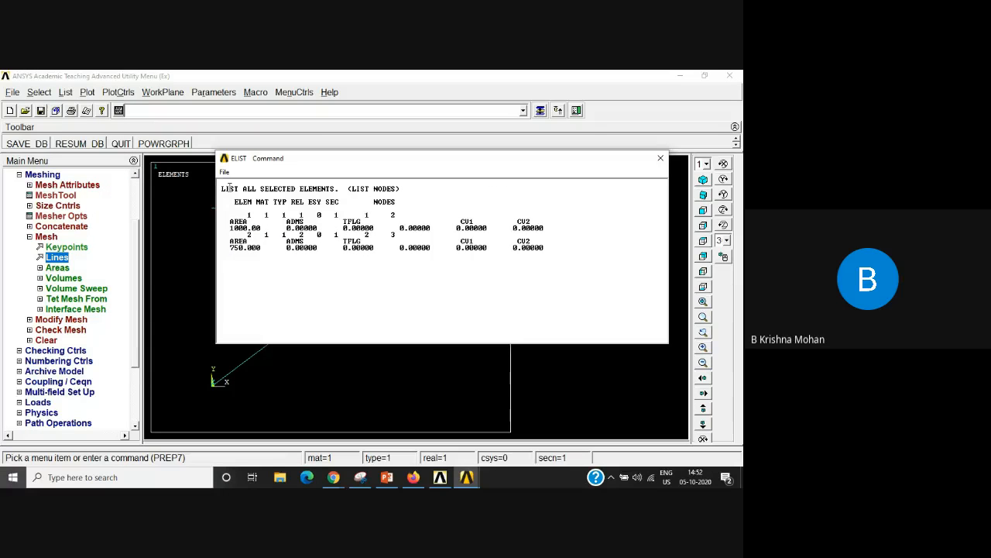
double_click(248, 215)
click(253, 236)
drag(230, 223, 261, 229)
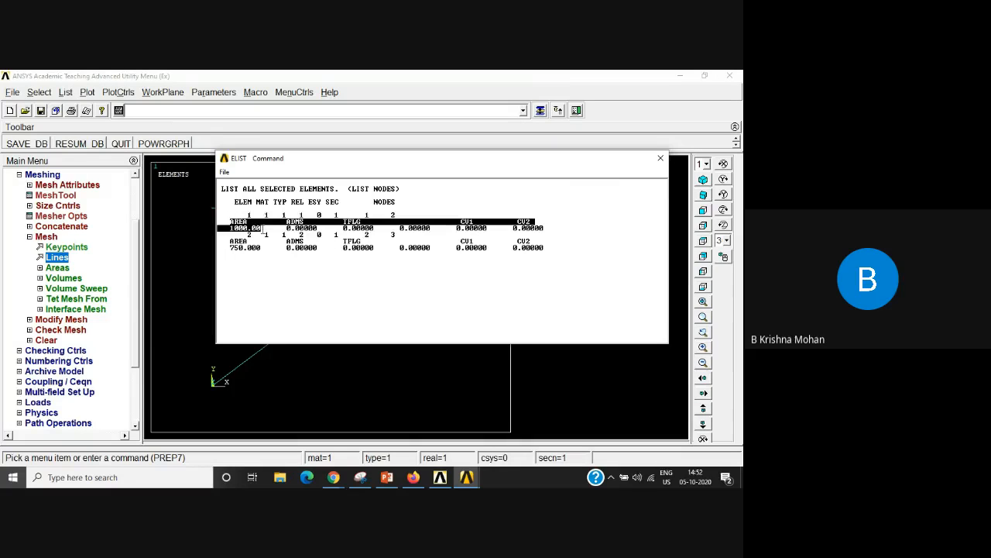
click(254, 303)
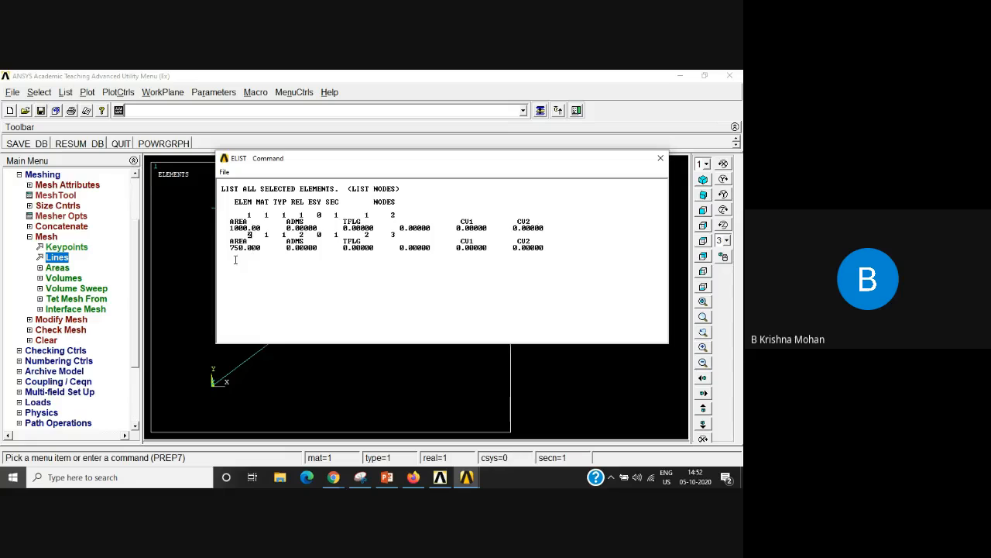
drag(230, 247, 263, 248)
click(318, 275)
Step: Check the end nodes of both truss elements in the element listing and close it
drag(369, 215, 391, 215)
double_click(251, 236)
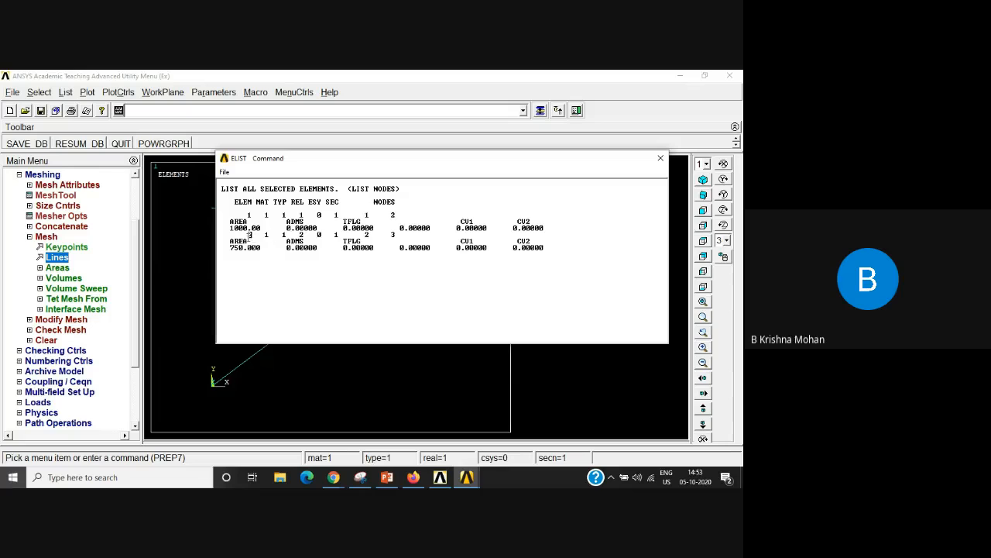
double_click(367, 234)
double_click(393, 235)
click(661, 158)
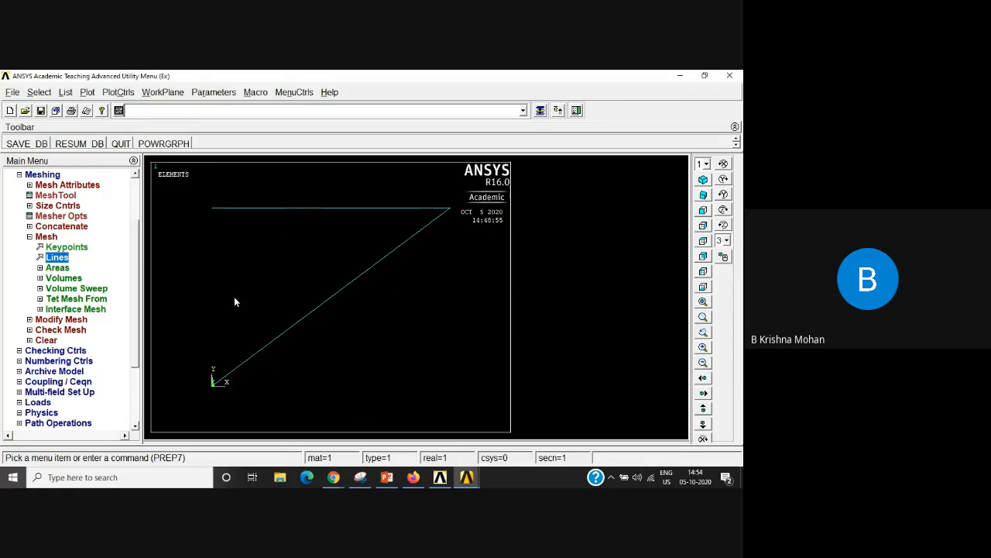
Step: Set the analysis type of the truss model to a new Static analysis
click(30, 238)
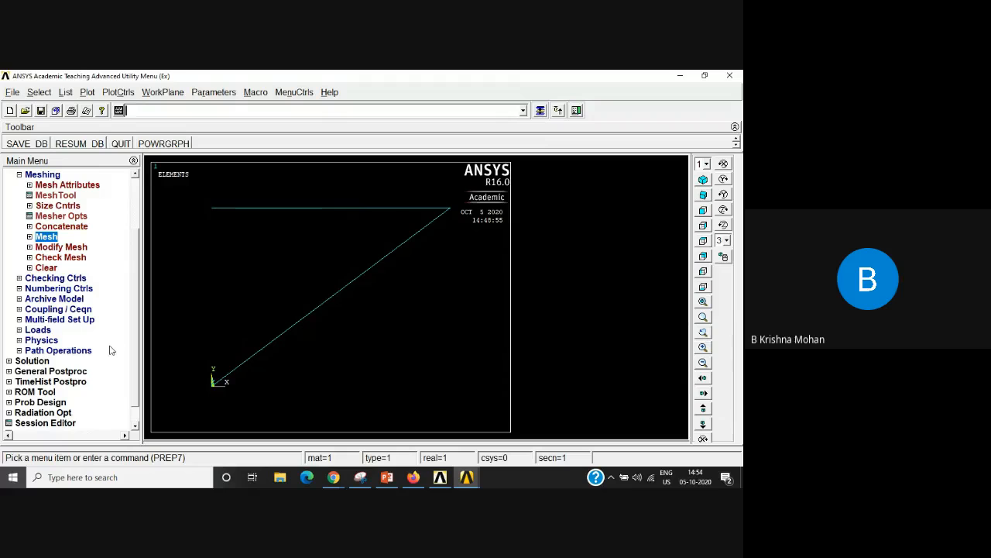
click(18, 175)
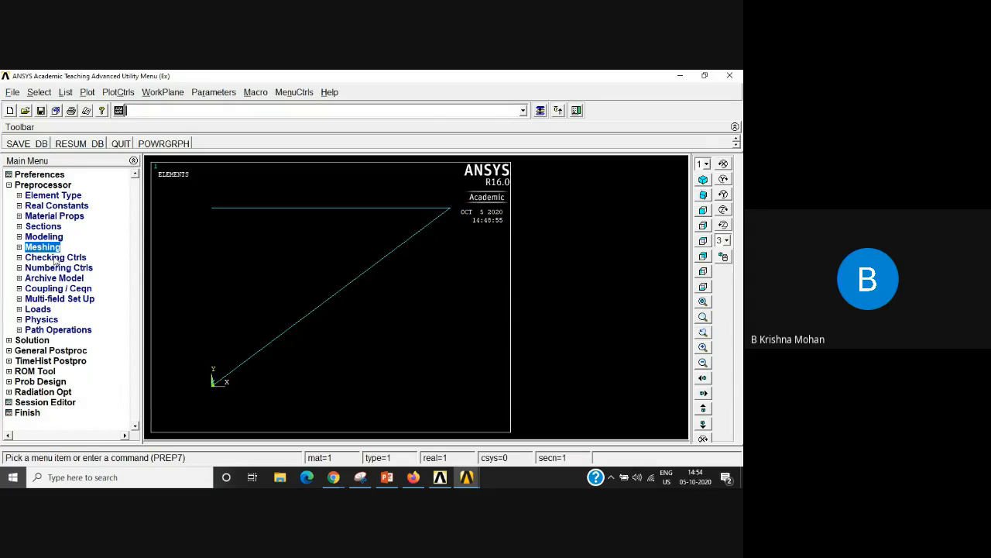
click(20, 310)
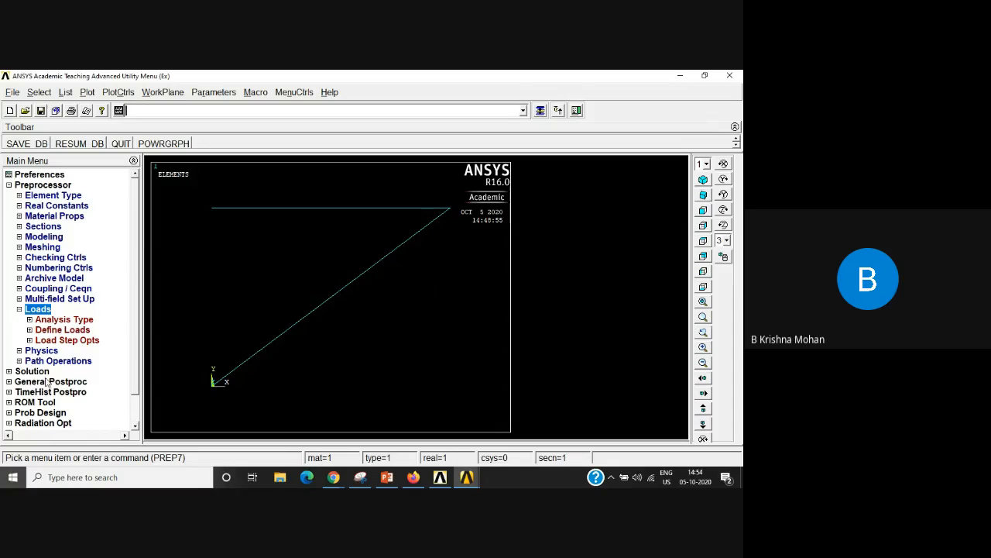
click(64, 320)
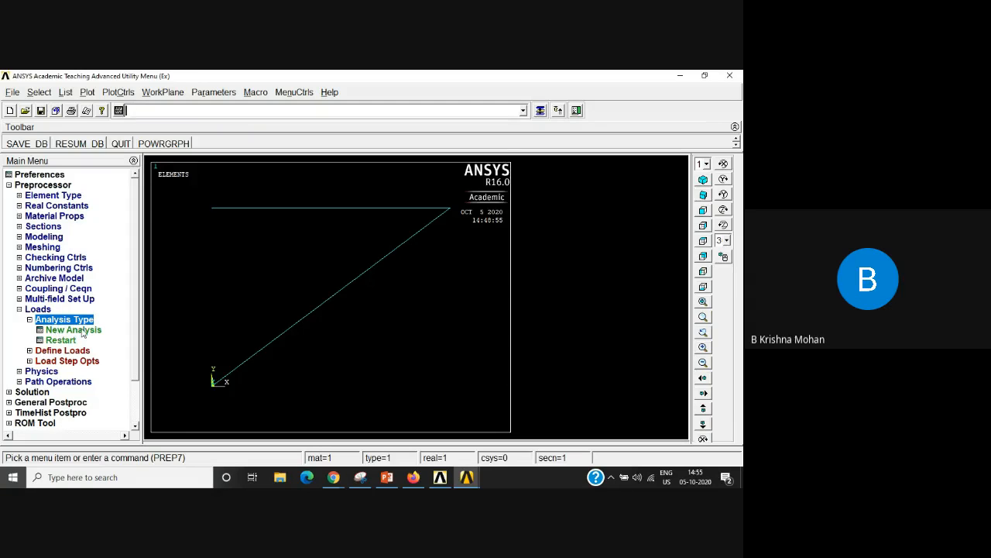
click(74, 330)
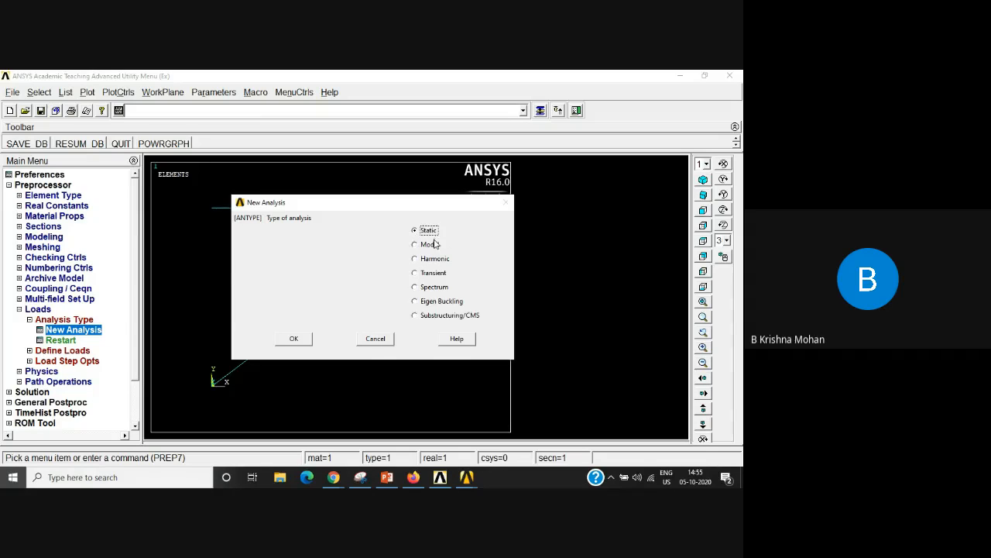
click(301, 340)
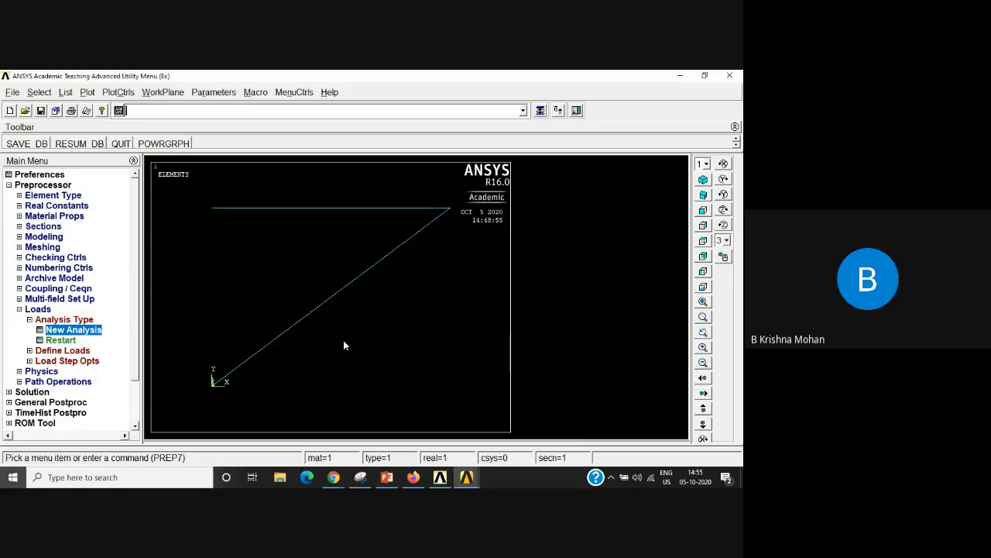
Step: Apply a structural displacement constraint of All DOF to the two support nodes at the free left ends of the truss members
click(36, 351)
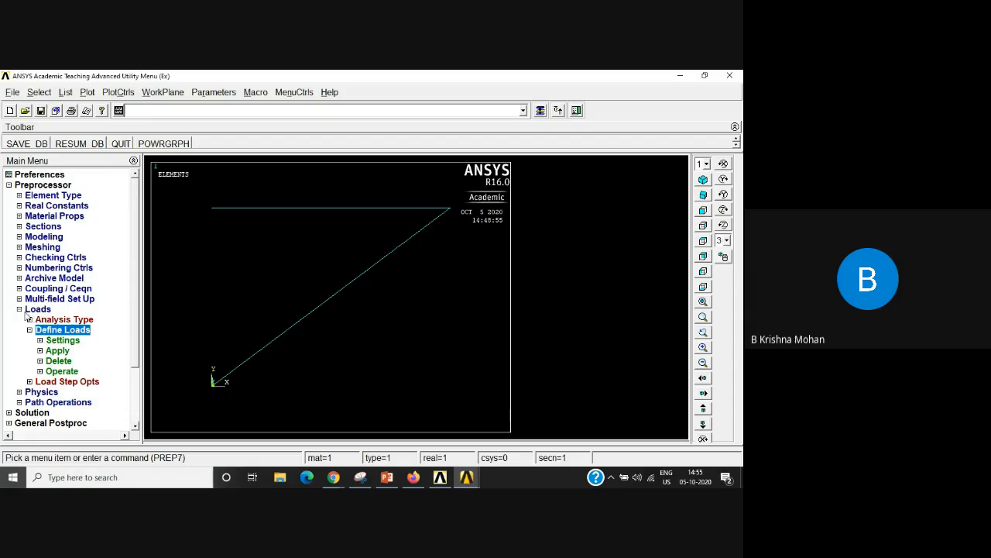
click(58, 351)
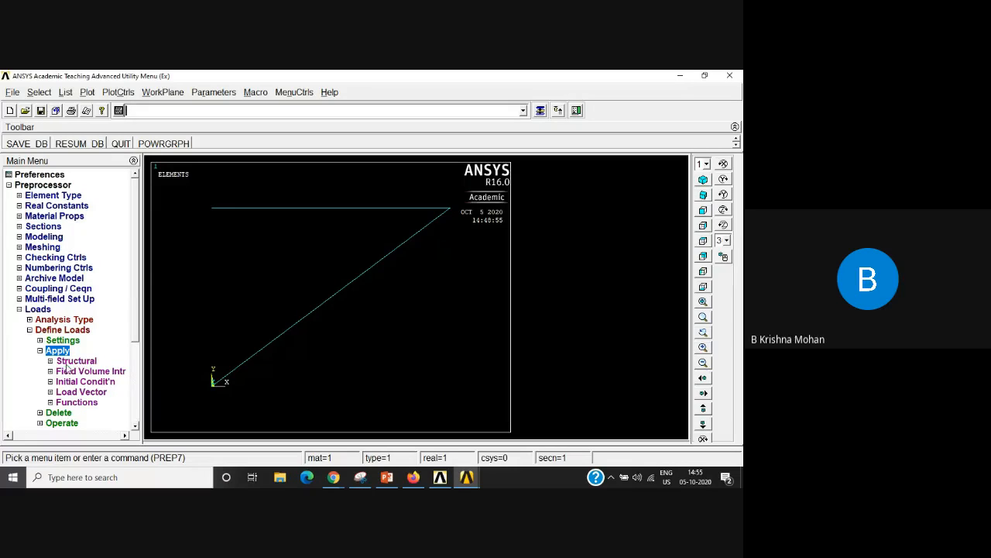
click(76, 361)
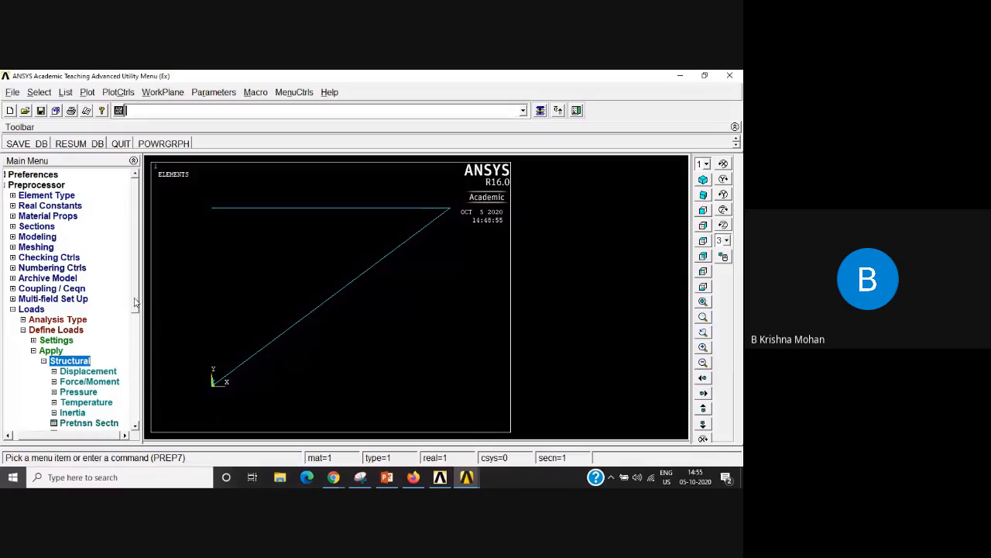
scroll(134, 295, down, 3)
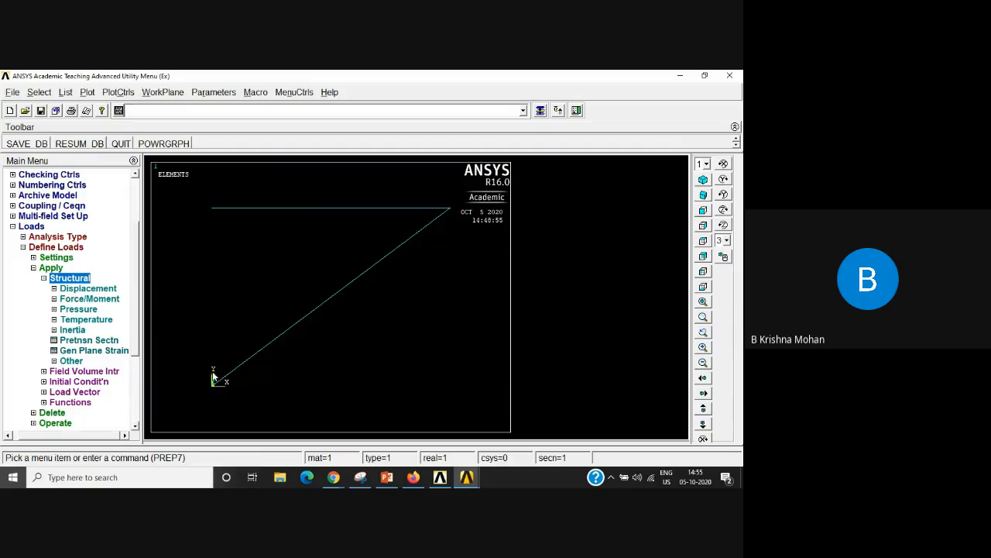
click(81, 290)
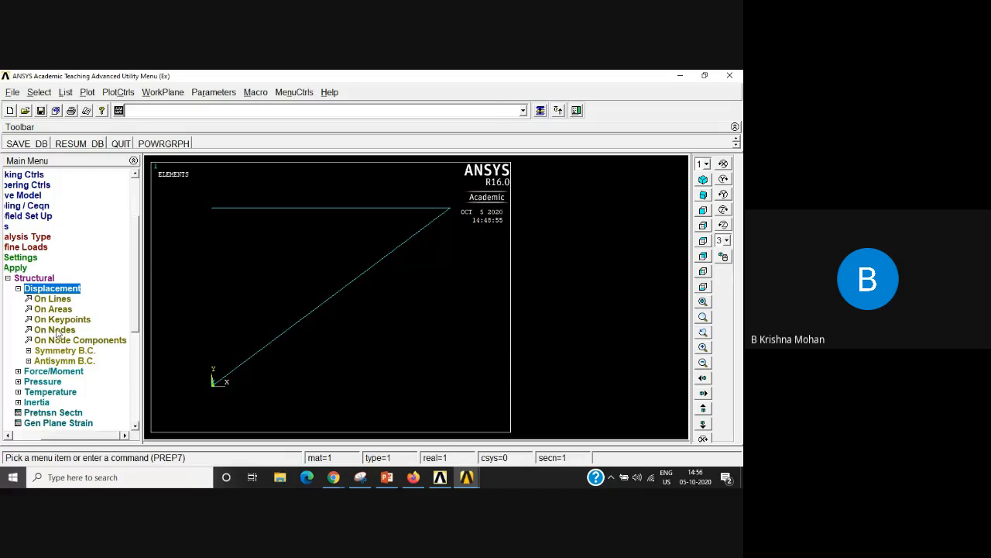
click(55, 330)
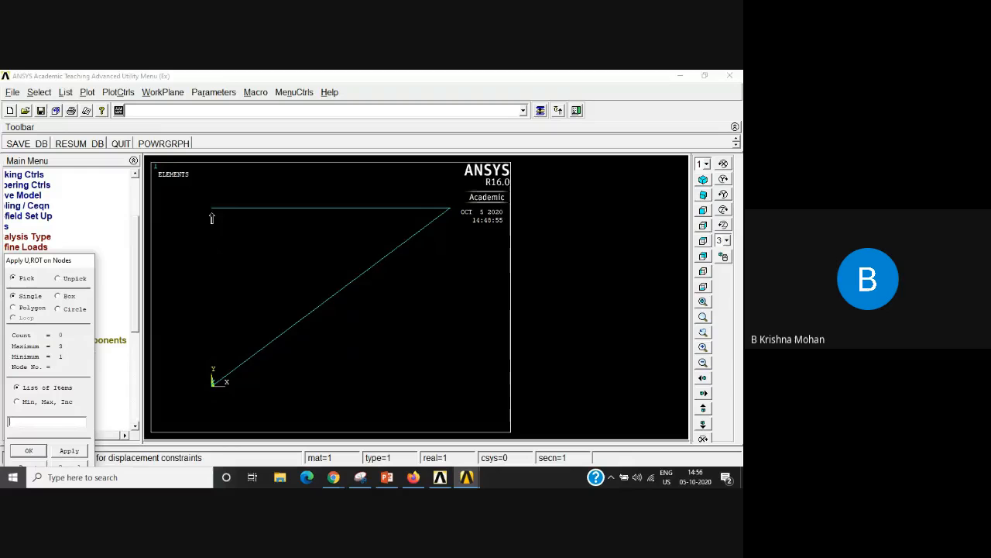
click(212, 384)
click(211, 208)
click(447, 211)
click(58, 278)
click(28, 451)
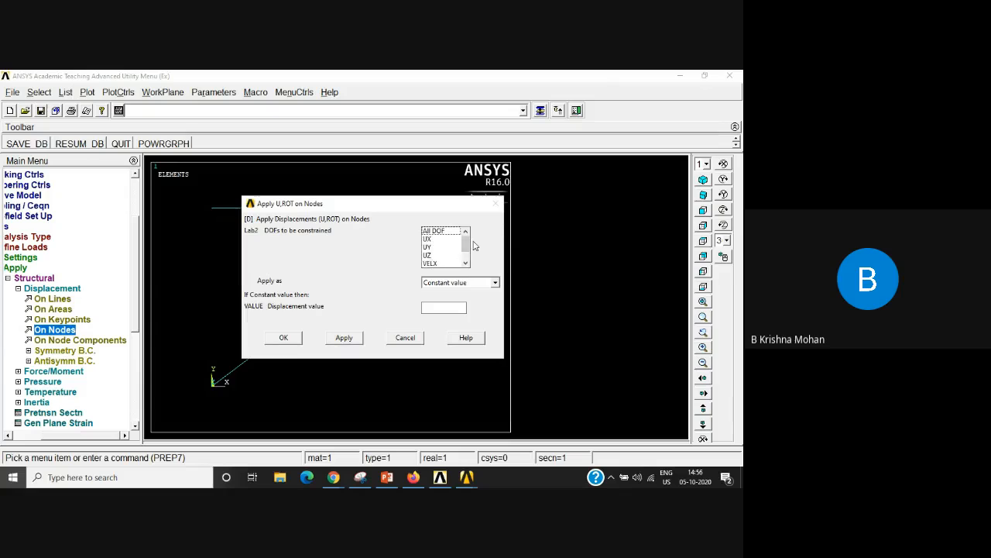
mouse_move(463, 245)
mouse_down()
mouse_move(466, 262)
mouse_move(466, 233)
mouse_up()
drag(353, 206, 553, 285)
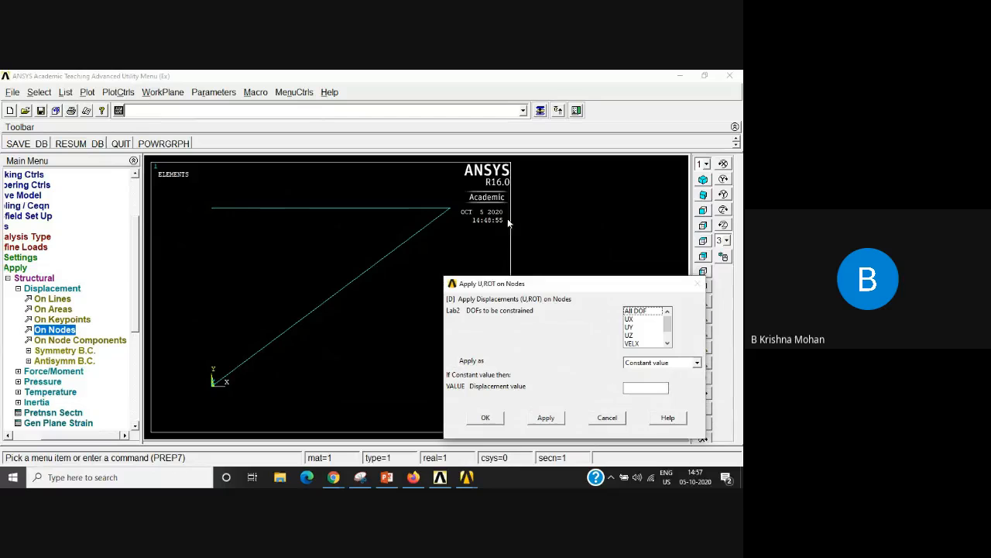
click(648, 312)
click(484, 419)
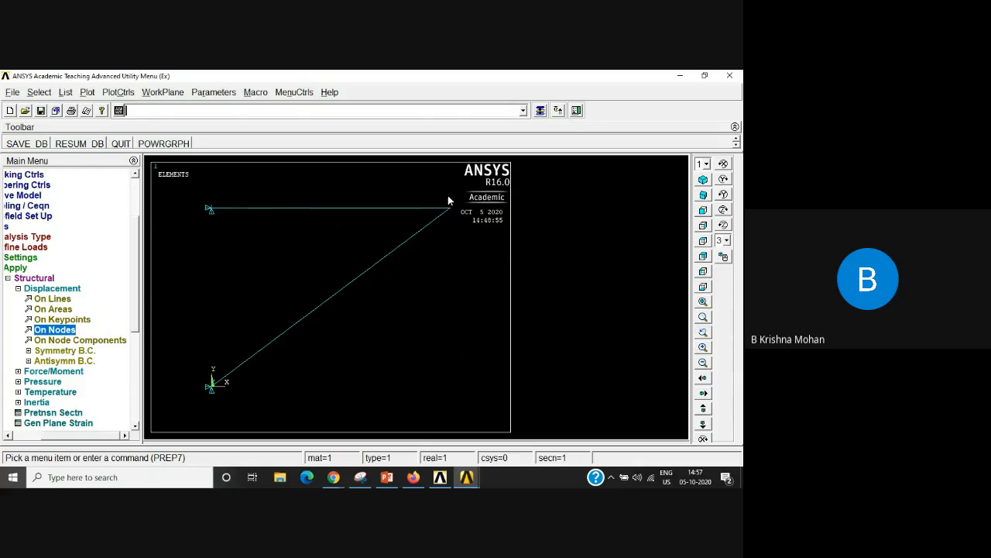
click(18, 289)
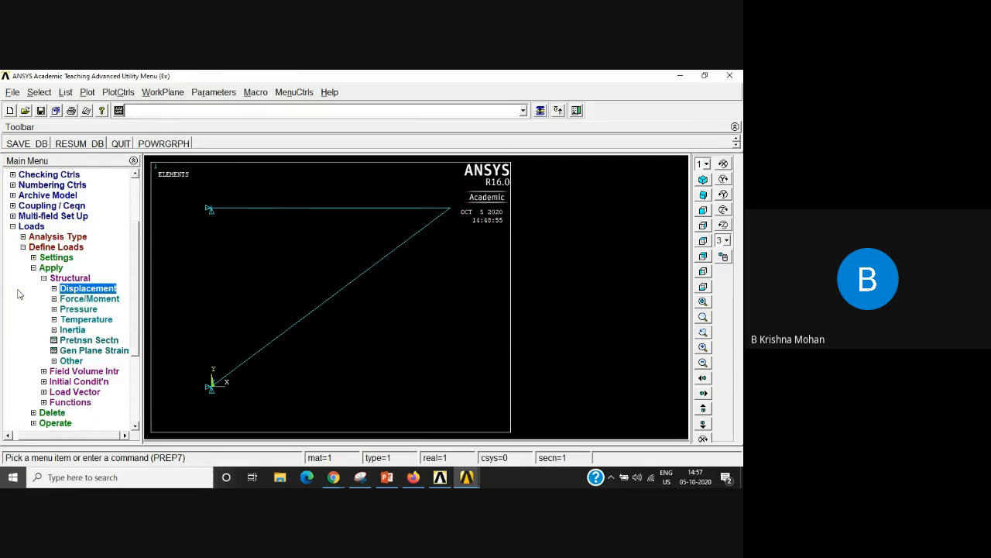
Step: Apply a constant nodal force in the FY direction with value -1500 at the node where the two members meet
click(77, 299)
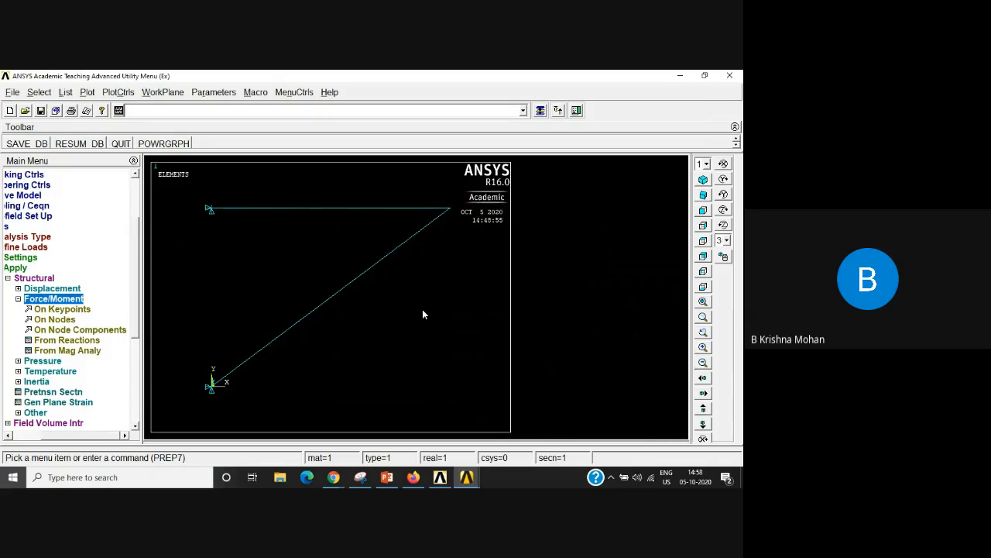
click(55, 319)
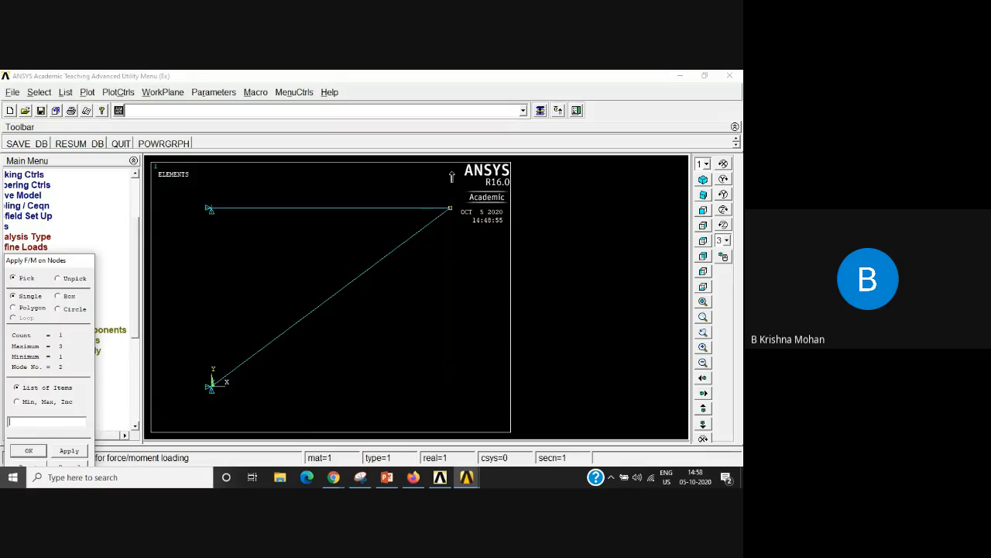
click(21, 451)
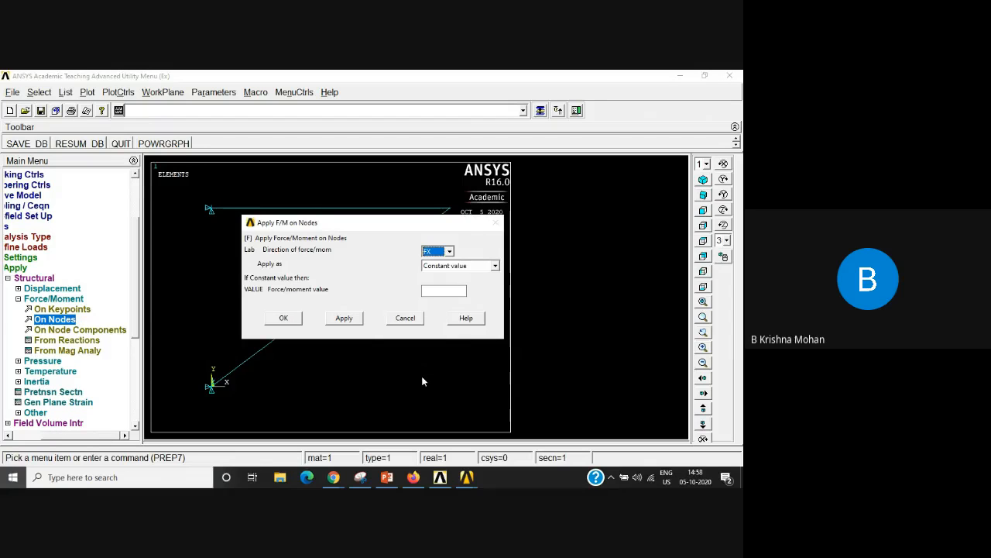
click(449, 251)
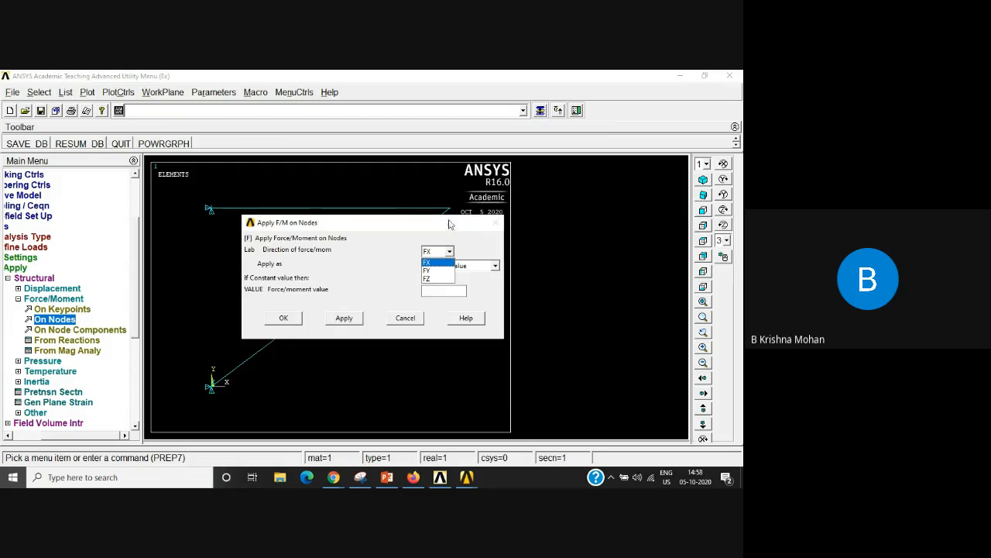
click(436, 271)
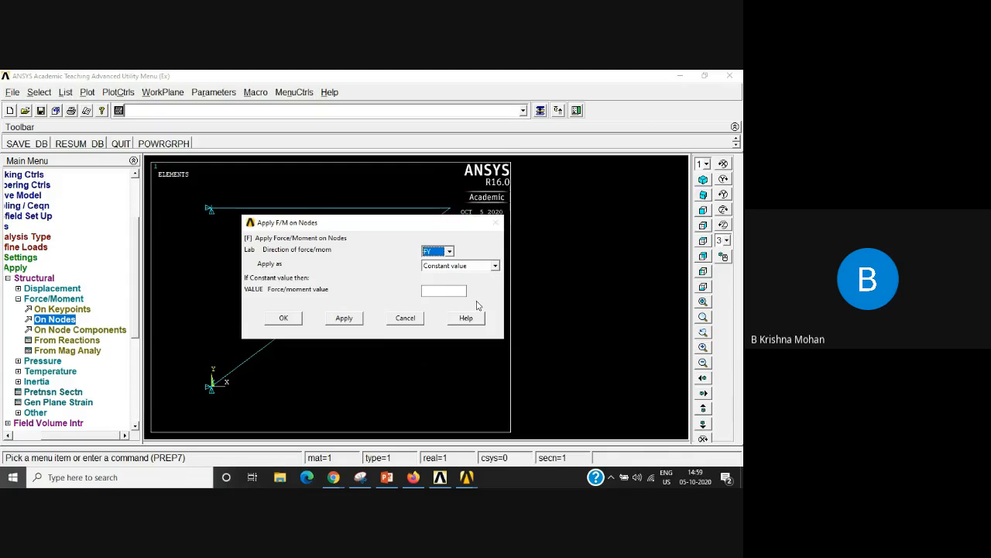
click(432, 292)
text(-1500)
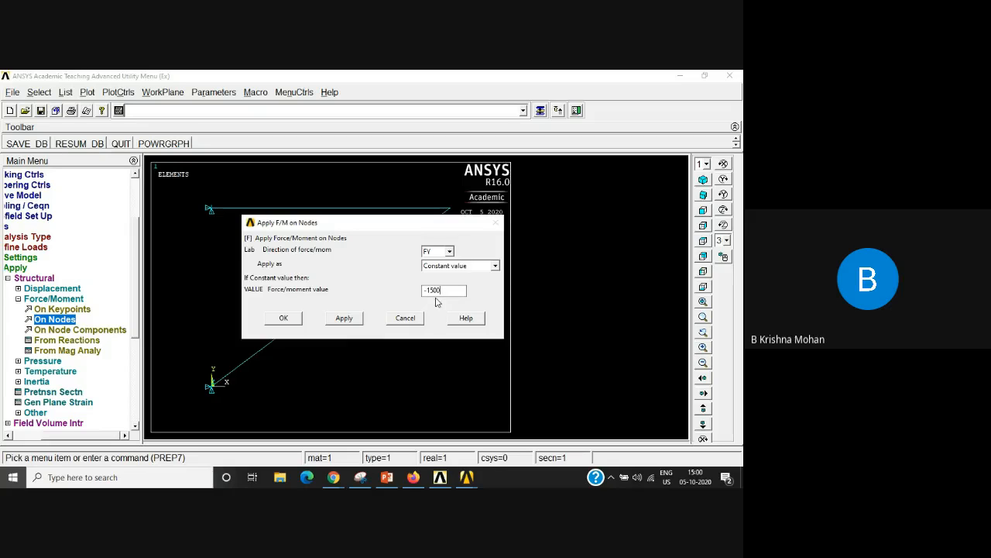
Step: Confirm the -1500 FY nodal force and collapse the load definition branches of the preprocessor
click(285, 319)
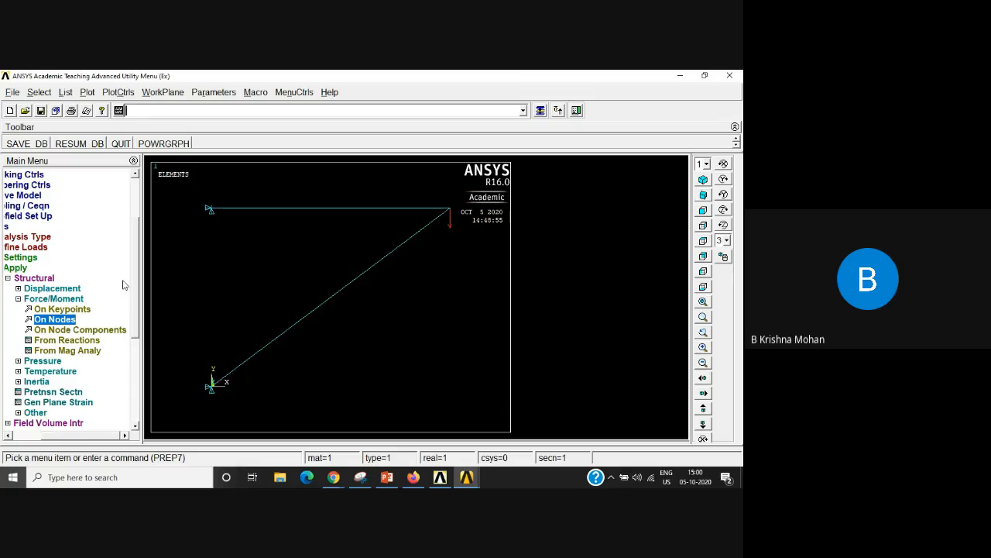
drag(111, 437, 75, 437)
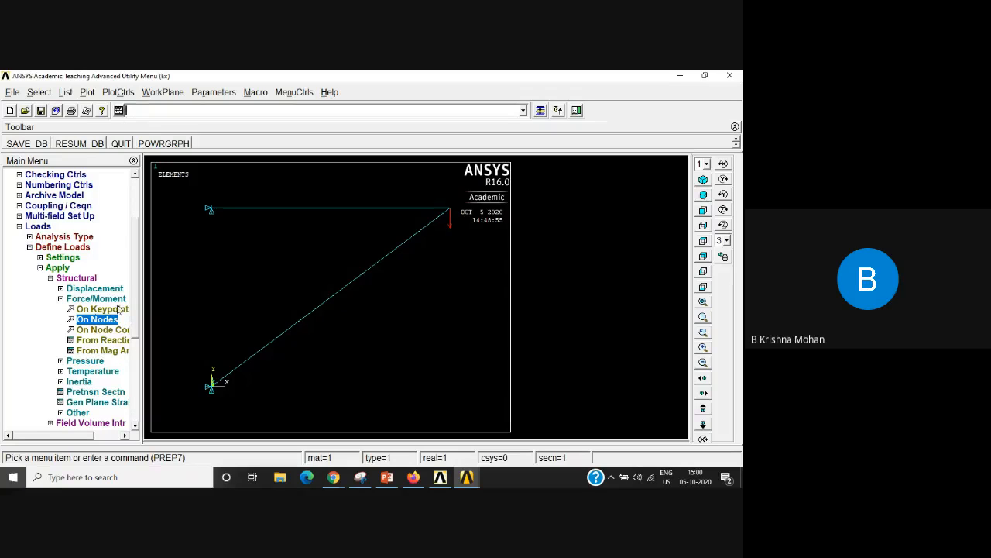
click(41, 268)
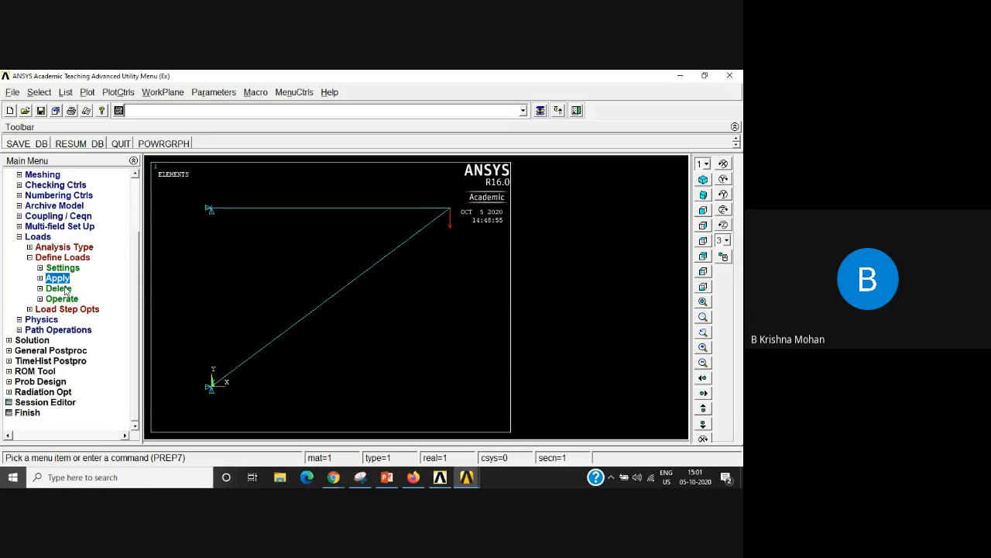
click(20, 237)
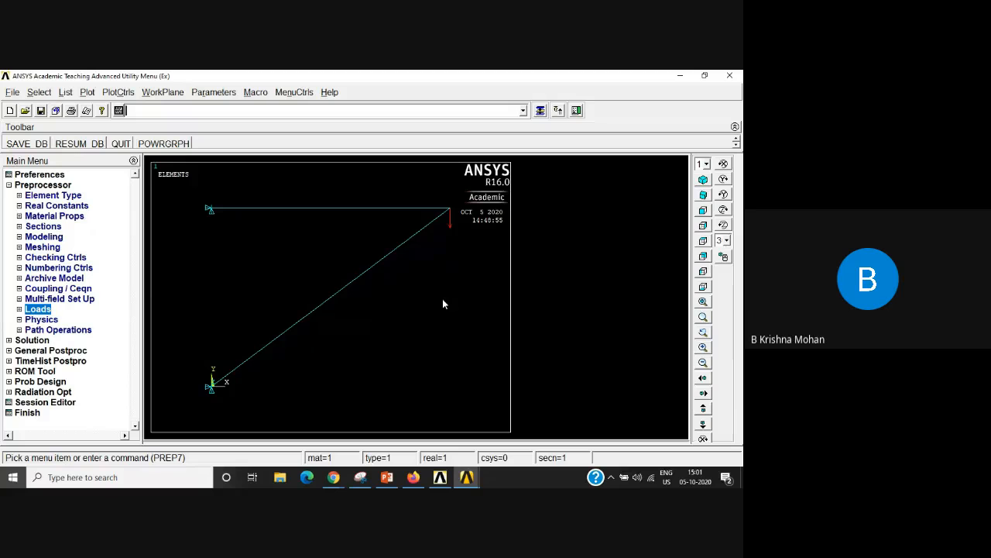
Step: Switch to the Google Meet session ME - IV, CAD Lab in Chrome and look through its participant list
click(334, 478)
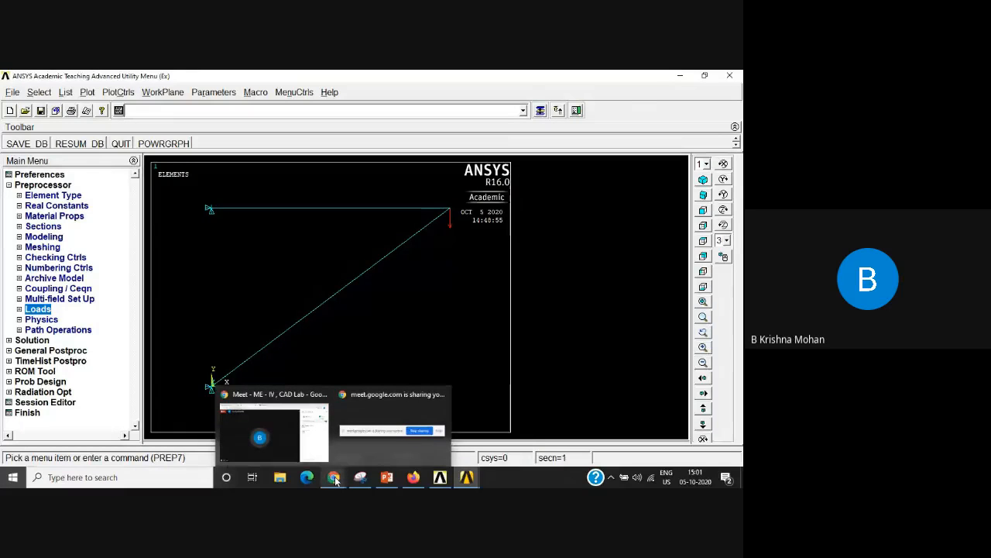
click(281, 447)
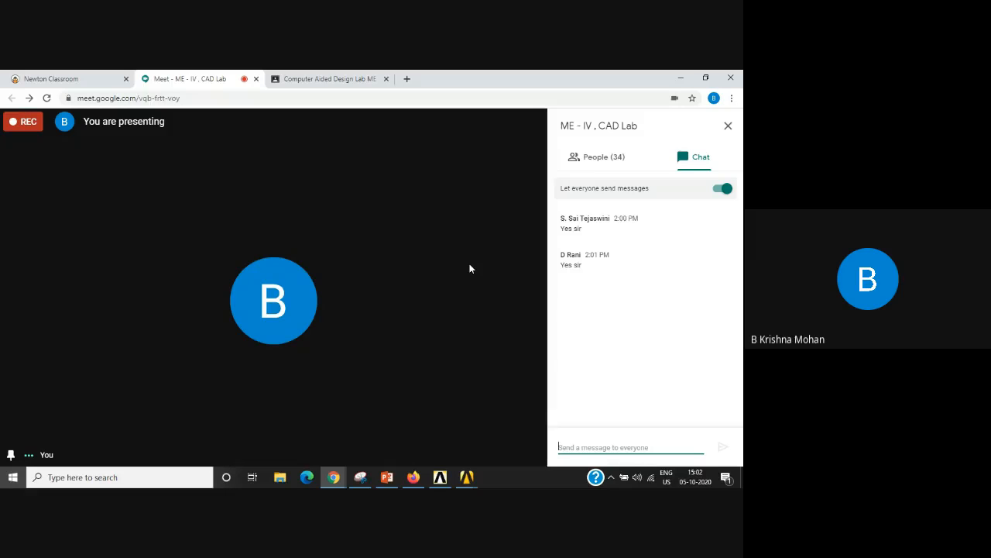
click(594, 160)
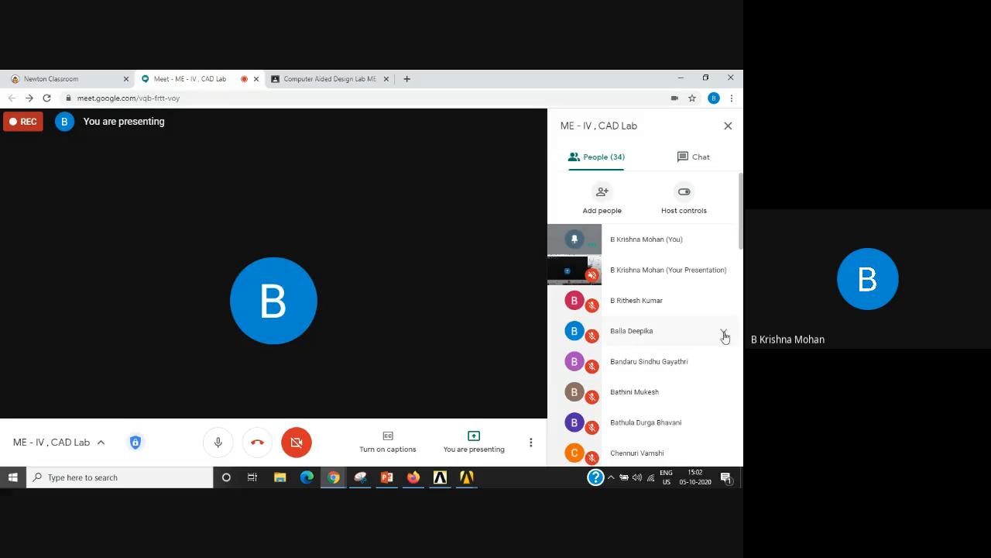
scroll(715, 348, down, 1)
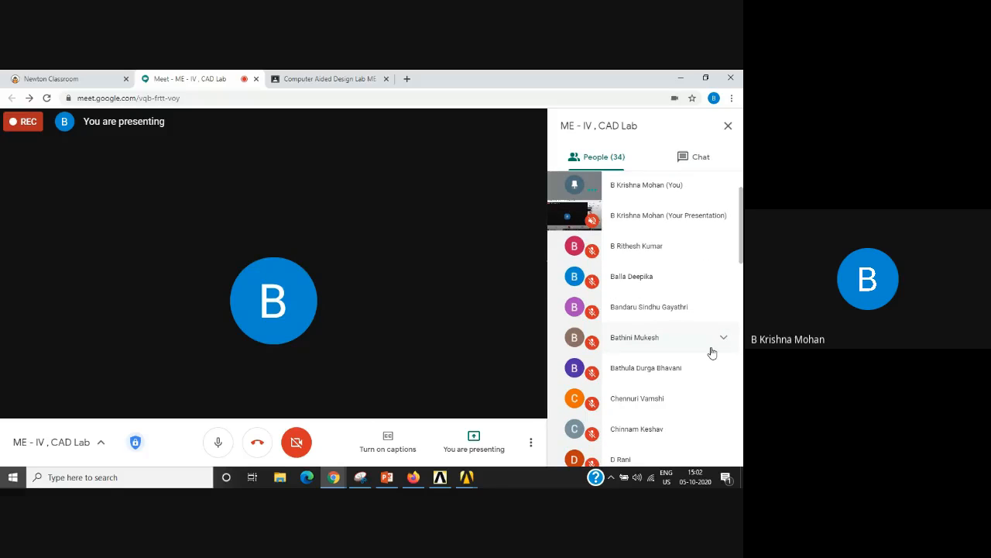
scroll(712, 353, down, 1)
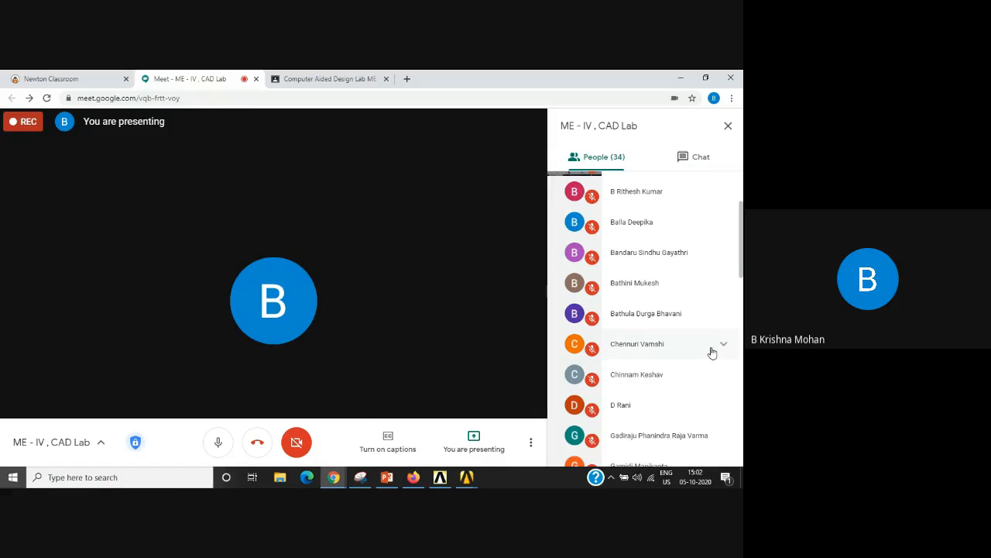
scroll(713, 353, up, 2)
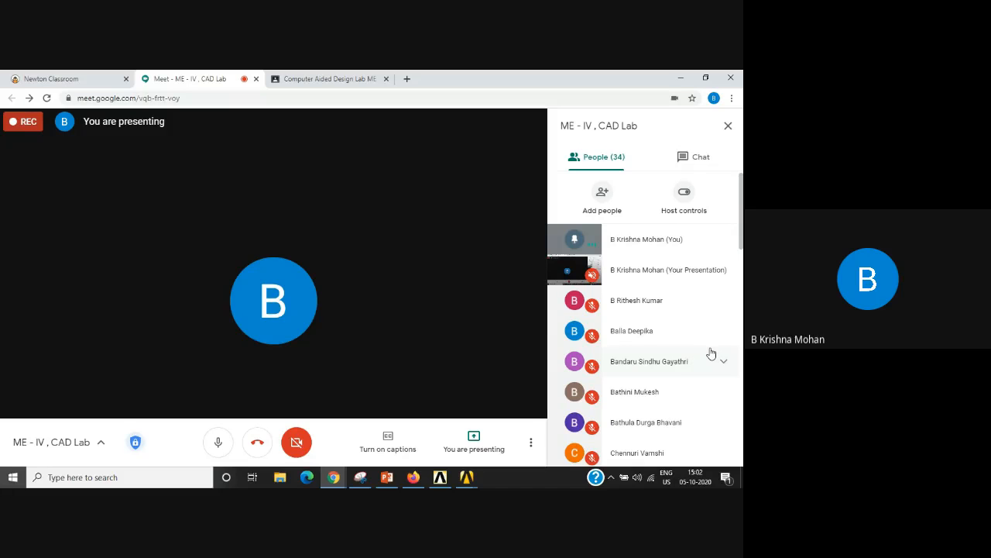
scroll(711, 354, down, 1)
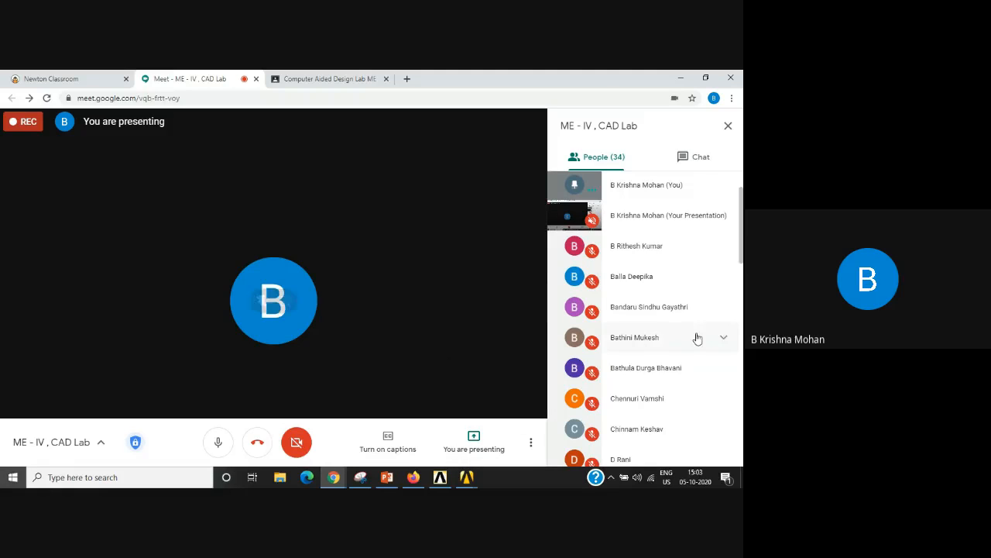
scroll(702, 392, down, 1)
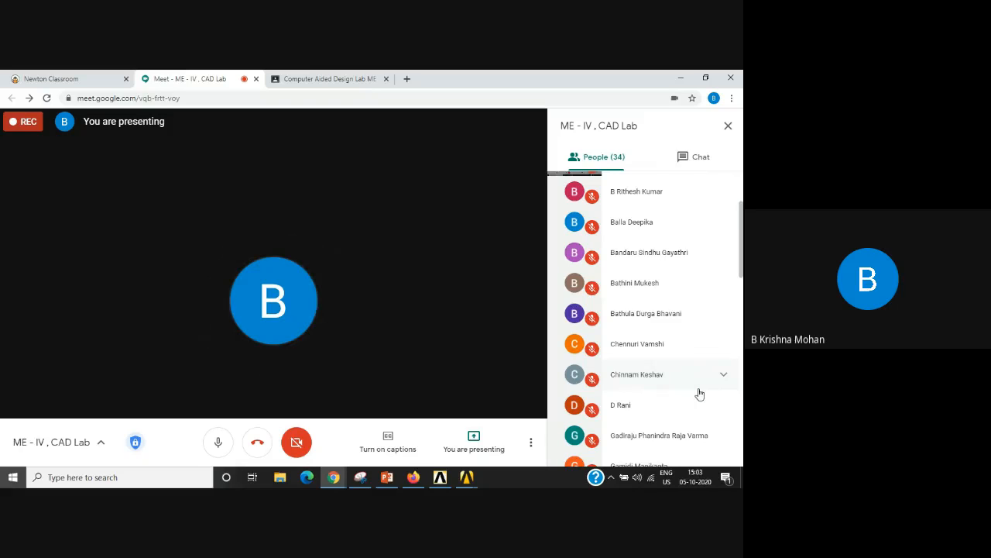
scroll(699, 395, down, 2)
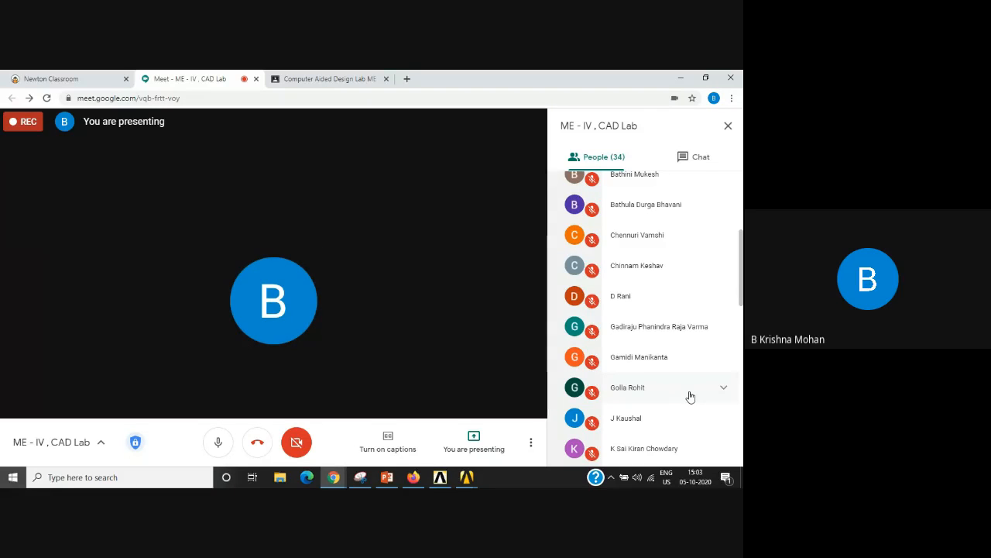
scroll(690, 397, down, 1)
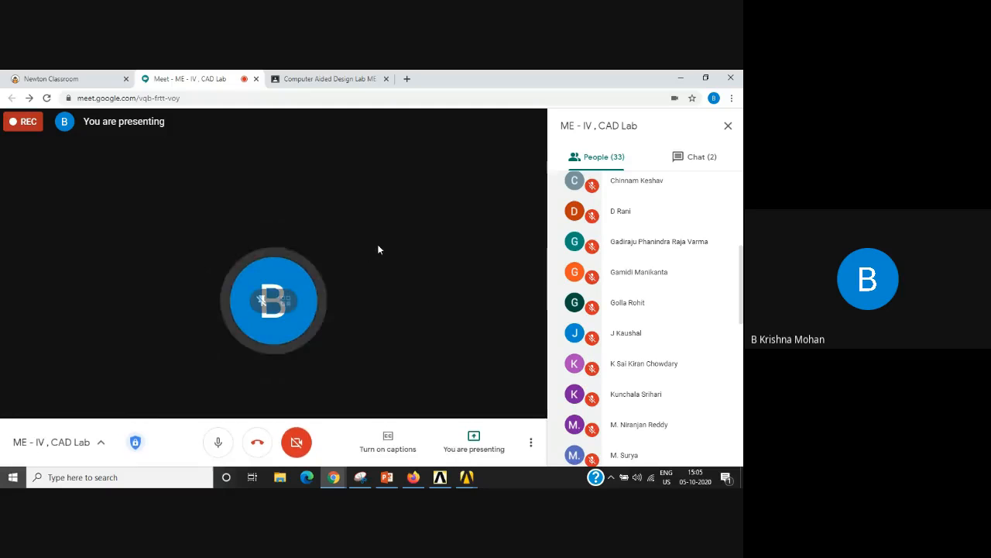
Step: Switch back to the ANSYS model and bring up the meeting's screen-sharing control bar
click(466, 476)
click(498, 441)
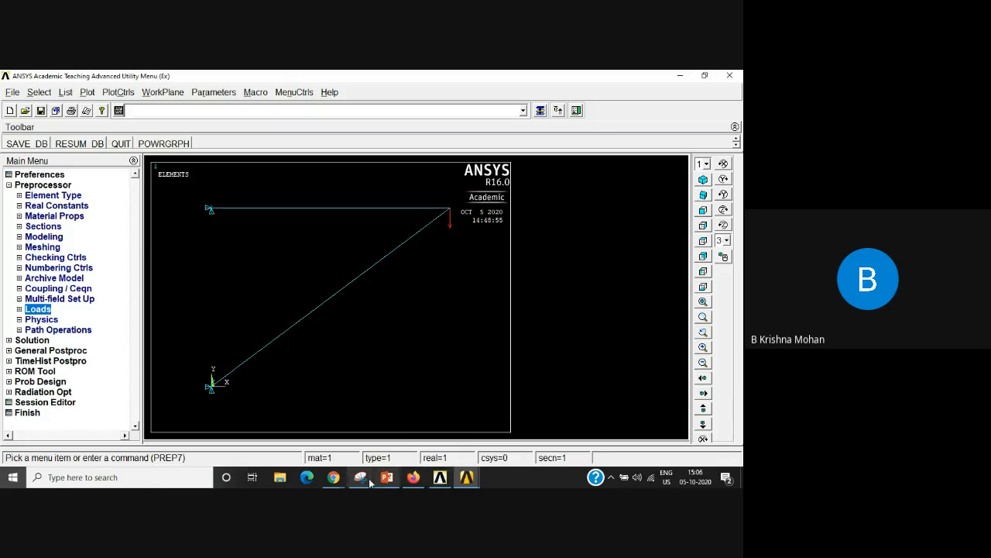
click(335, 478)
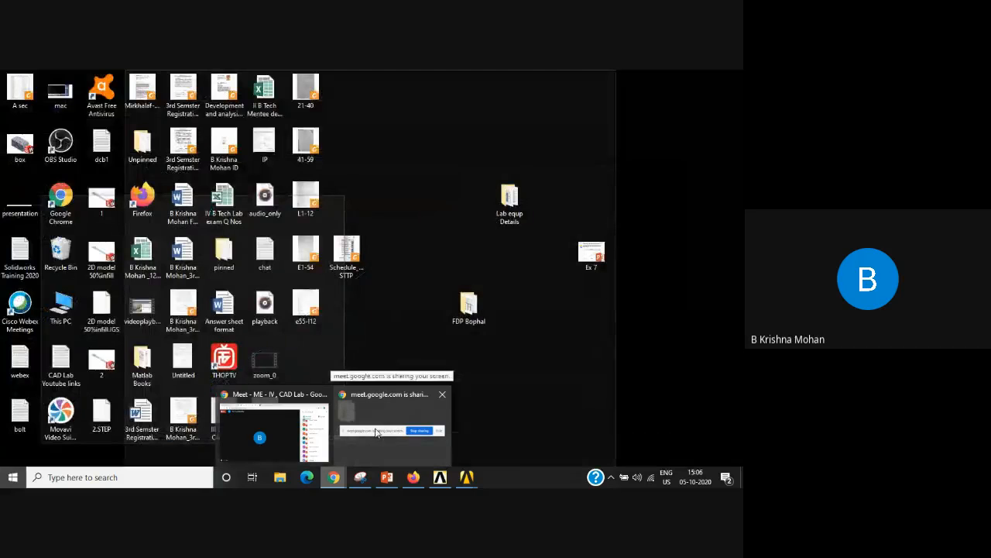
click(376, 432)
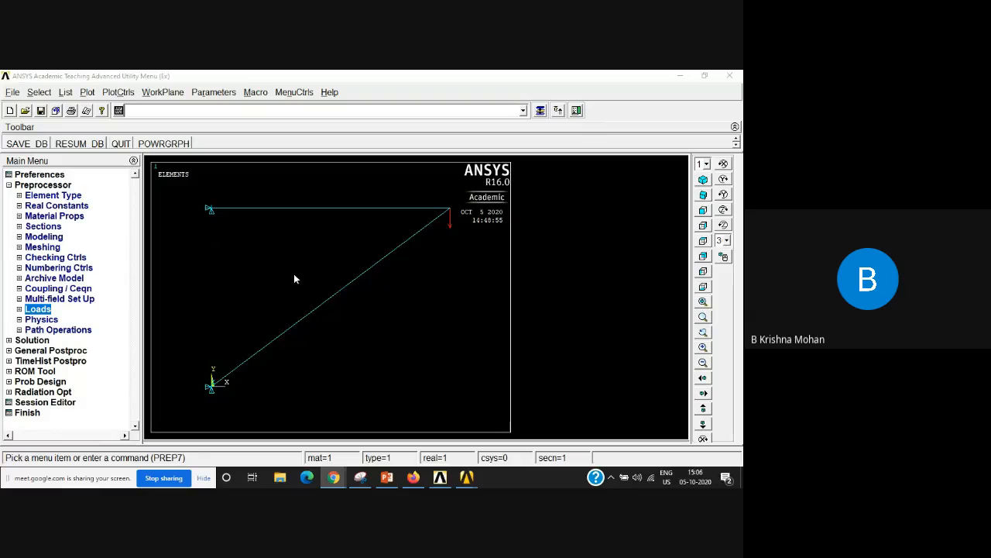
Step: Leave the preprocessor for the Solution phase and set the new analysis type to Static
click(10, 185)
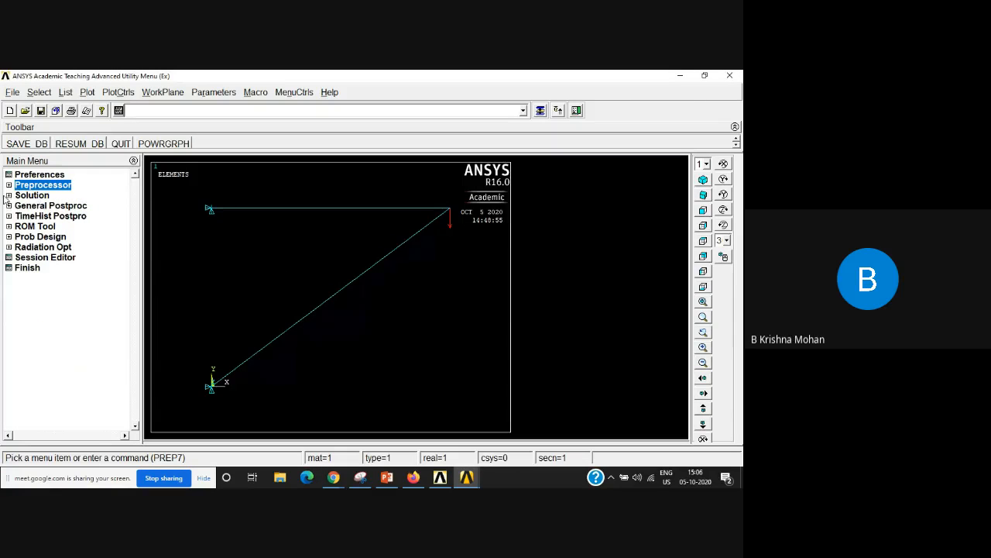
click(34, 198)
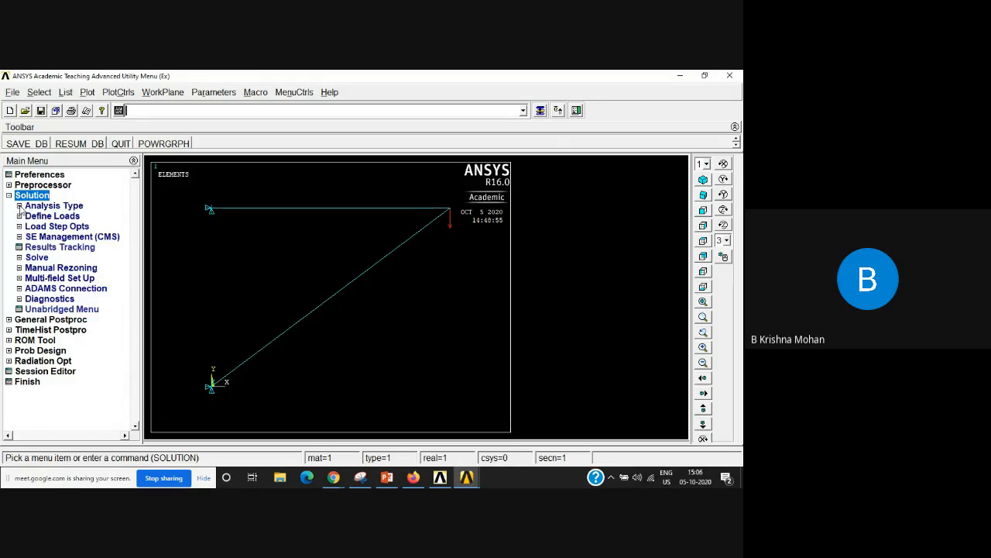
click(20, 206)
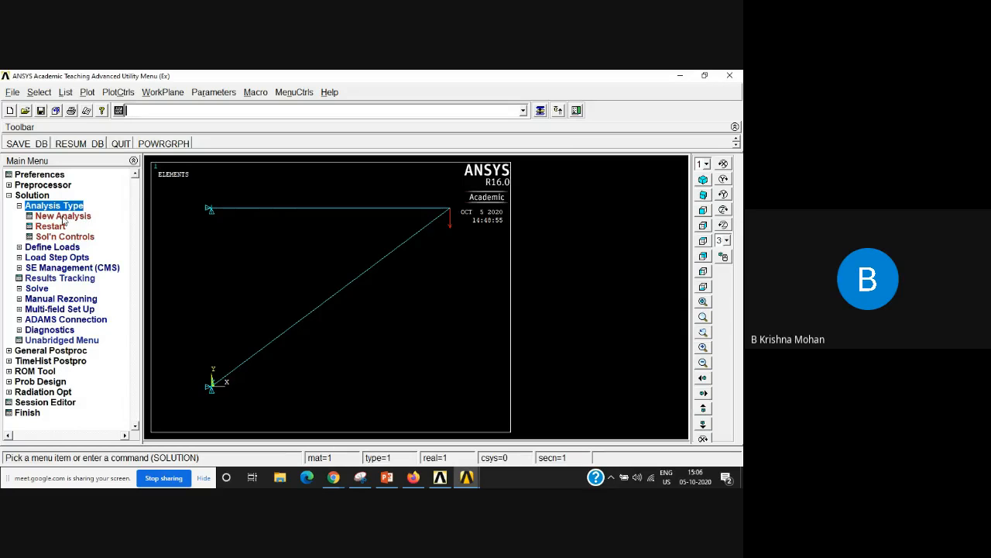
click(78, 217)
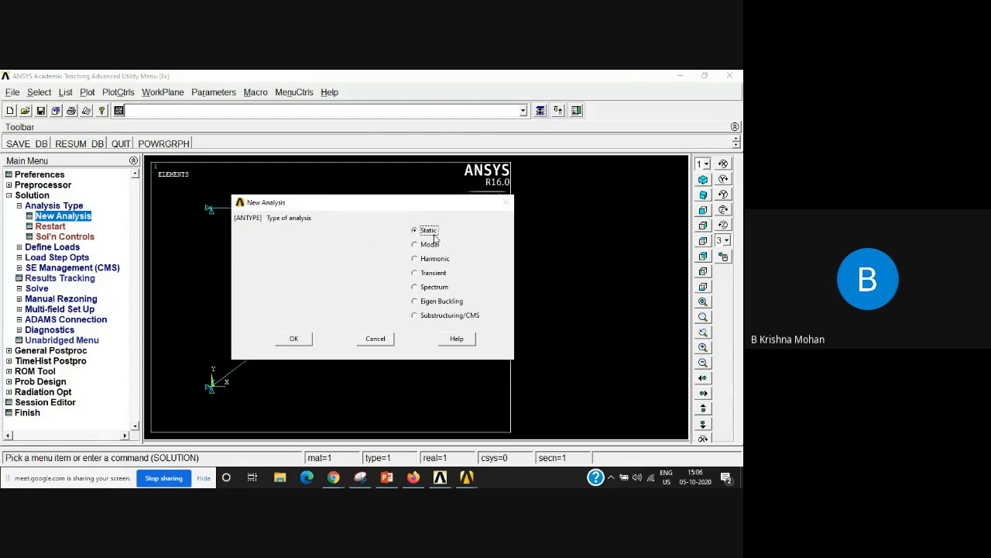
click(304, 346)
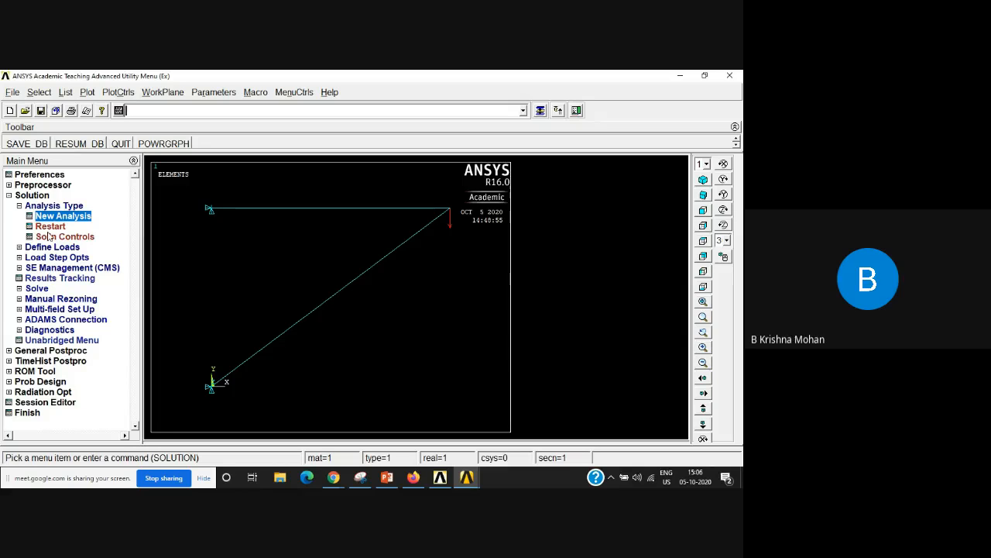
click(19, 206)
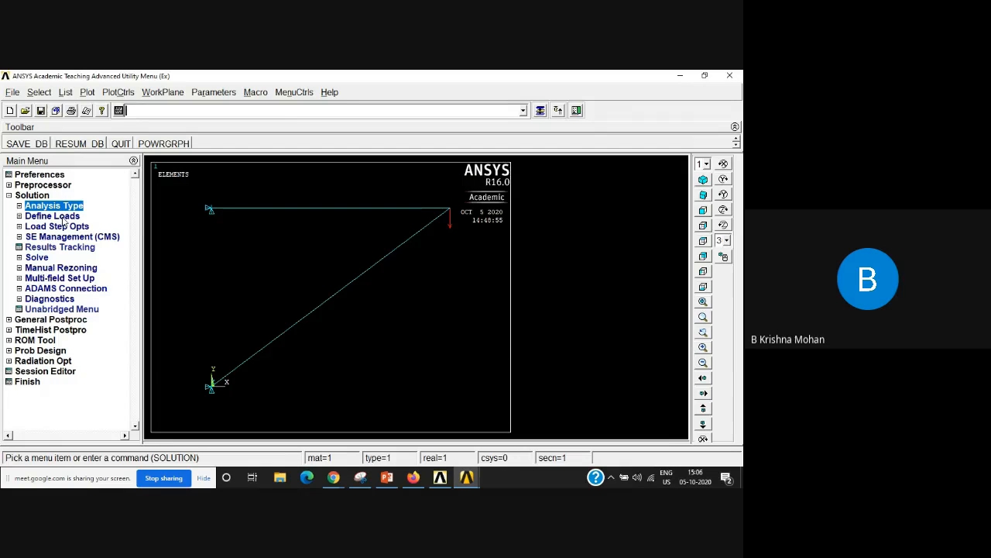
Step: Start a solve of the current load step and move its dialog and the status summary apart for reading
click(39, 259)
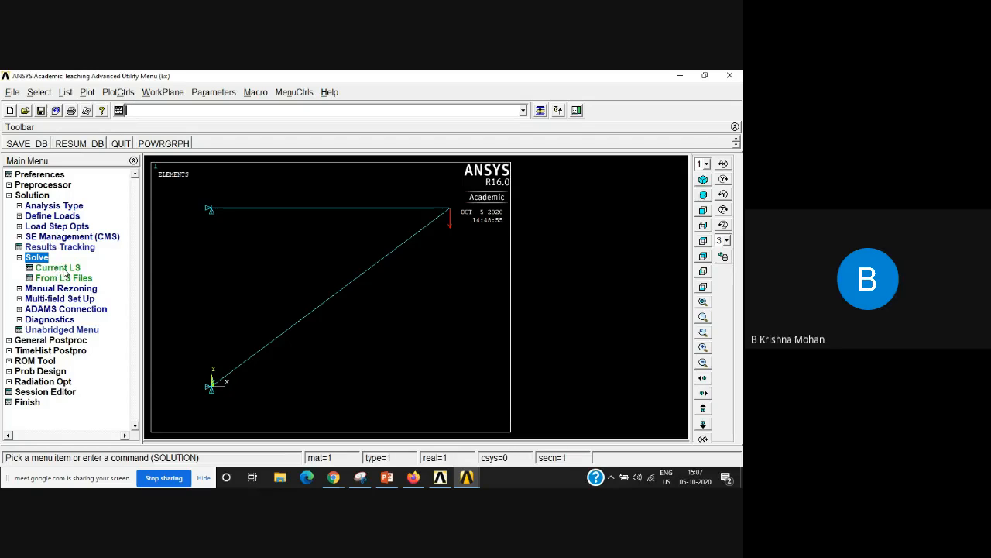
click(60, 269)
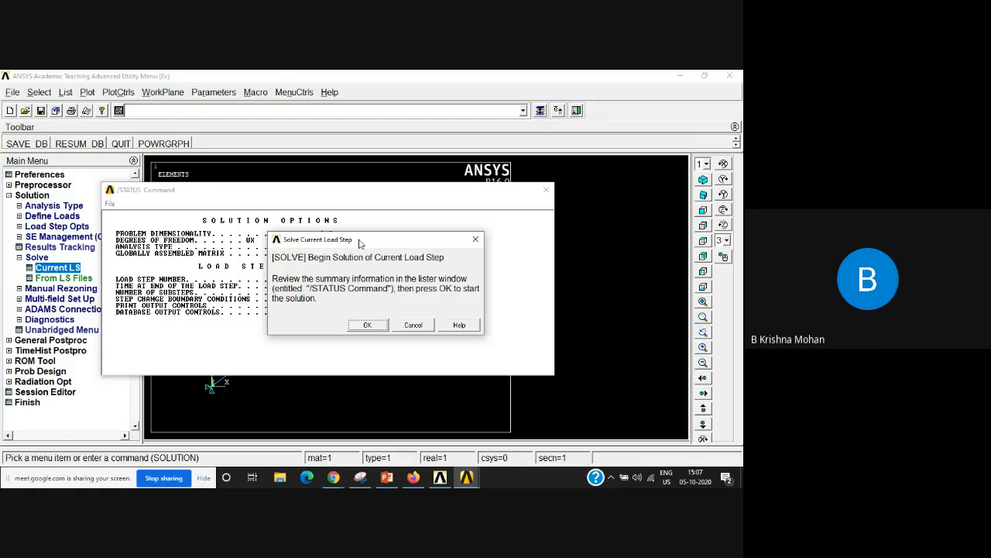
drag(360, 244, 590, 226)
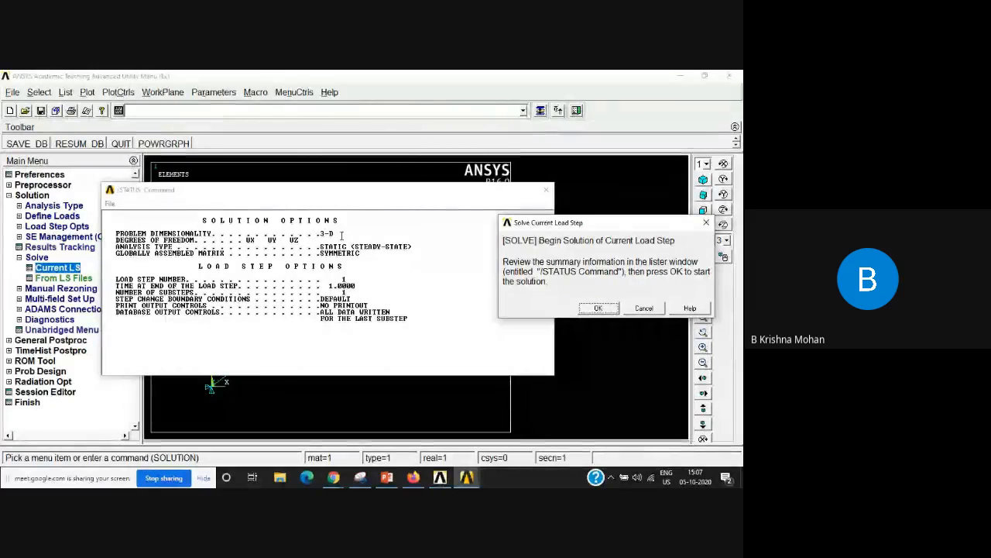
drag(361, 198, 647, 288)
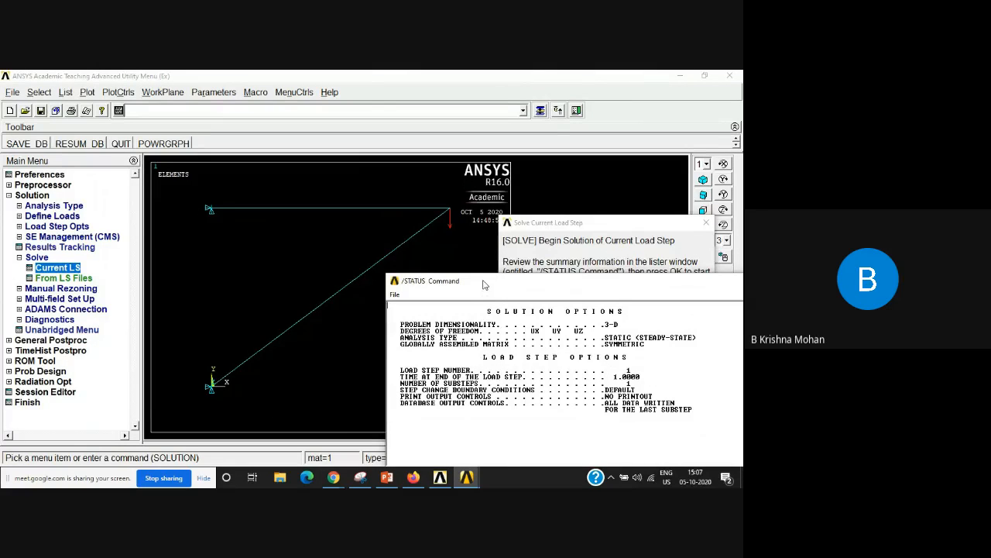
drag(482, 285, 258, 196)
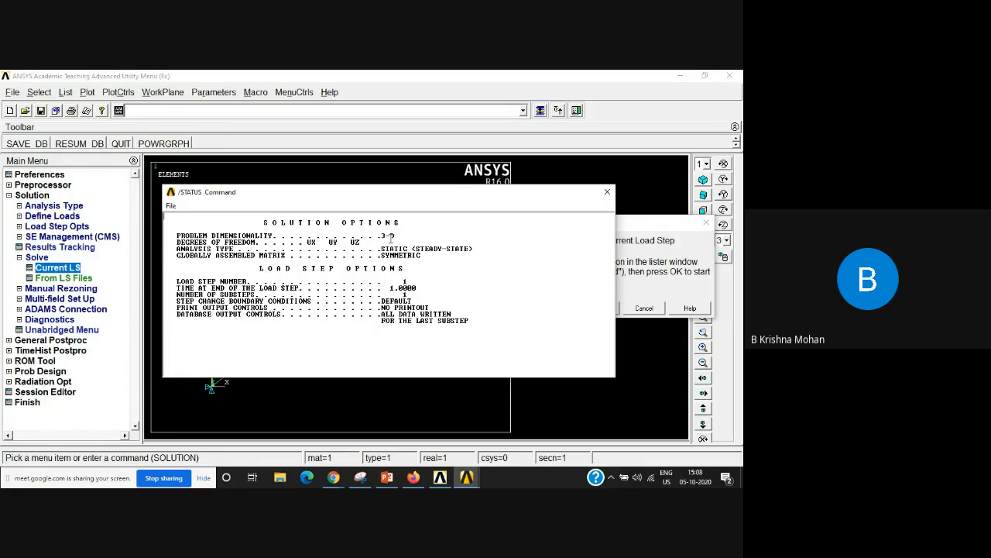
Step: Examine the problem dimensionality, degrees of freedom and analysis type among the solution options in the status summary
drag(381, 235, 400, 235)
drag(304, 241, 366, 242)
click(364, 290)
drag(364, 243, 341, 244)
drag(387, 198, 606, 252)
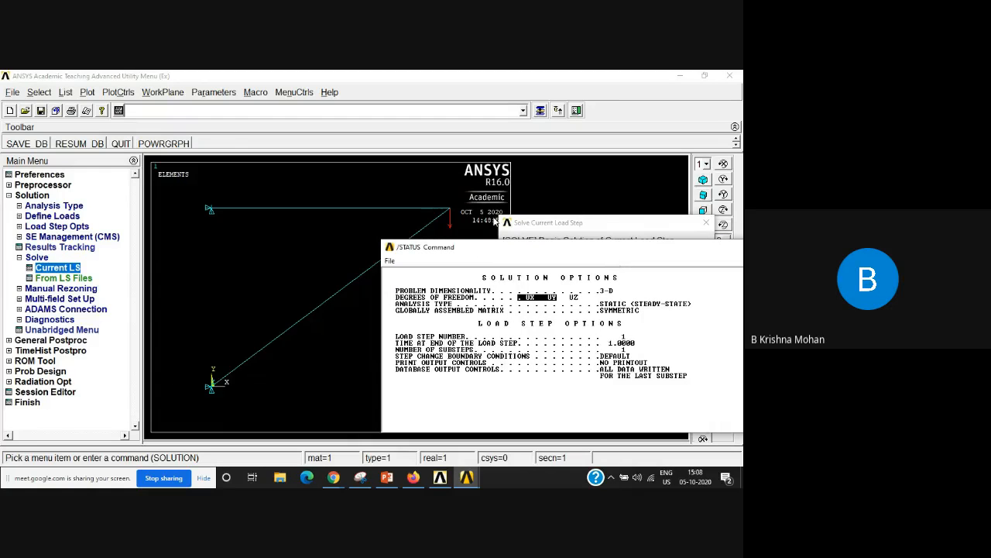
drag(566, 251, 409, 199)
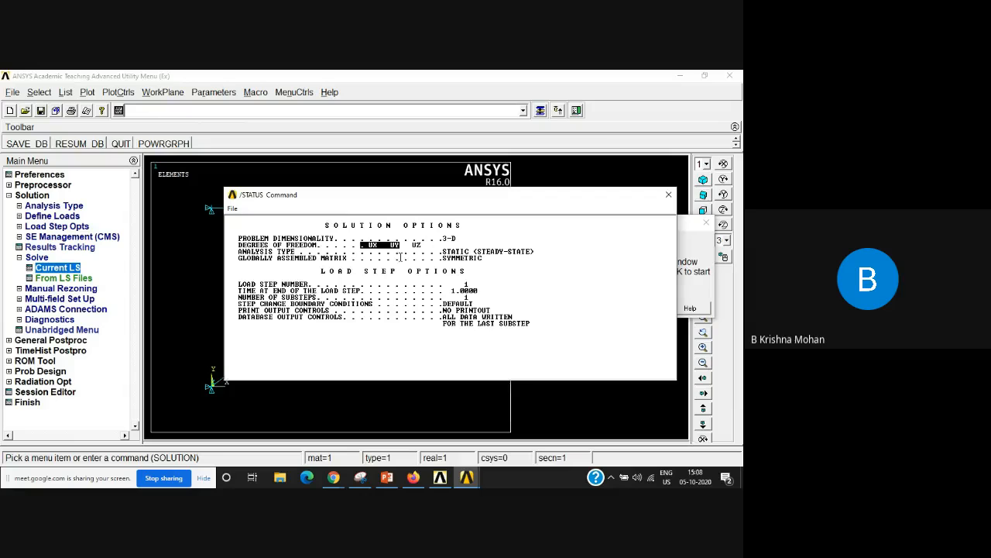
click(615, 301)
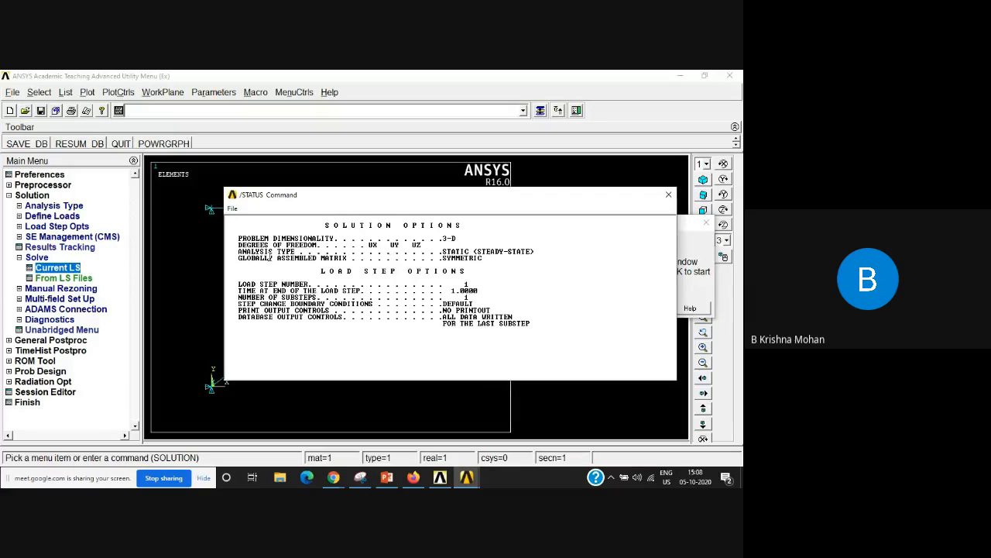
drag(443, 251, 536, 252)
click(556, 285)
drag(517, 192, 497, 150)
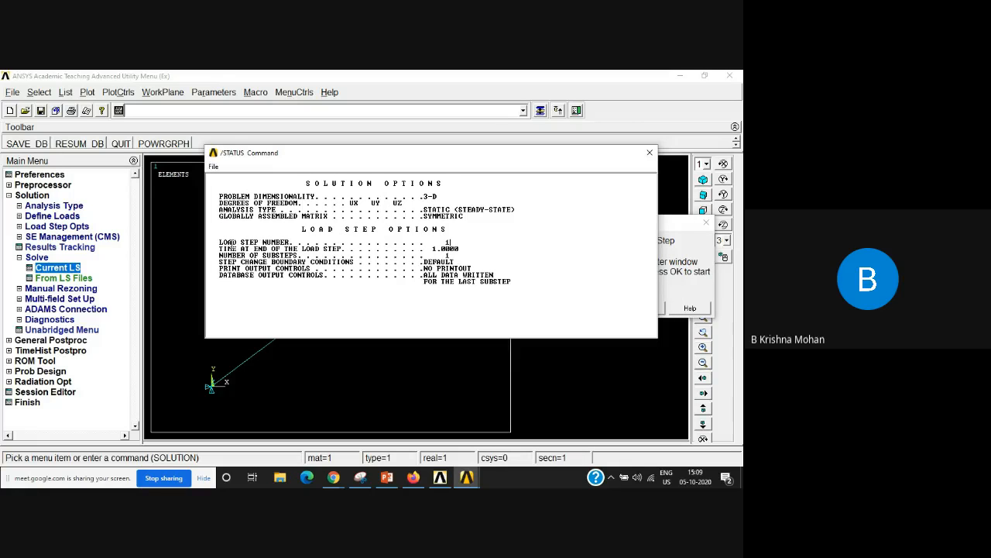
Step: Examine the load step number, end time and number of substeps among the load step options
double_click(451, 243)
drag(433, 248, 475, 248)
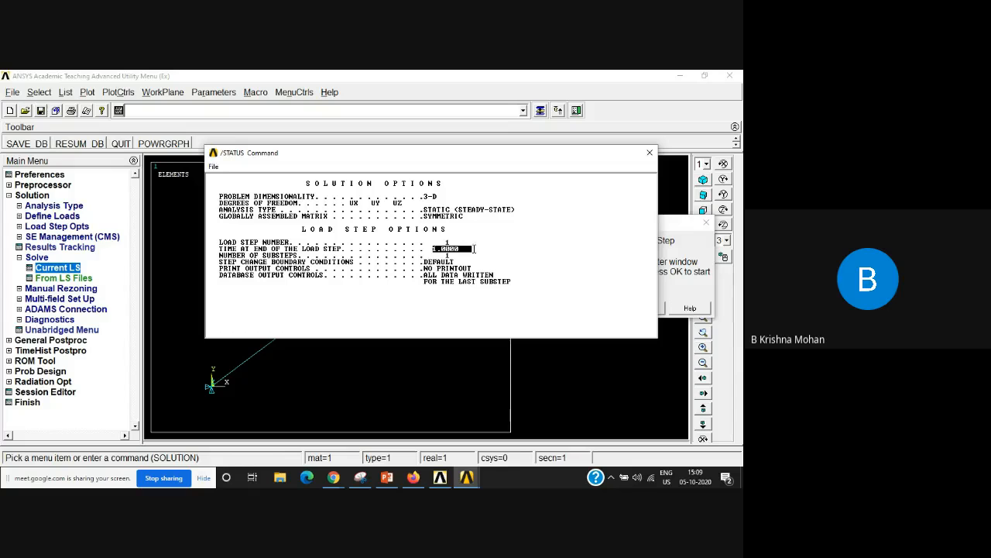
click(521, 249)
drag(438, 255, 569, 255)
Step: Close the status summary and run the solution of the current load step
click(649, 153)
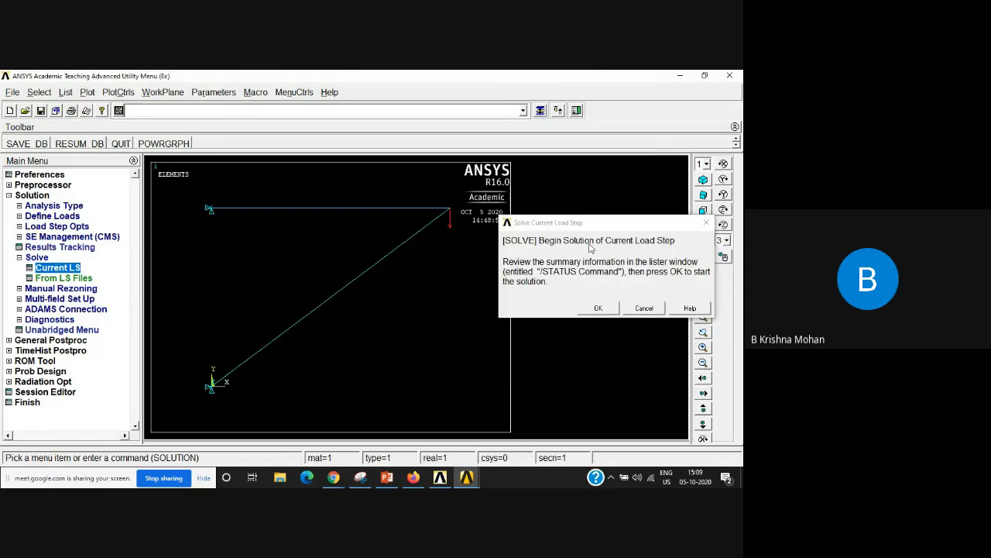
drag(599, 231, 413, 231)
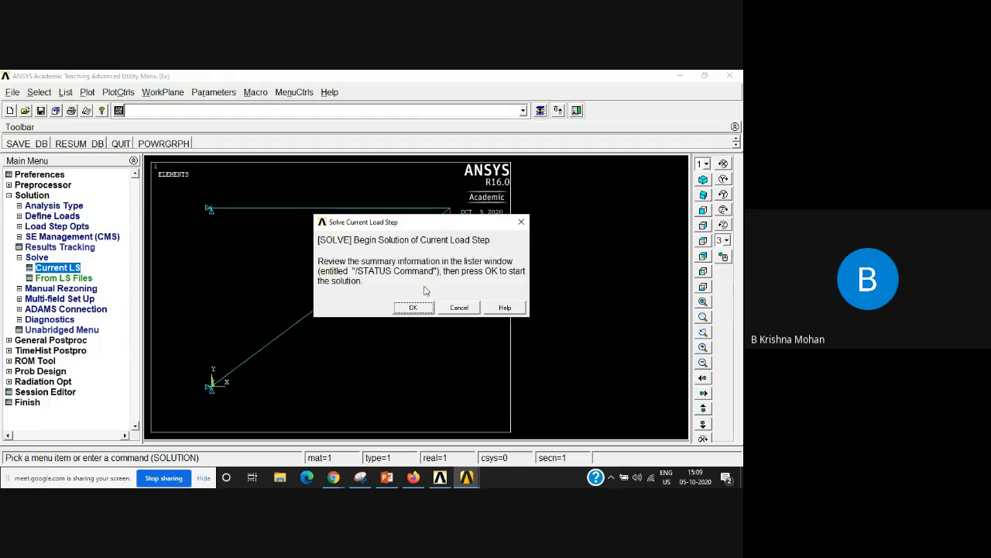
click(415, 307)
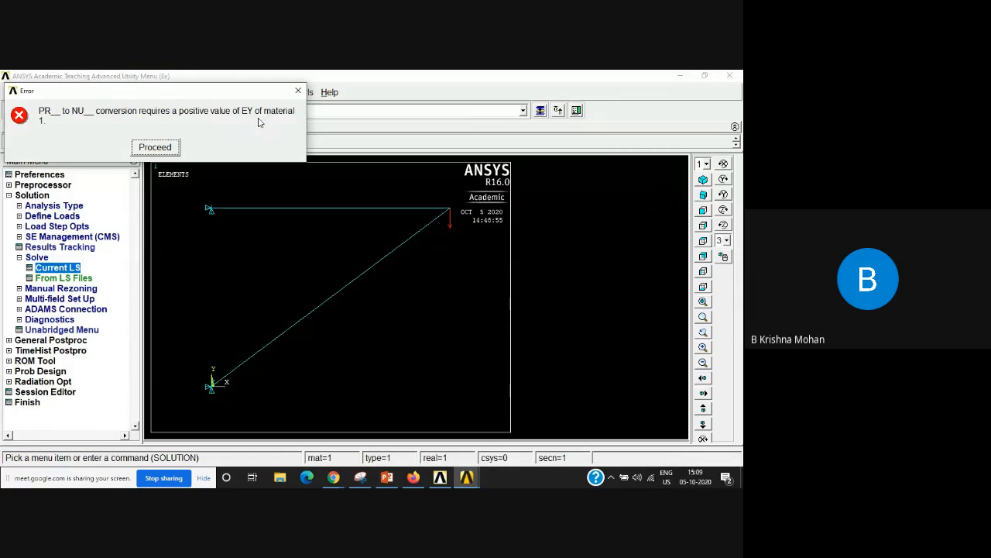
Step: Dismiss the solver error and check the linear orthotropic properties defined for material model 1
click(169, 146)
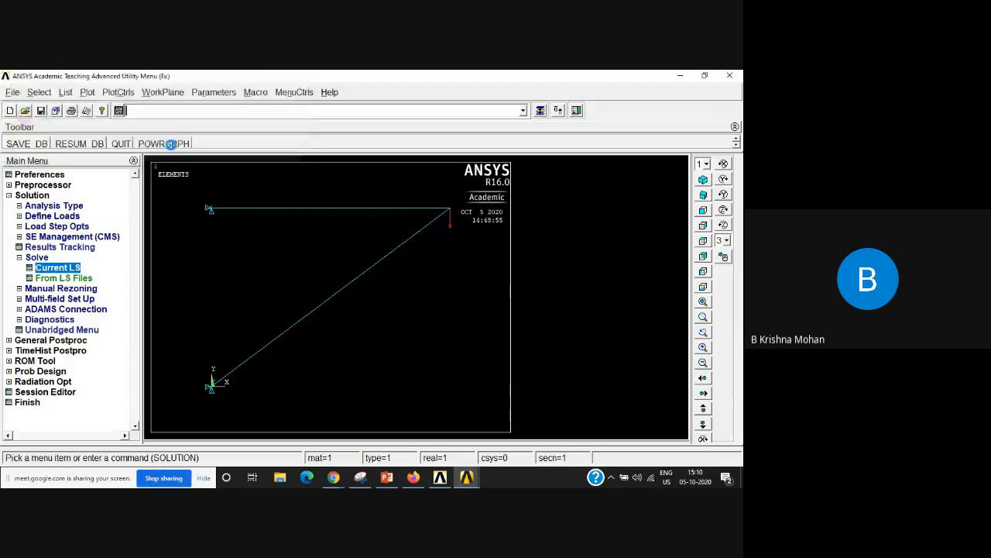
click(161, 164)
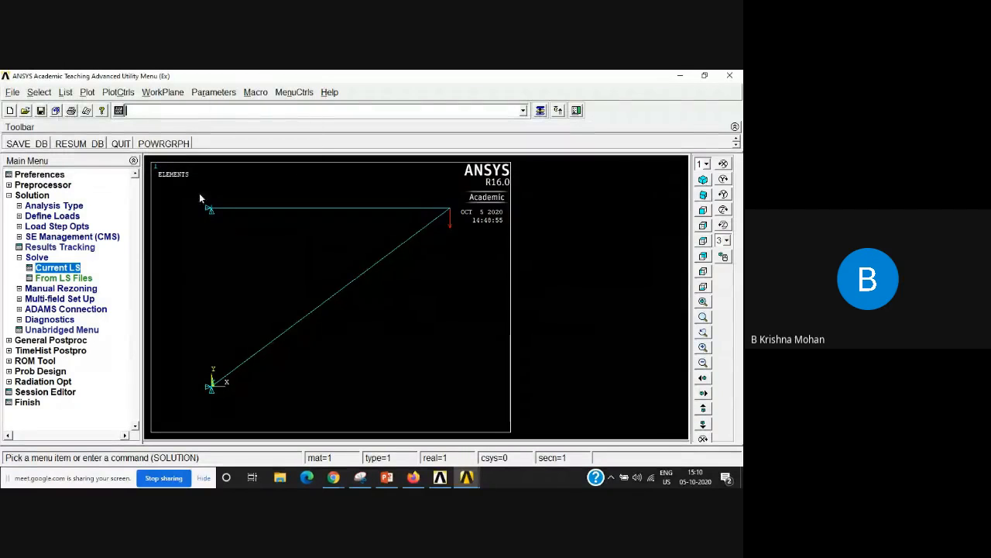
click(23, 185)
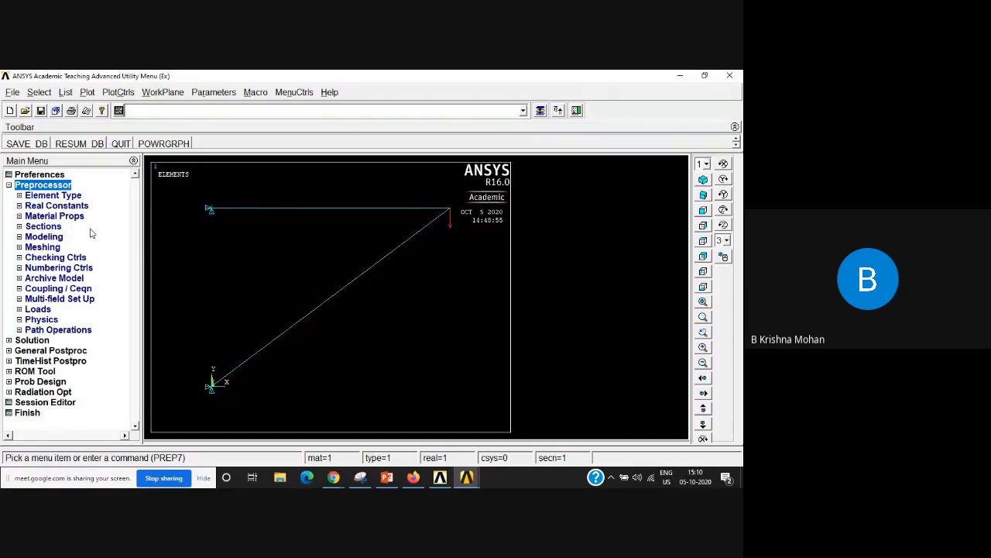
click(21, 217)
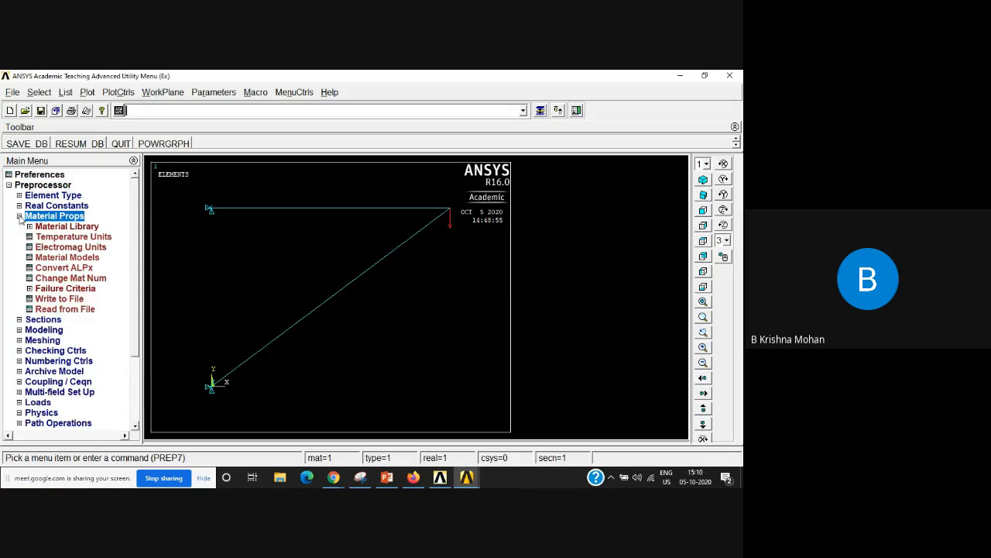
click(78, 259)
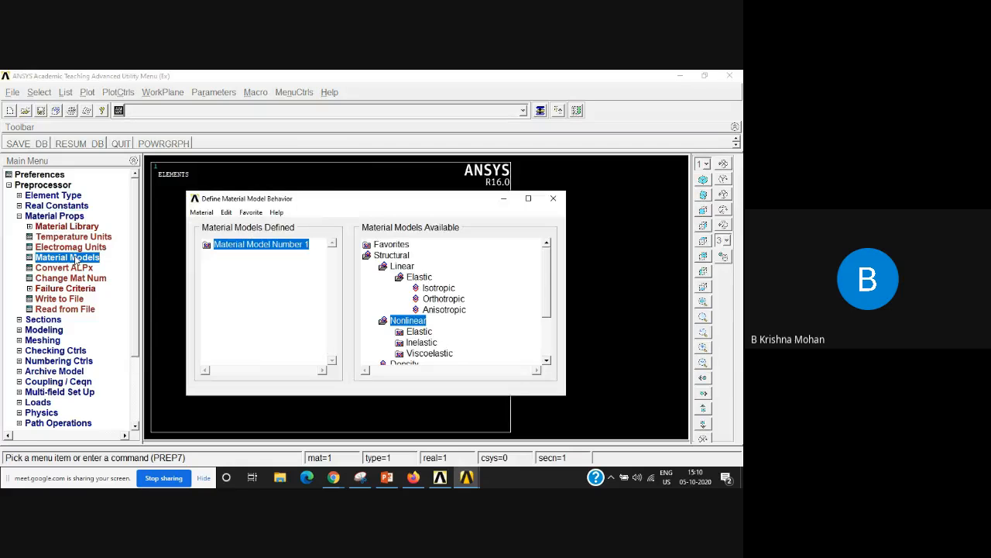
double_click(281, 246)
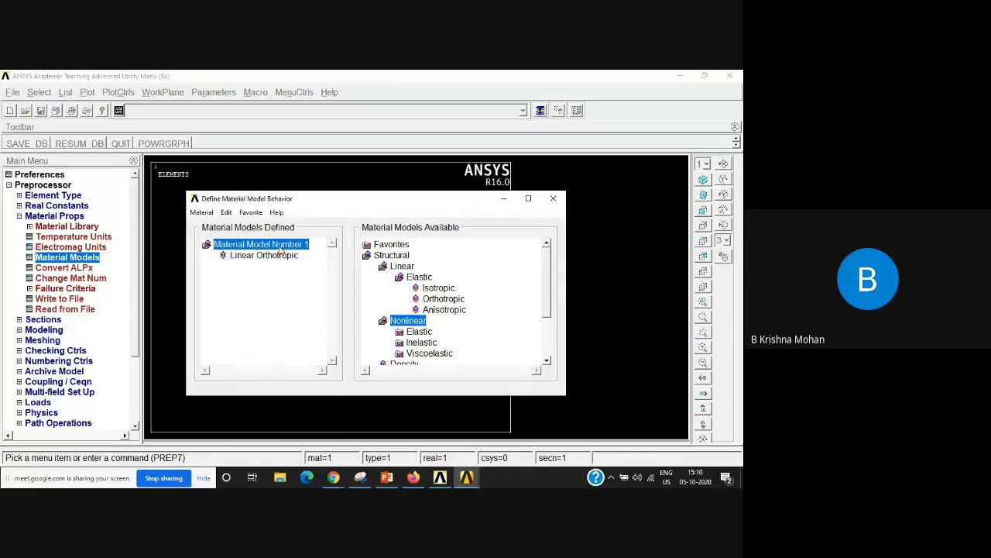
double_click(275, 256)
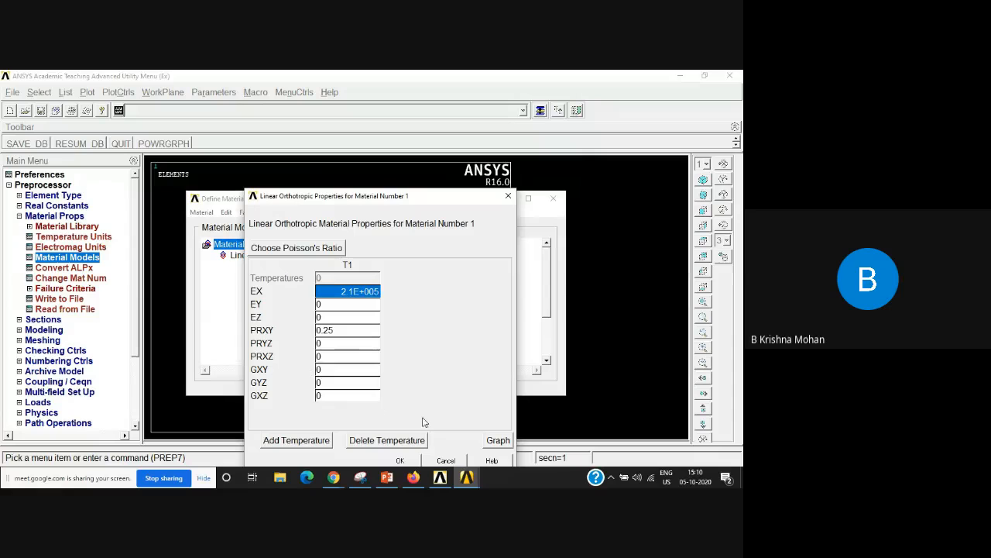
click(401, 460)
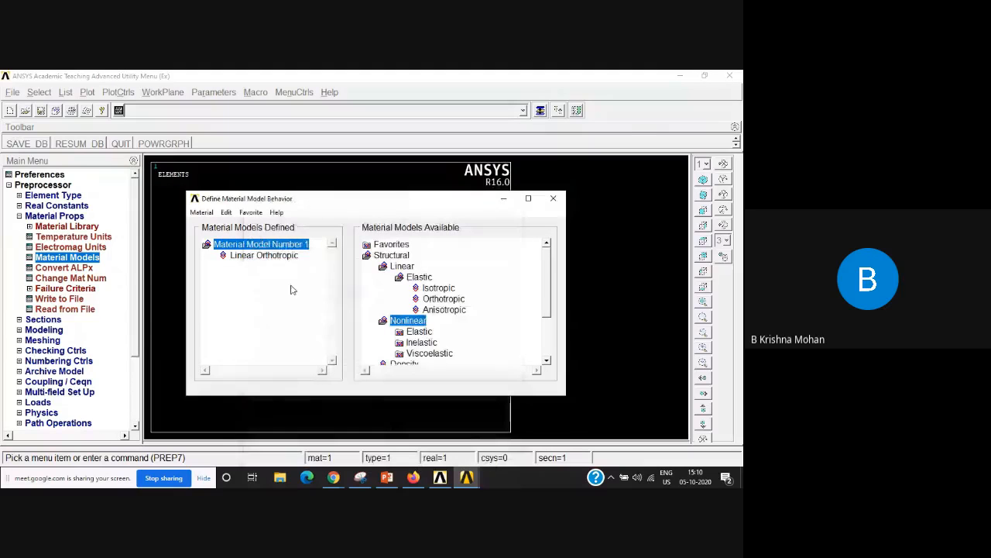
Step: Close the orthotropic properties and delete the linear orthotropic model from material model 1
double_click(283, 256)
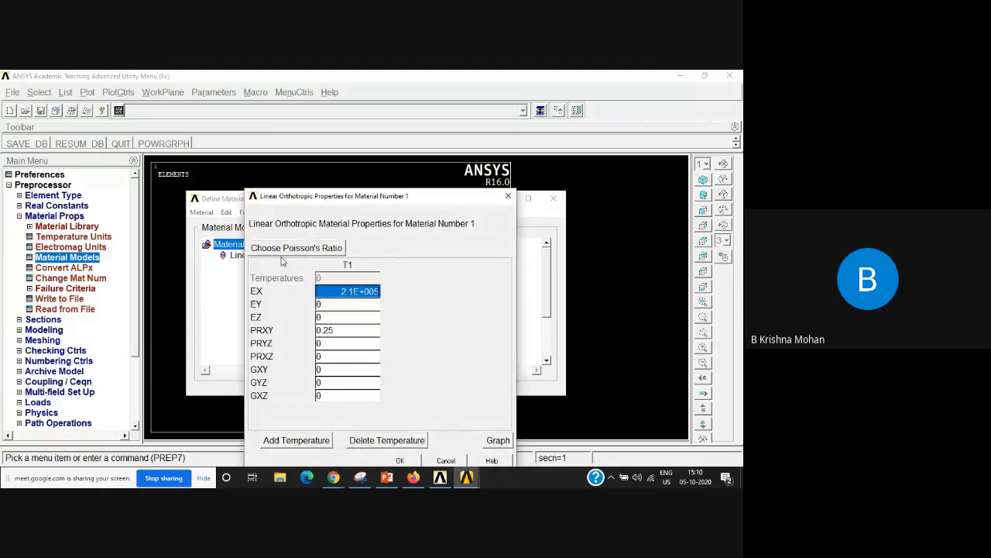
drag(408, 197, 241, 203)
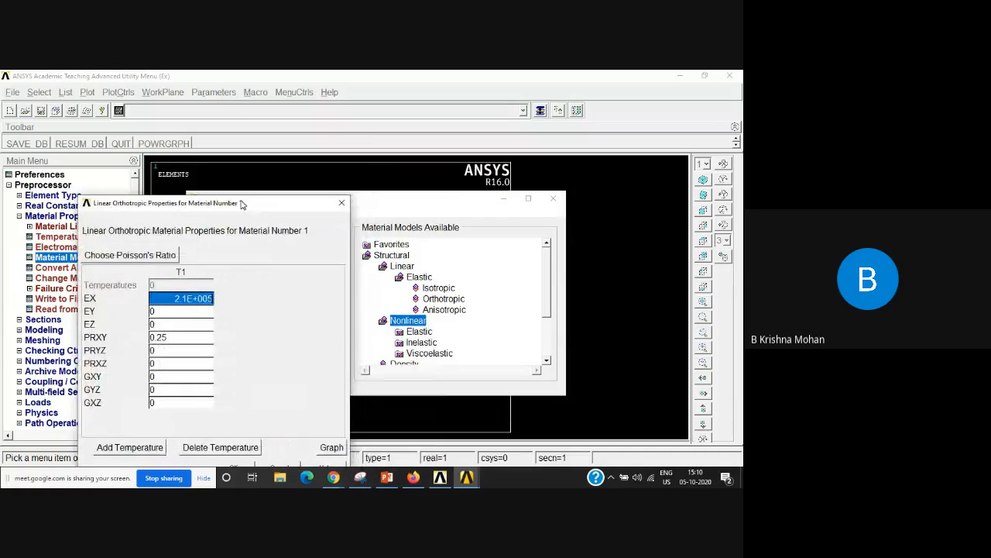
click(433, 293)
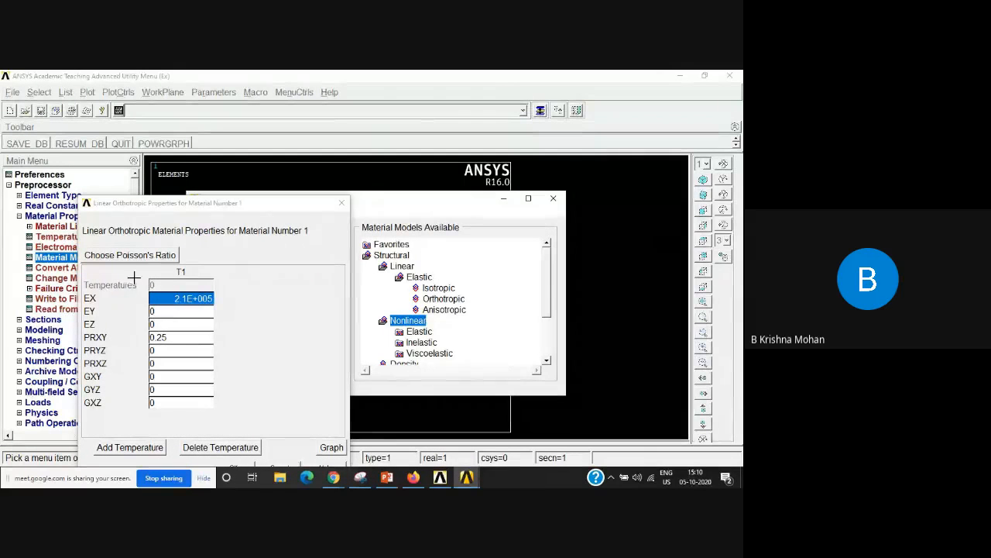
drag(288, 206, 289, 113)
click(280, 367)
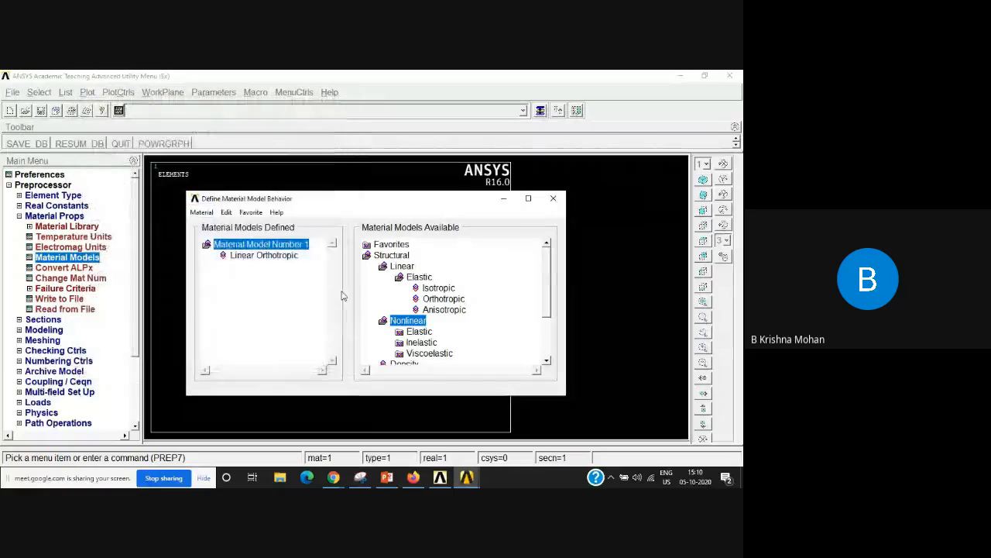
right_click(281, 256)
click(301, 257)
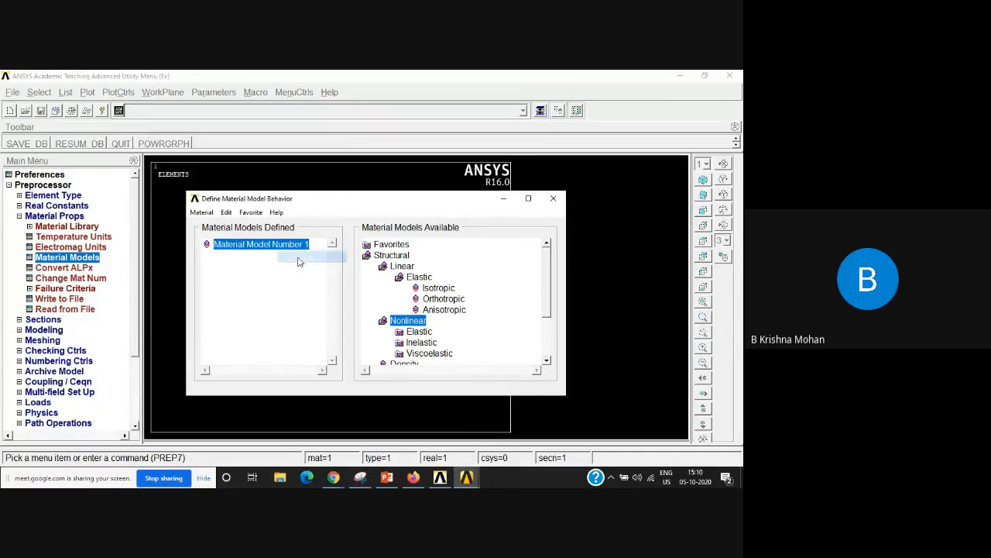
Step: Define material model 1 as linear elastic isotropic with EX 210e3 and PRXY 0.2, and save the database
double_click(438, 287)
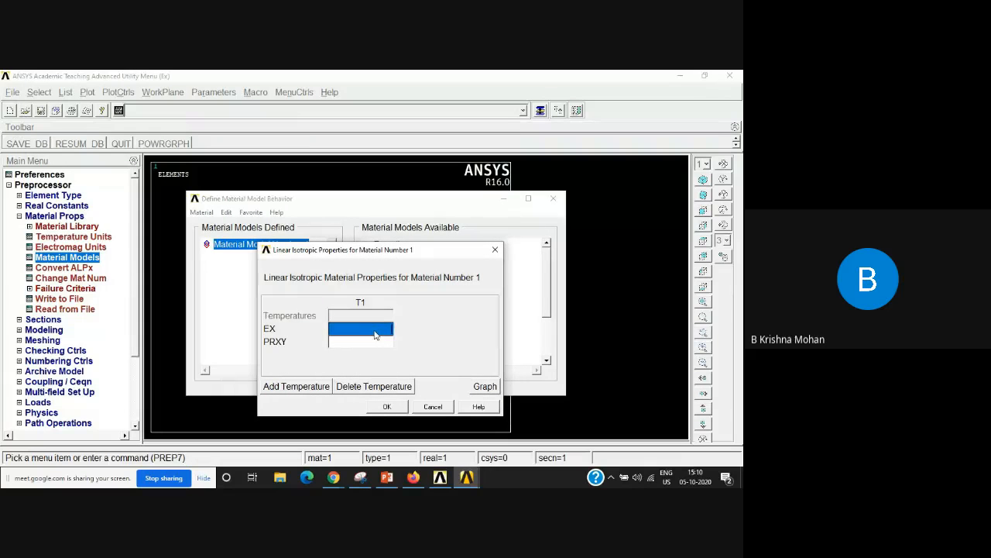
text(210e3)
click(345, 347)
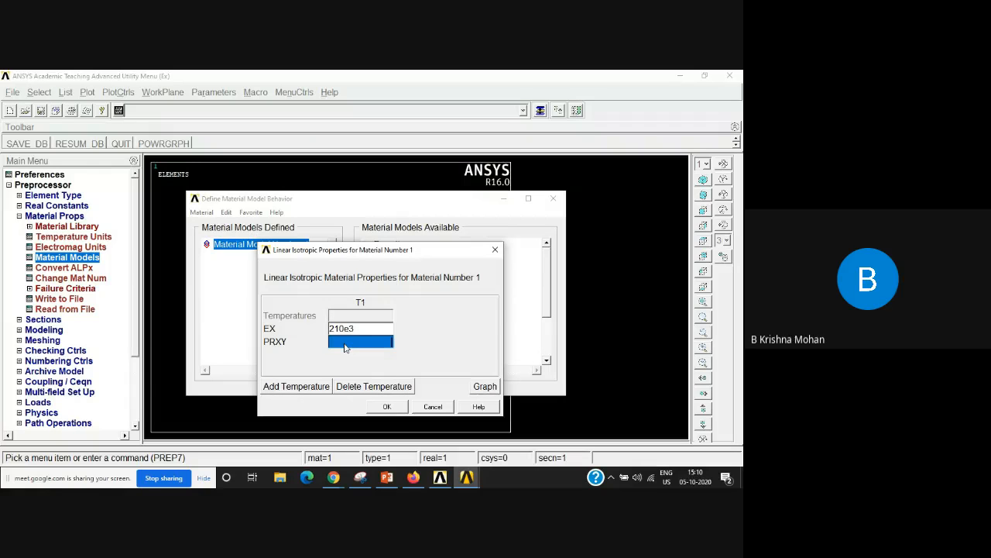
text(0.25)
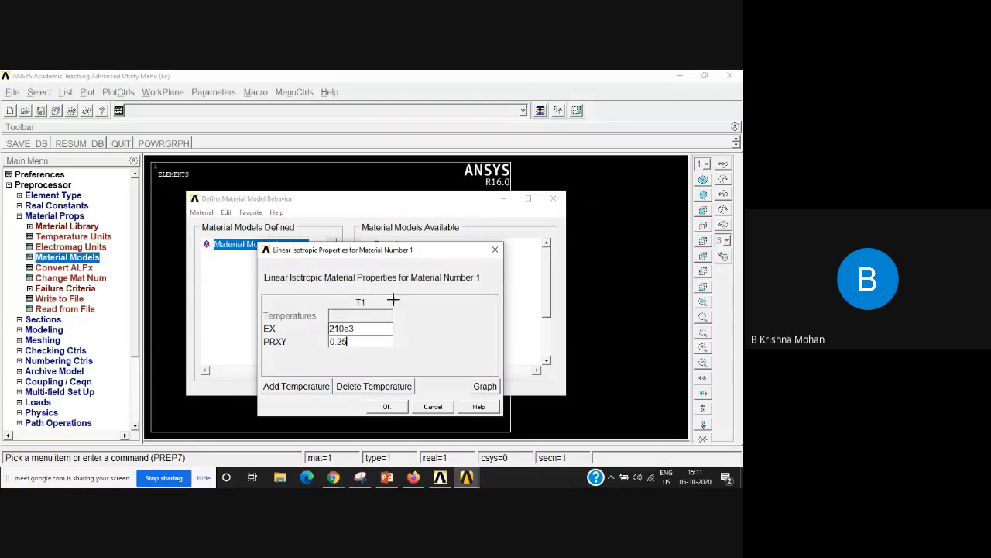
click(386, 406)
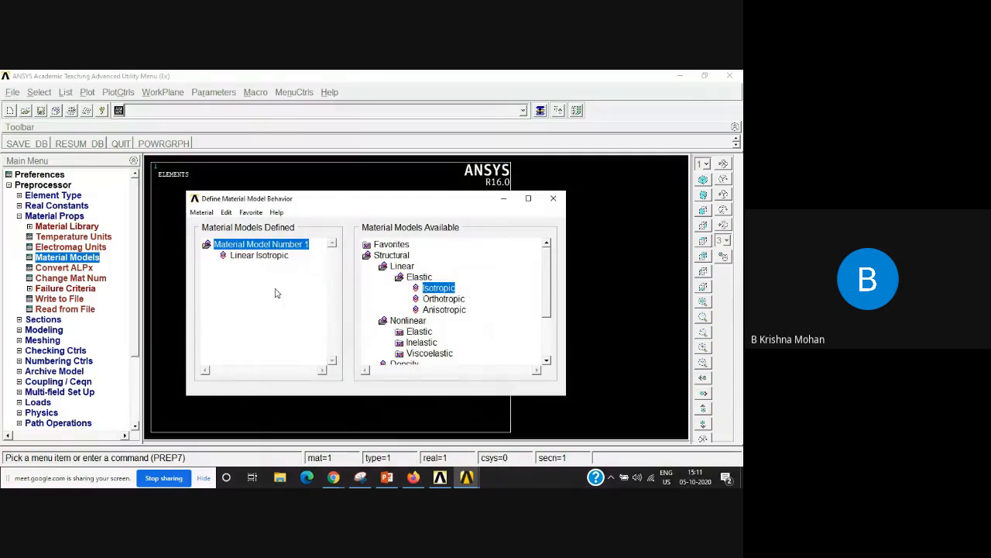
click(553, 198)
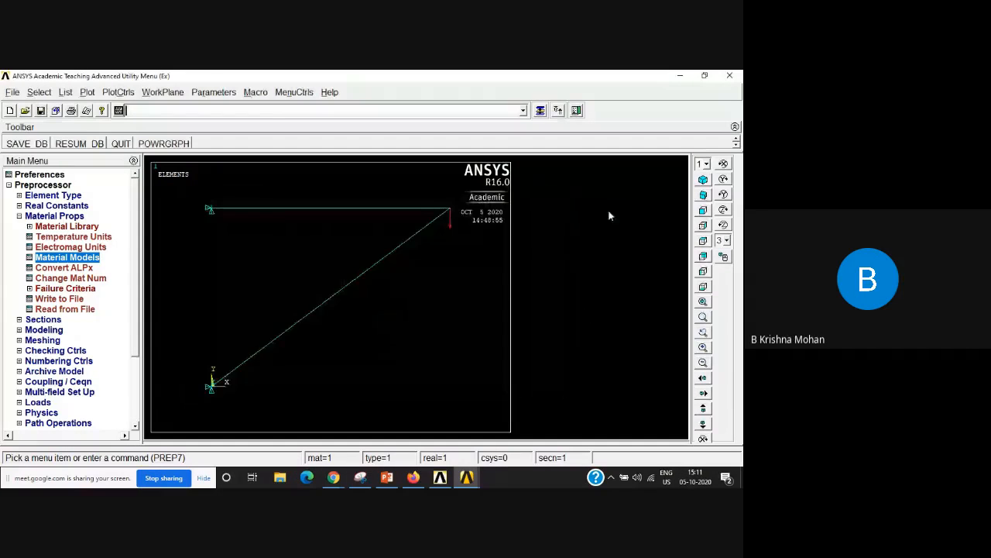
click(29, 145)
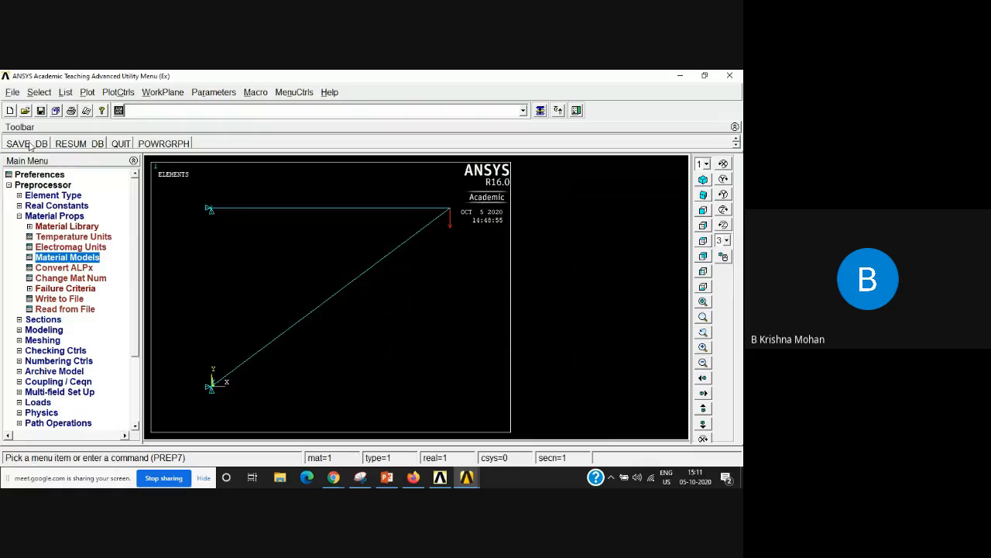
Step: Solve the current load step and close the completion note and the status summary
drag(136, 286, 138, 356)
click(32, 337)
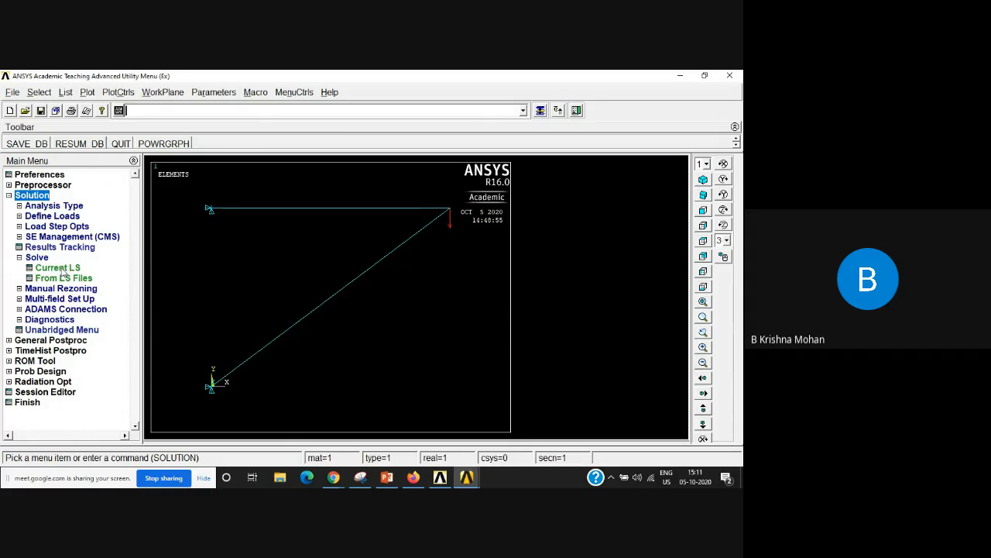
click(59, 268)
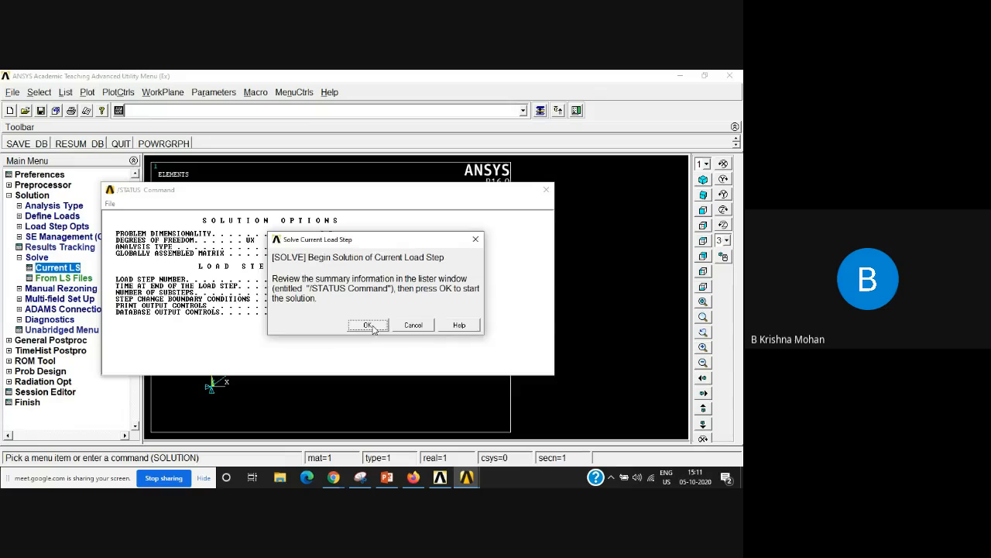
click(369, 326)
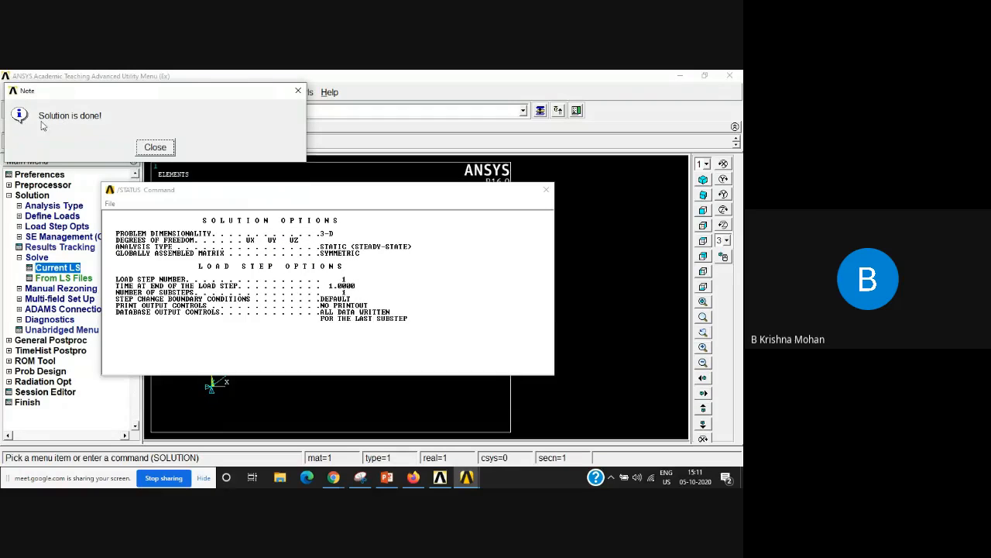
drag(198, 99, 278, 116)
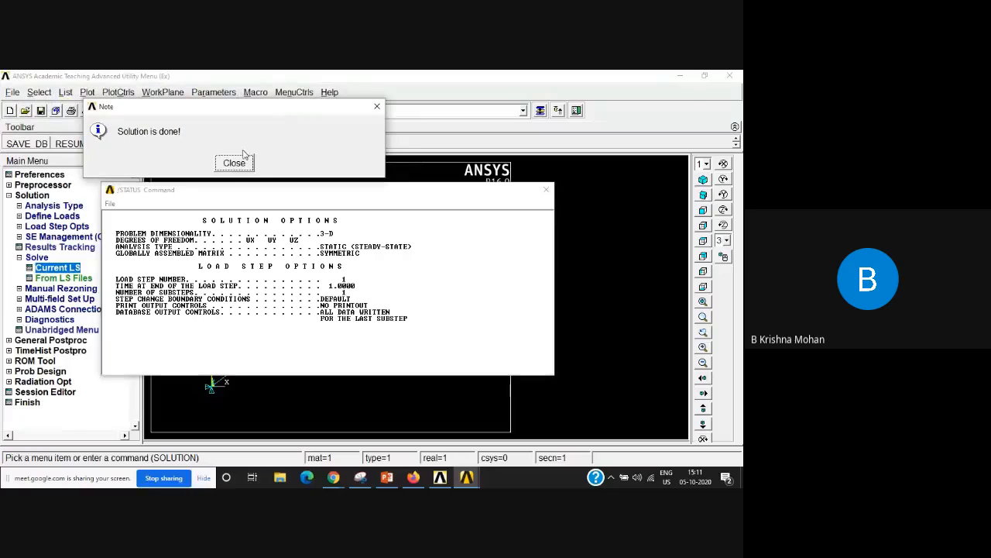
click(235, 164)
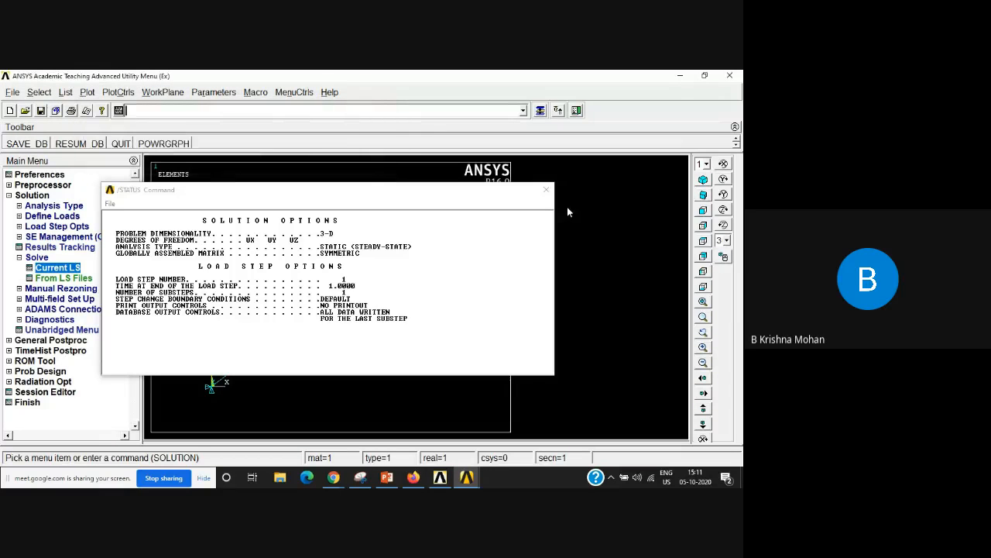
click(547, 190)
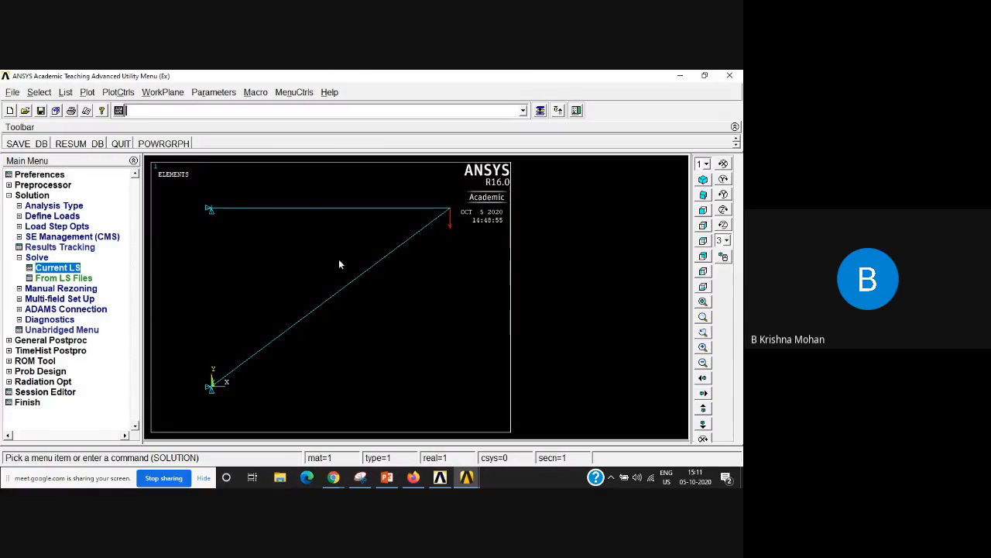
Step: Plot the truss's deformed shape only in the general postprocessor
click(10, 196)
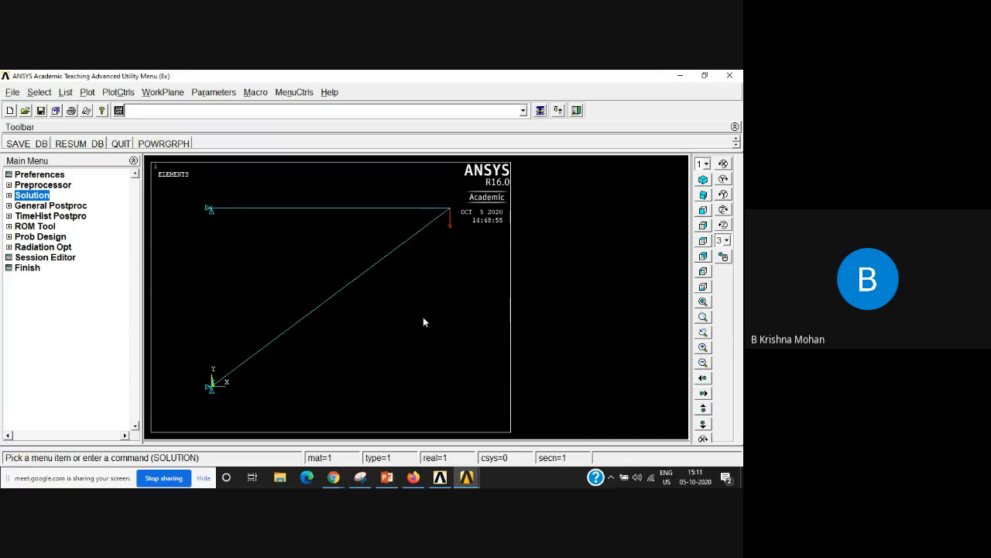
click(34, 207)
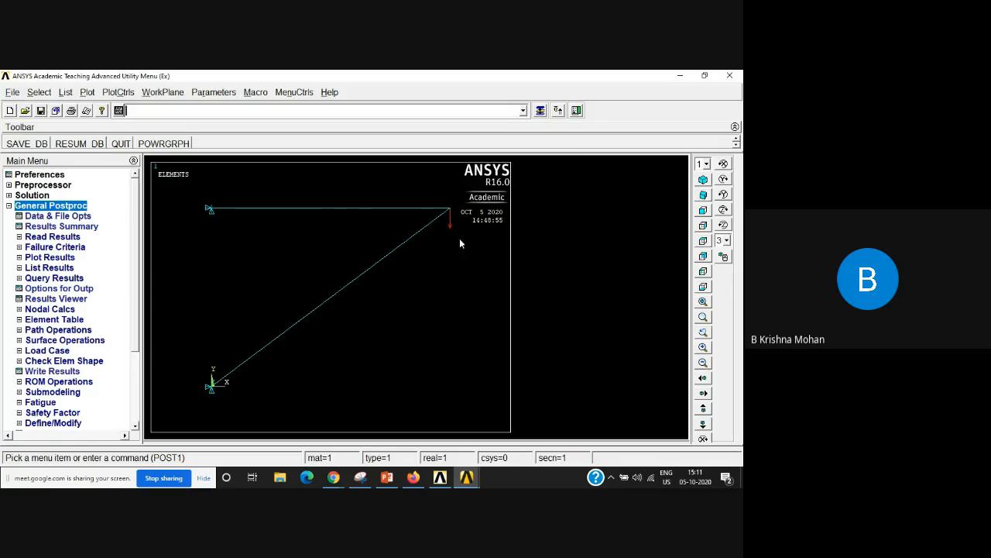
click(59, 259)
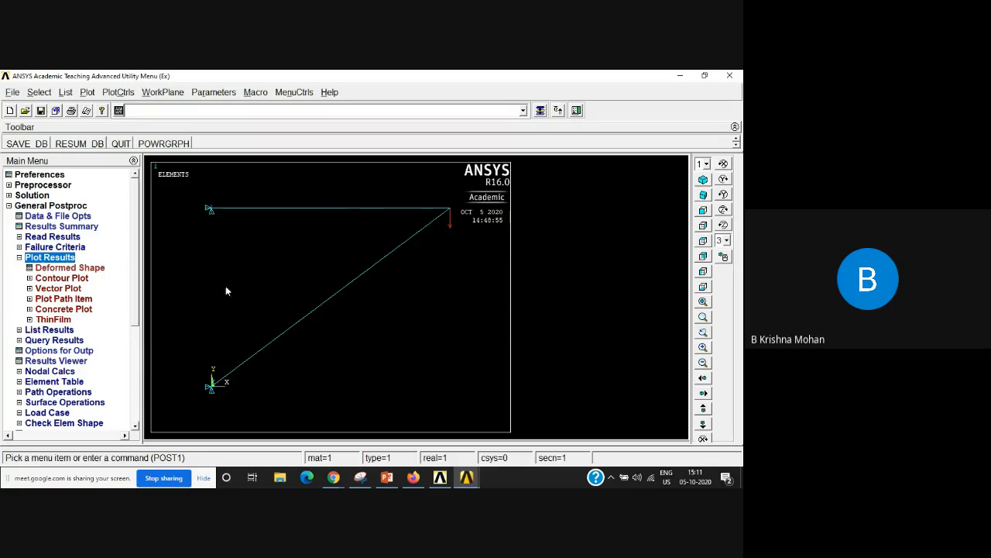
click(68, 268)
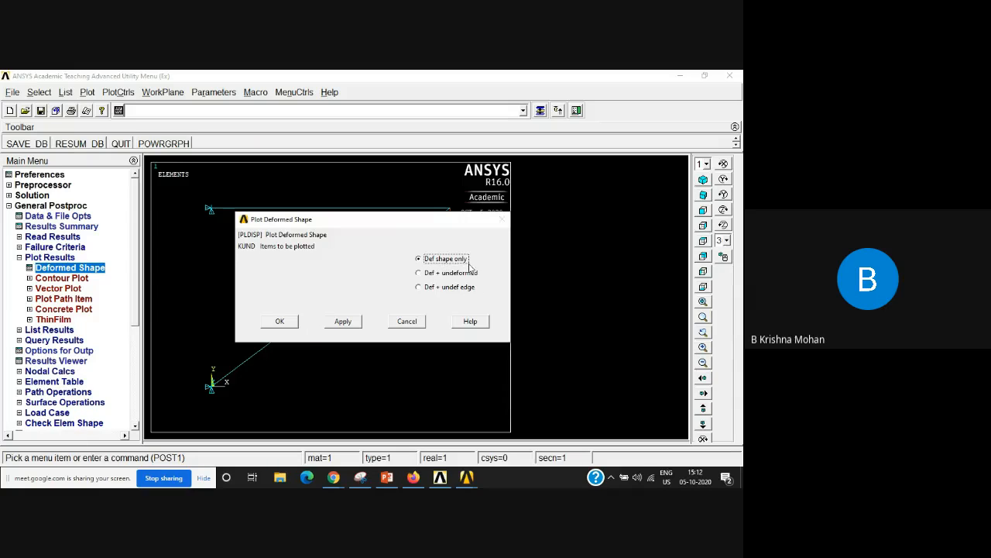
click(280, 320)
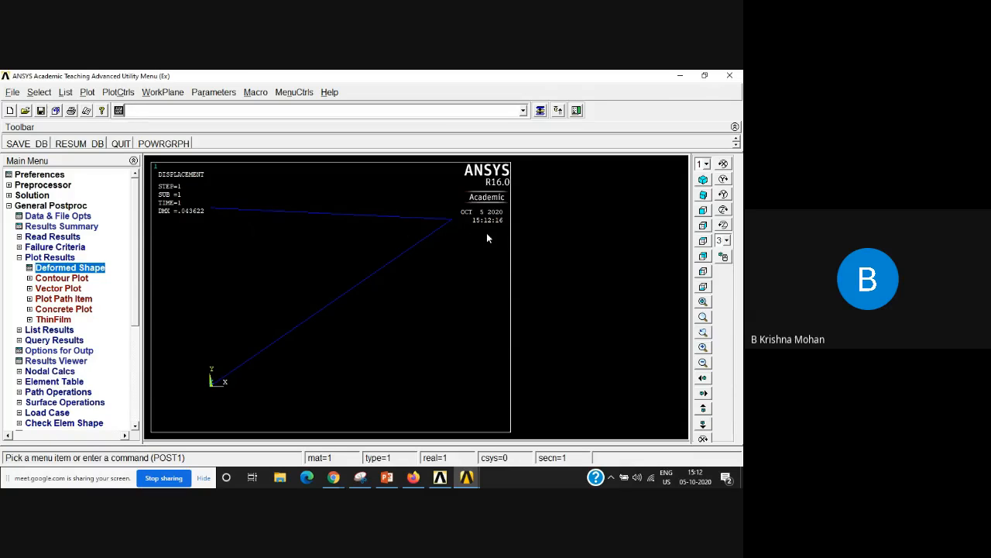
Step: Plot the truss's deformed shape together with its undeformed shape
click(92, 272)
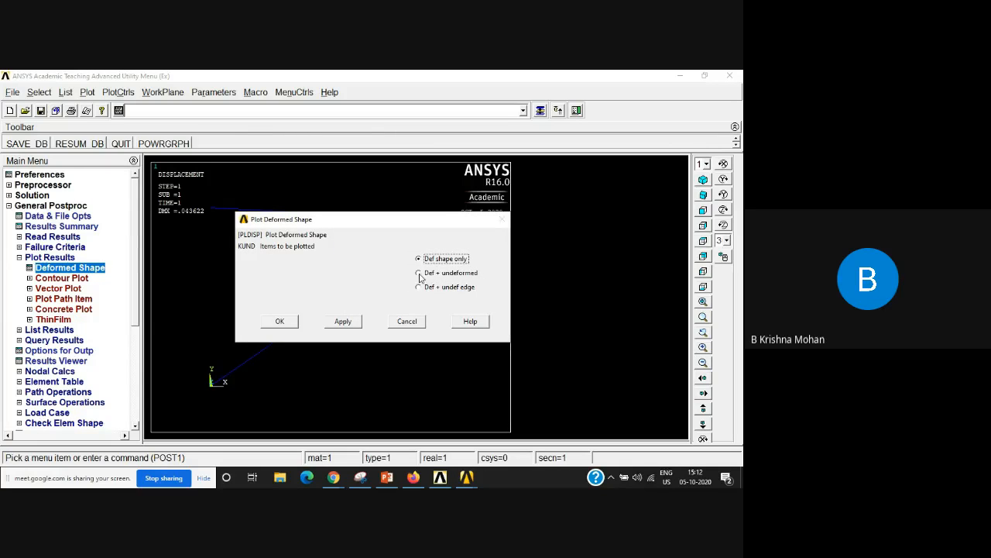
click(419, 272)
click(284, 327)
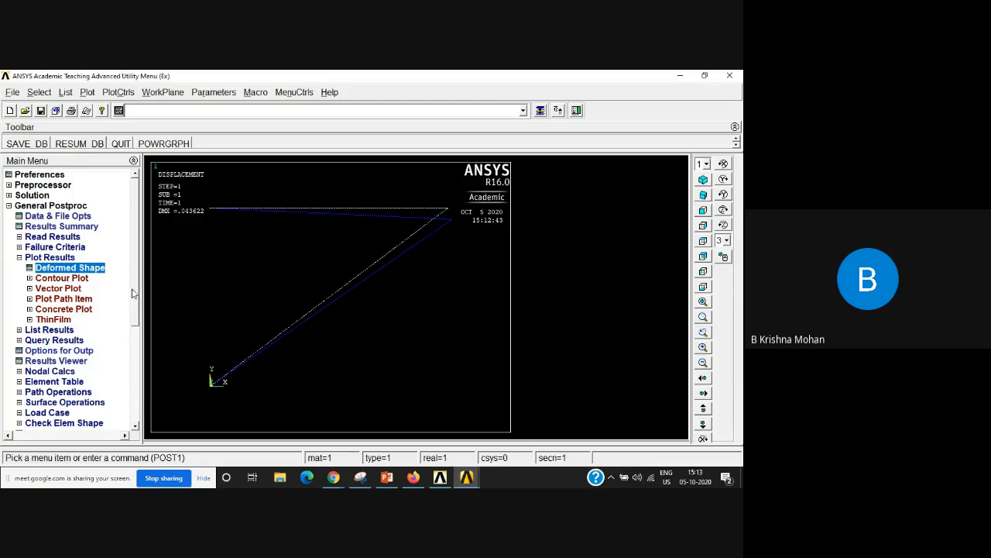
Step: Plot the nodal solution contour of the displacement vector sum on the deformed shape only
click(51, 279)
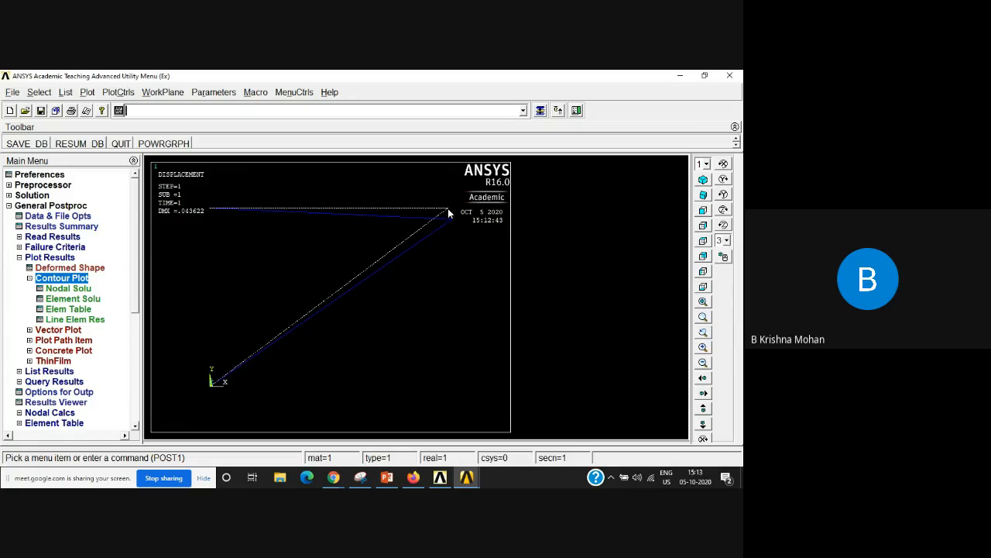
click(61, 291)
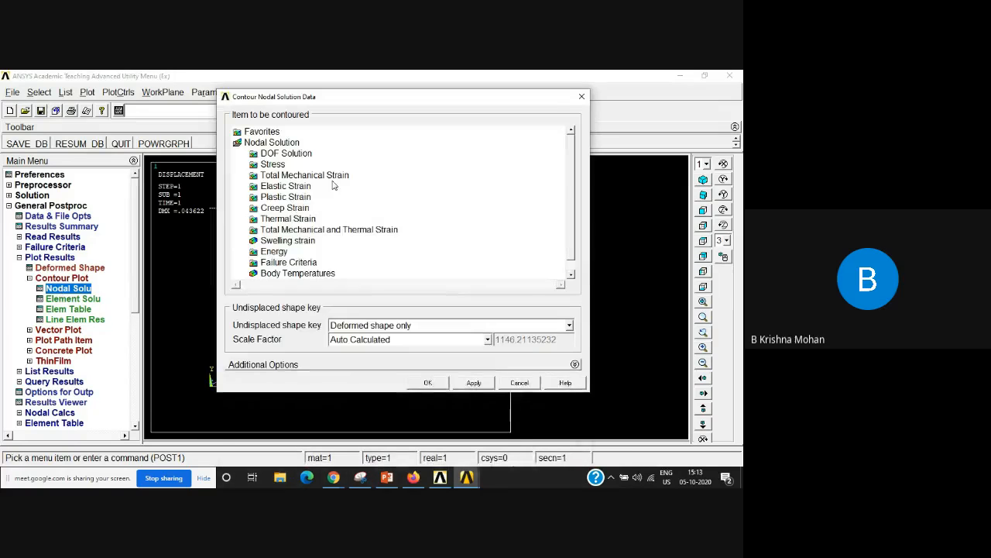
double_click(298, 155)
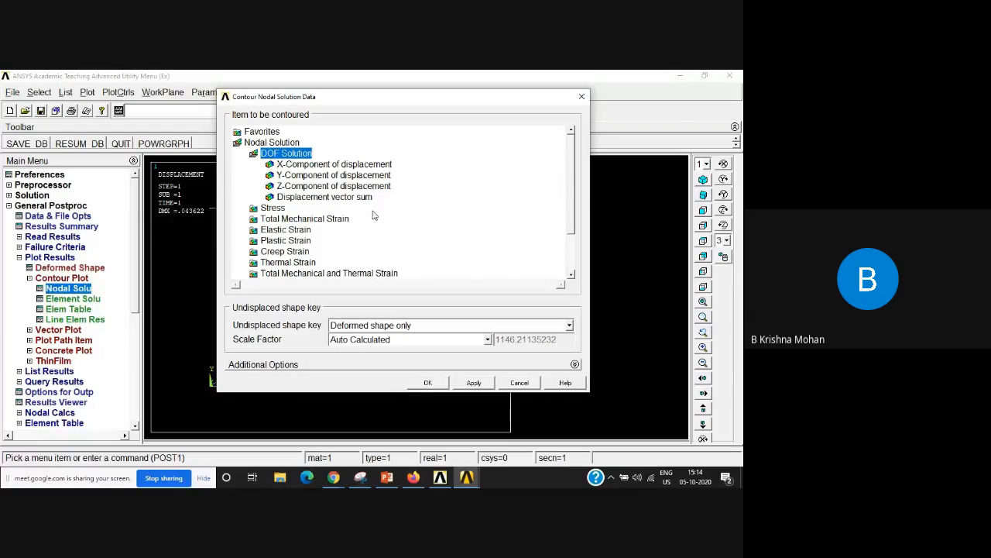
click(315, 198)
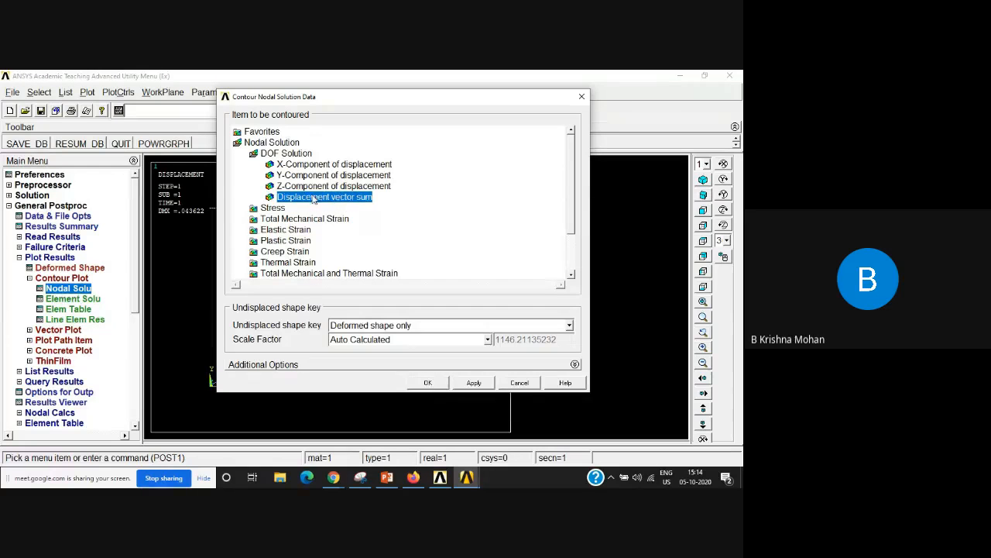
click(429, 383)
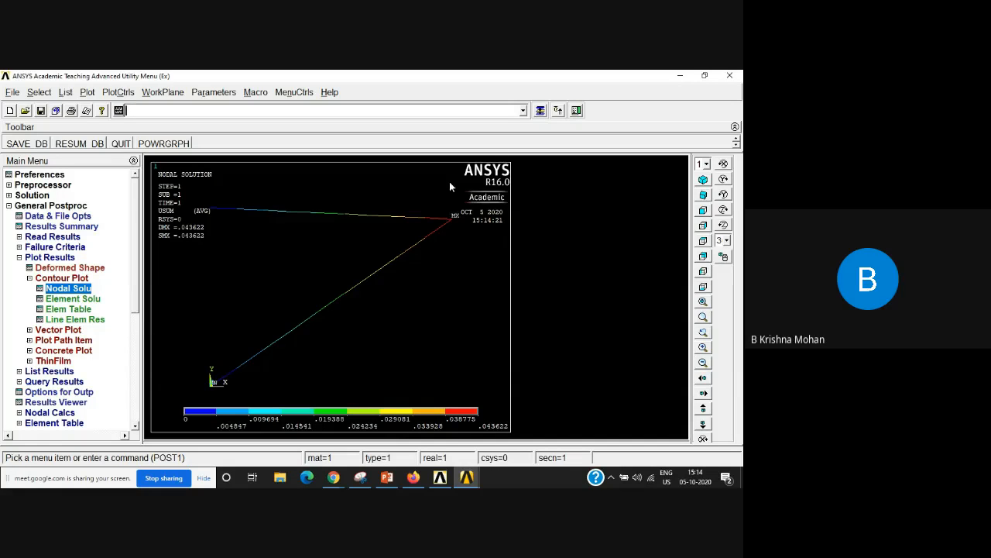
Step: Plot the nodal solution contour of the Y-component of displacement on the deformed shape
click(70, 291)
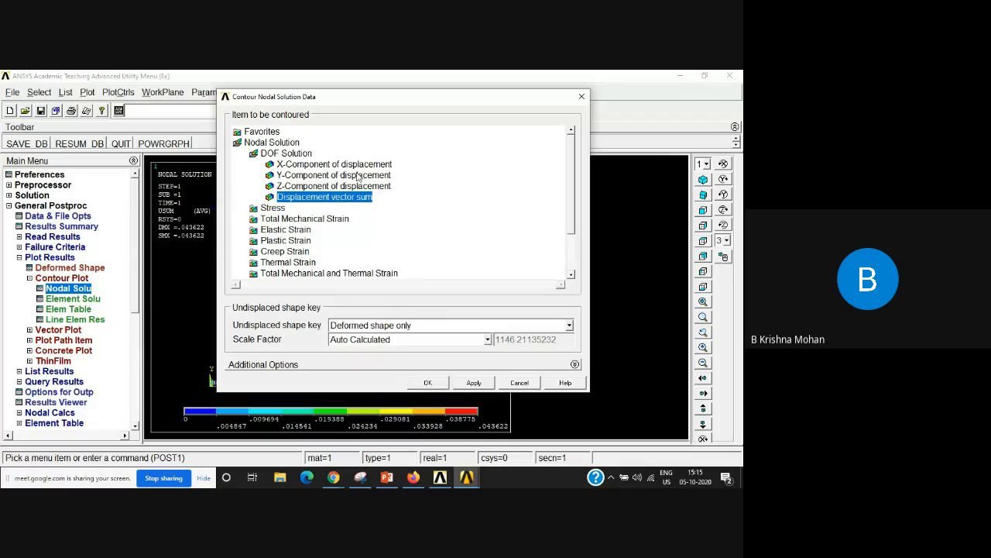
click(310, 178)
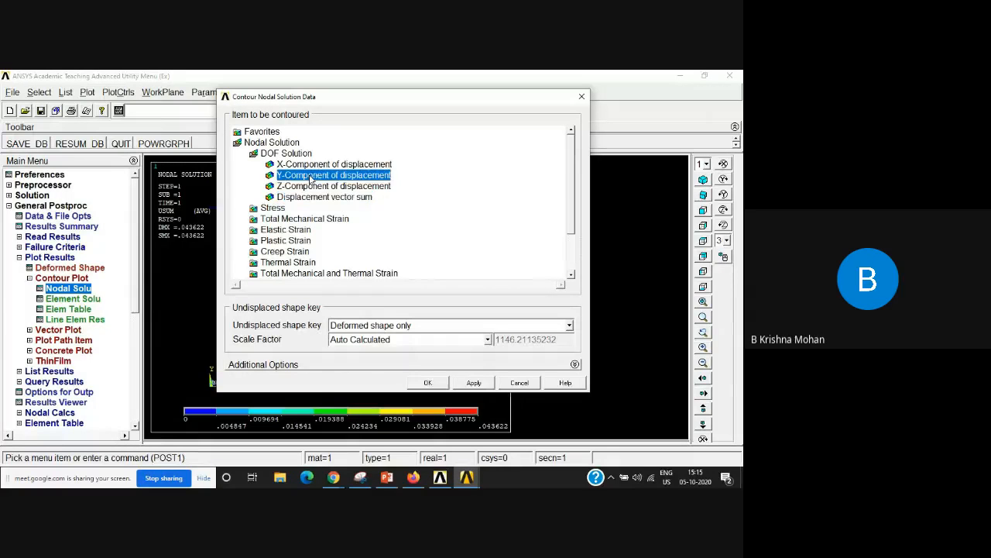
click(428, 383)
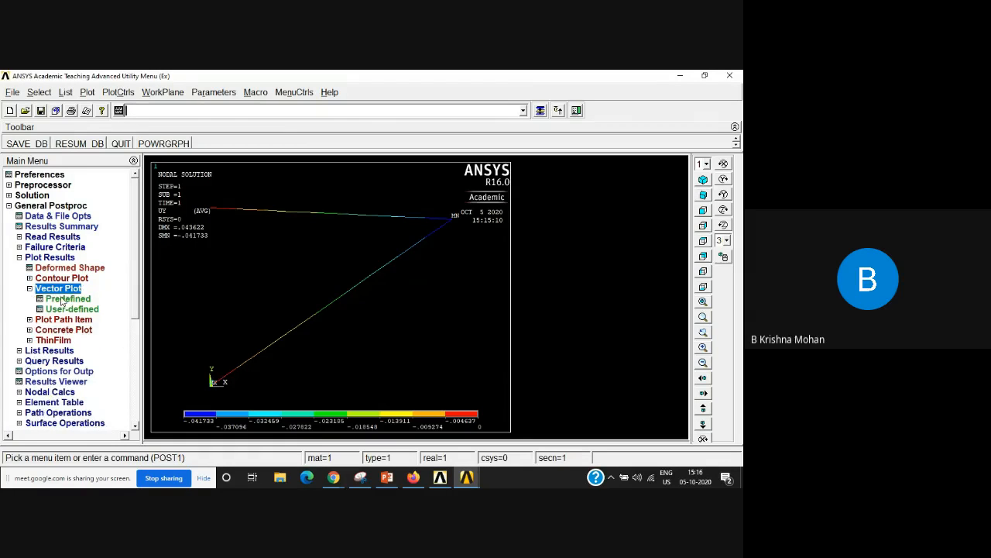
Step: Plot the predefined translation U vectors in vector mode at the element centroids on the undeformed mesh
click(66, 299)
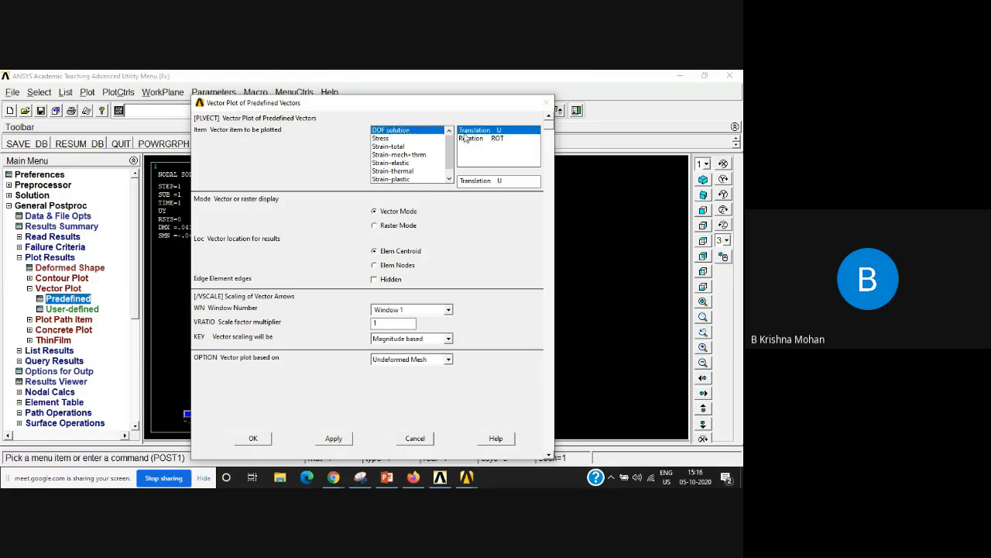
click(254, 439)
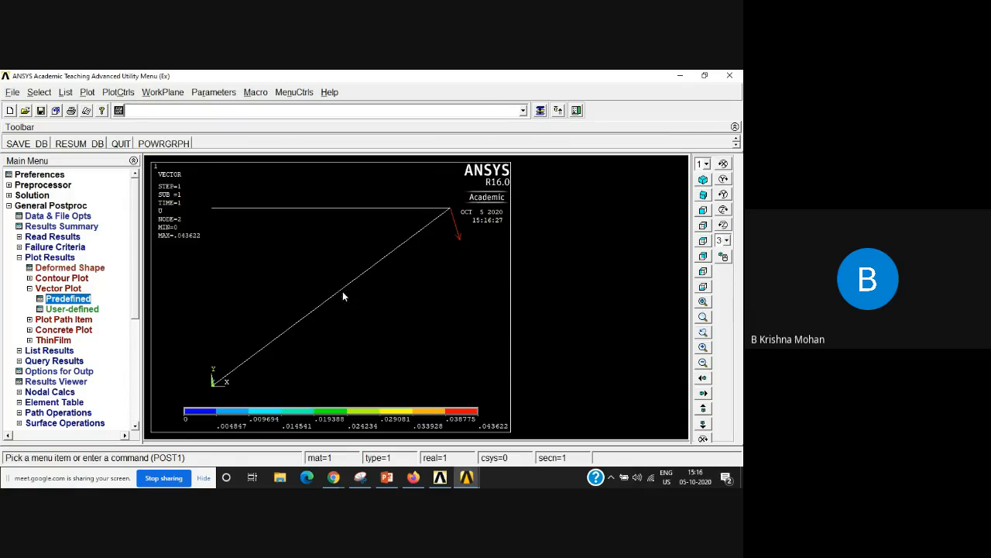
click(37, 289)
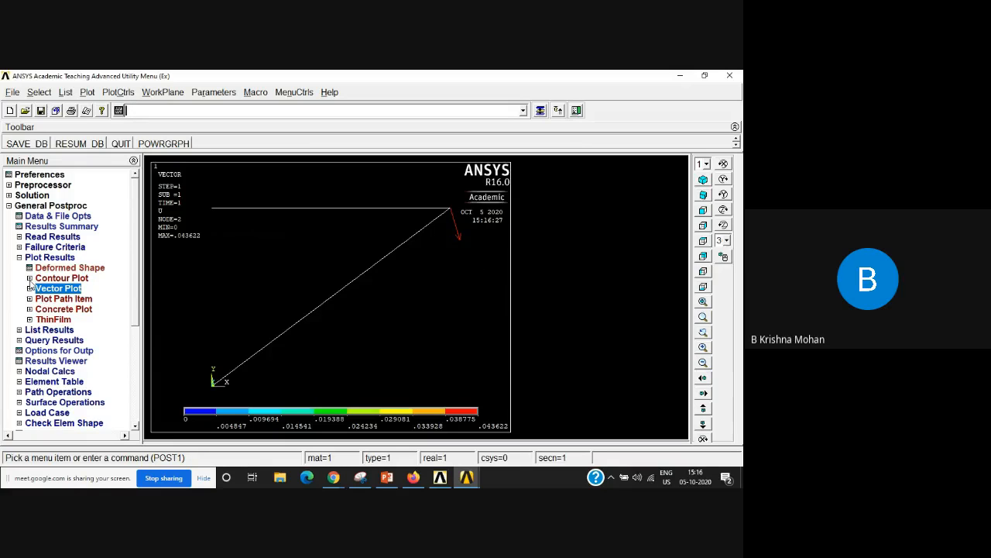
Step: Plot the element solution contour of von Mises stress on the truss's deformed shape
click(29, 279)
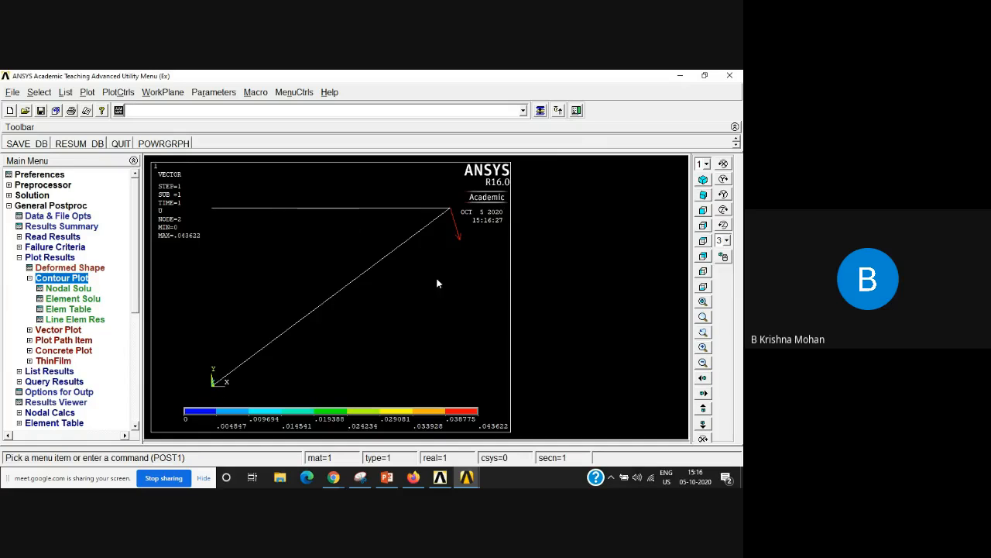
click(65, 298)
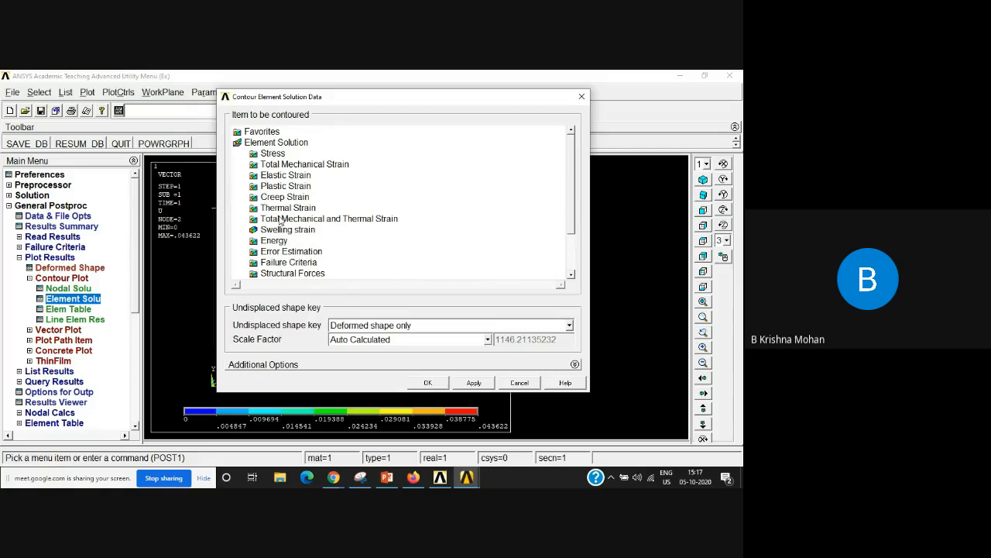
click(268, 154)
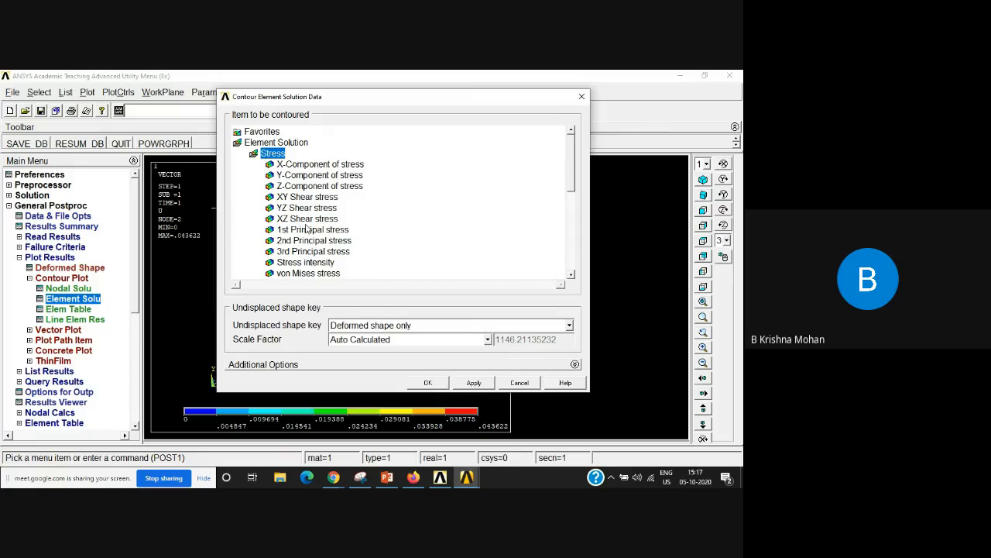
drag(574, 165, 575, 183)
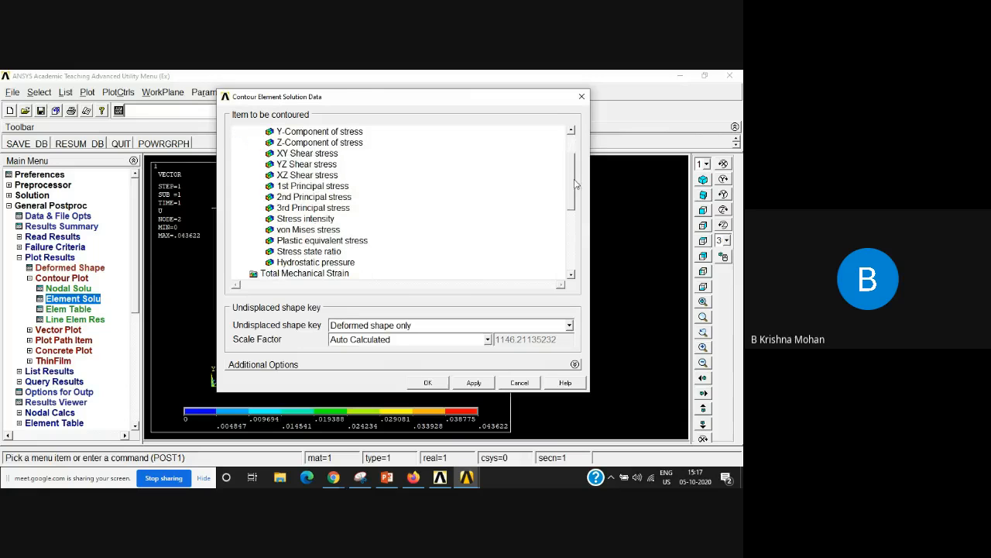
click(307, 230)
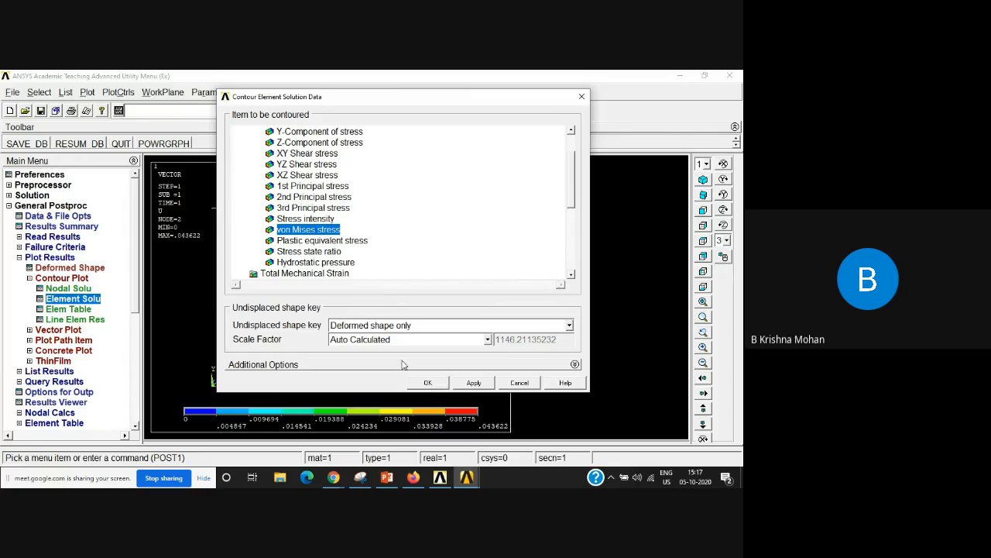
click(424, 382)
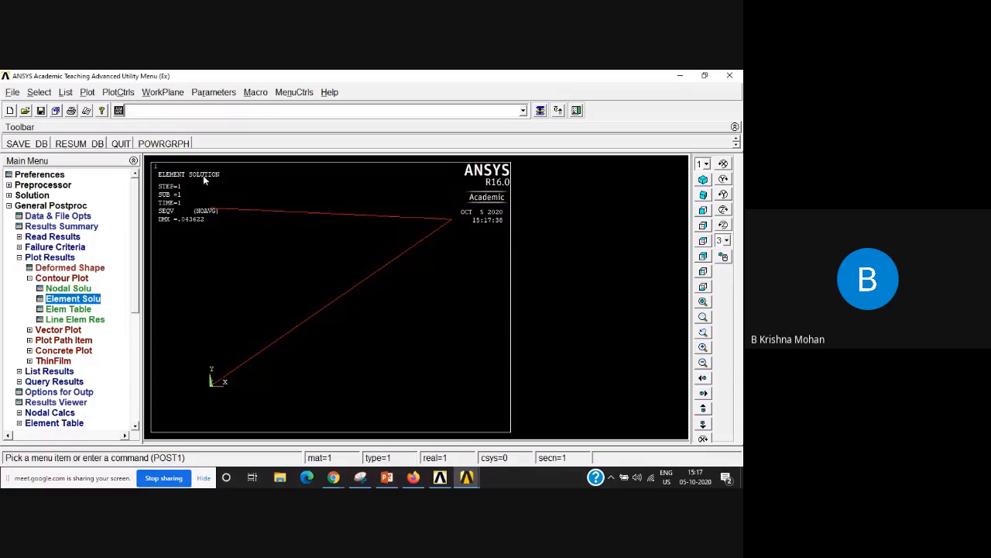
Step: Try to list the nodal DOF solution without choosing a specific result item
click(66, 92)
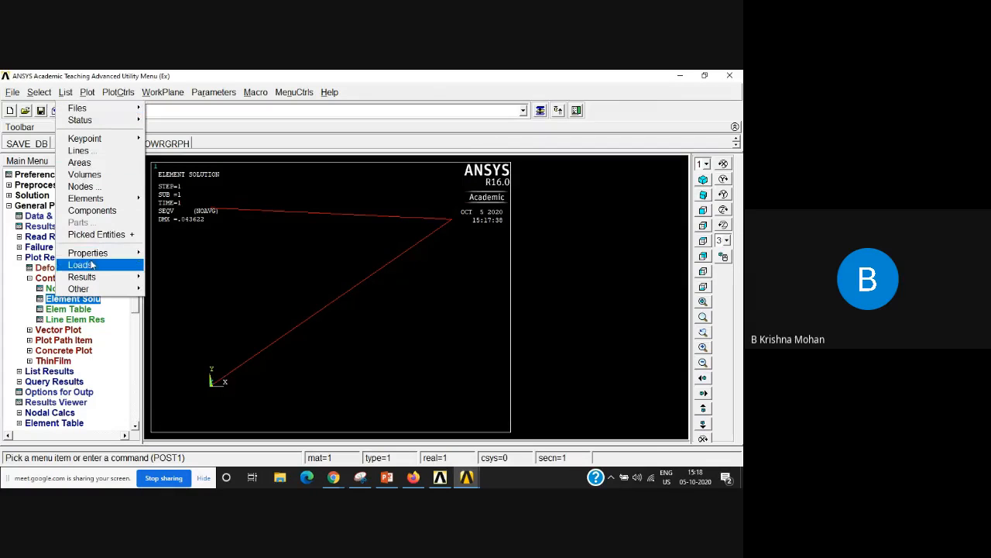
mouse_move(94, 282)
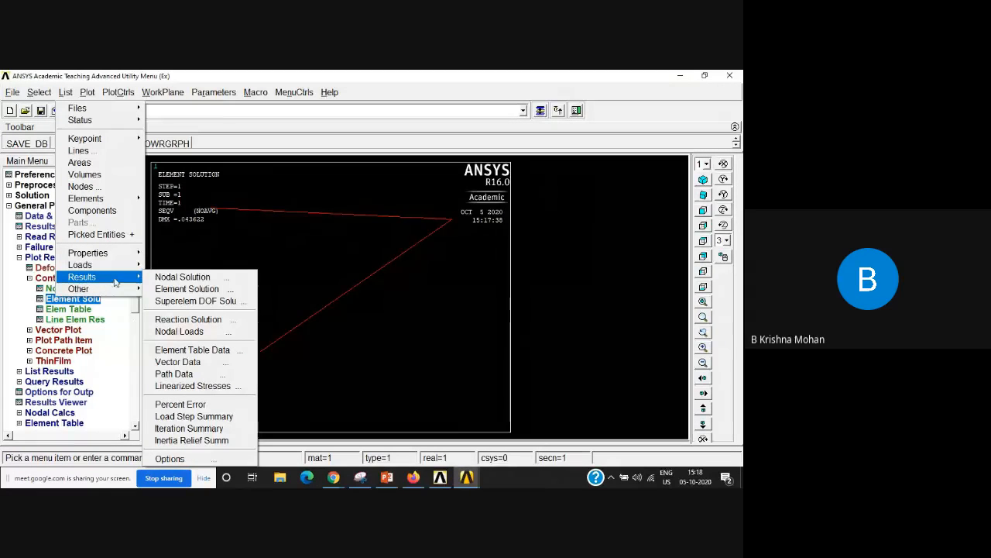
click(200, 282)
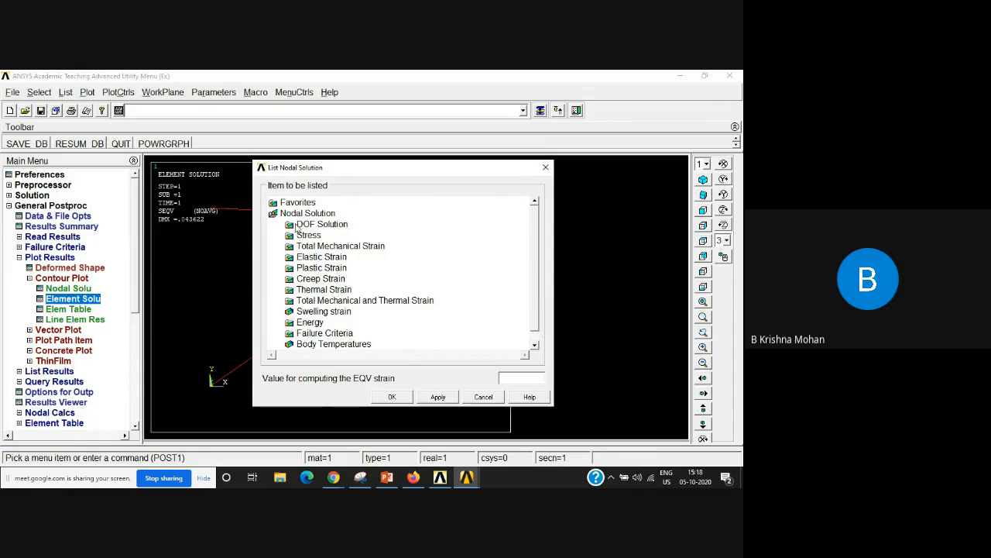
click(340, 224)
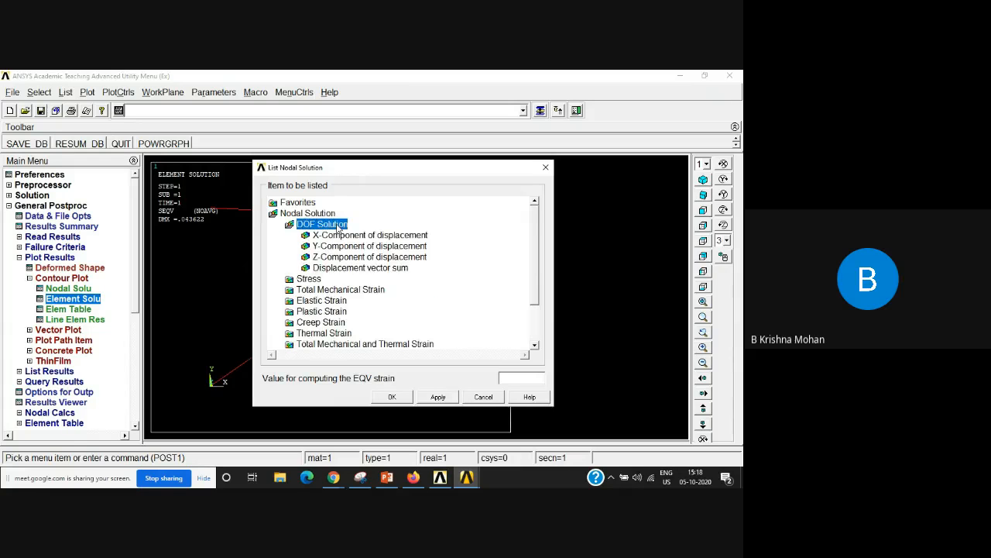
click(392, 397)
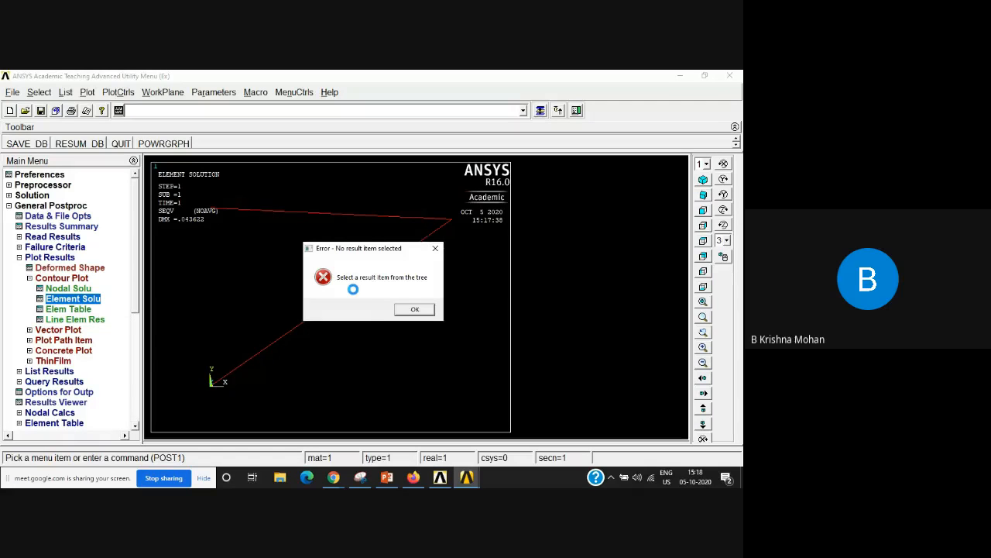
click(417, 311)
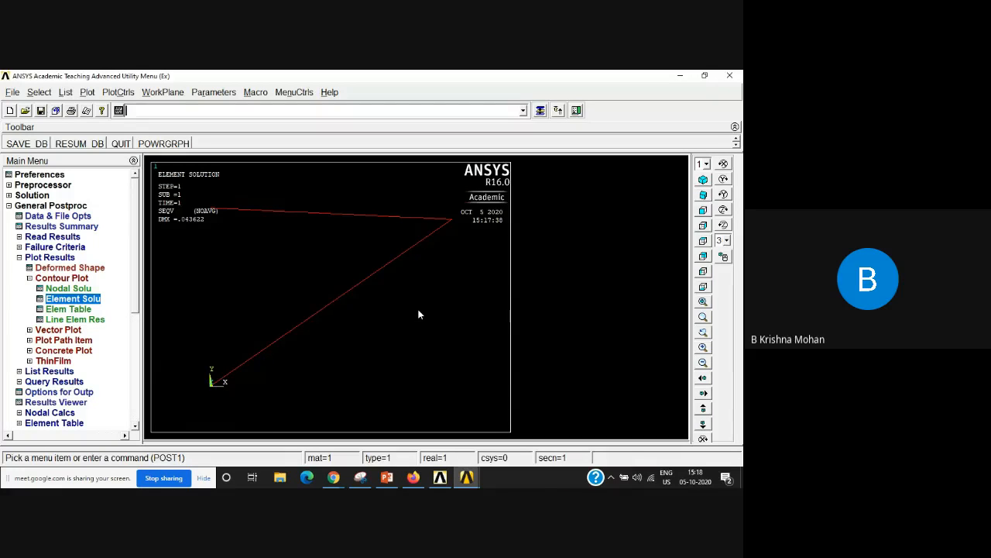
Step: Replace the stress plot with the nodal contour of the displacement vector sum on the deformed shape
click(84, 299)
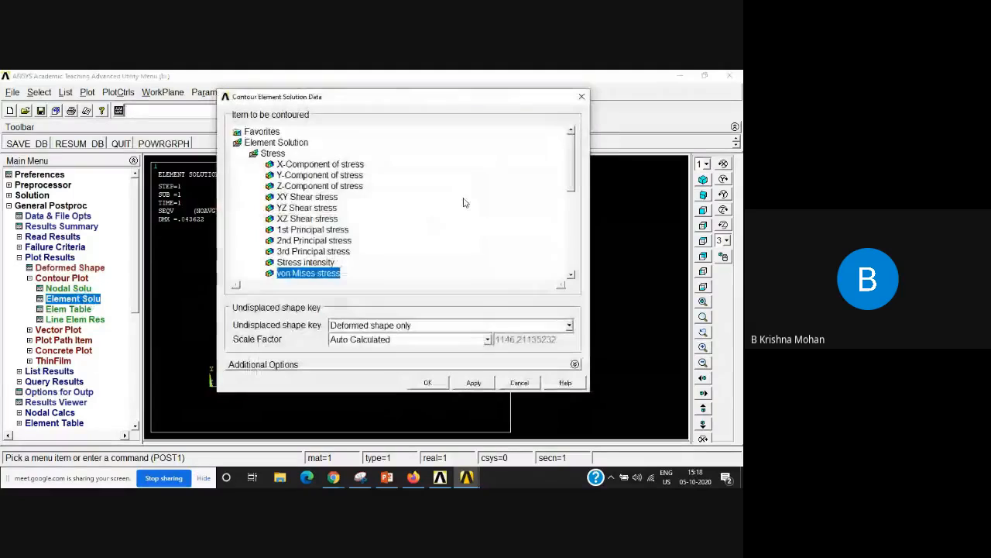
click(582, 96)
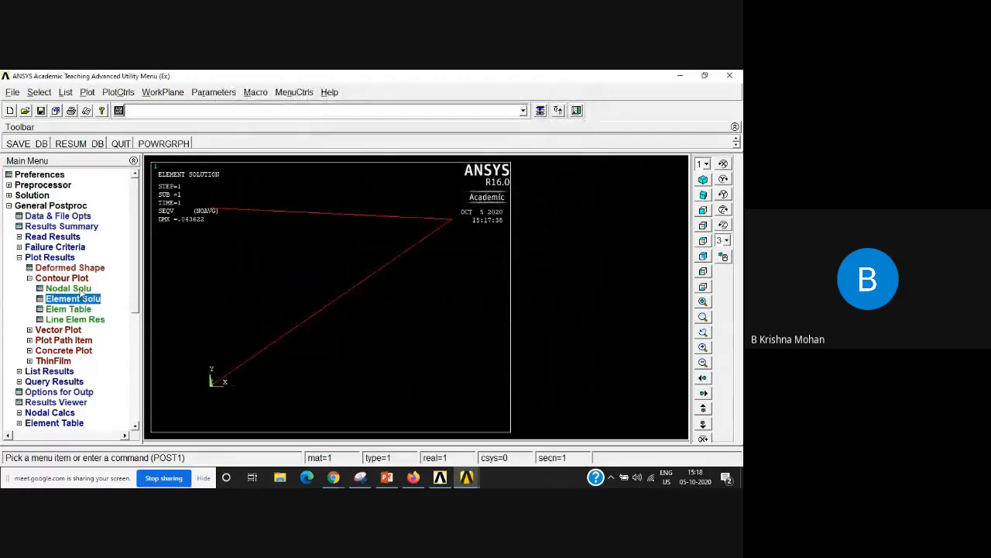
click(81, 288)
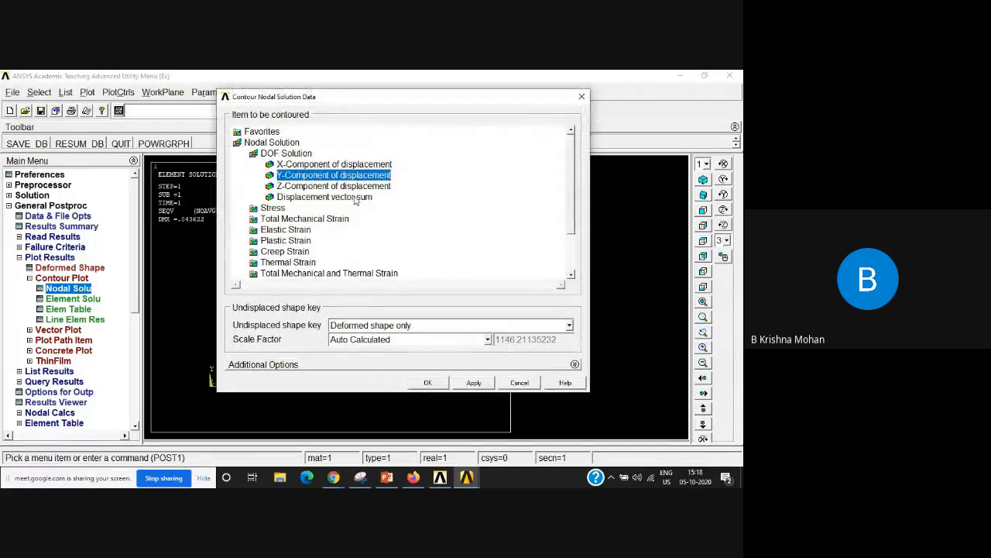
click(318, 199)
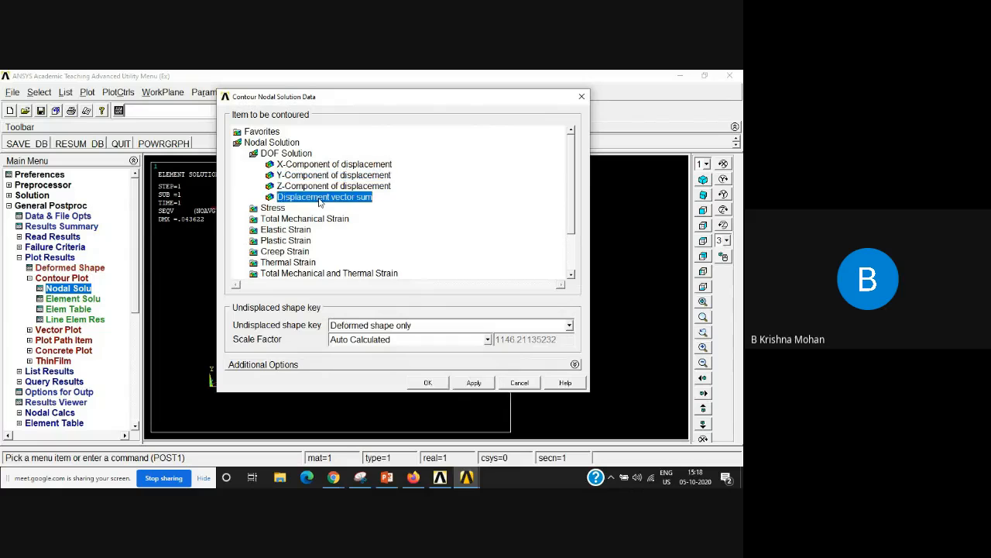
click(428, 383)
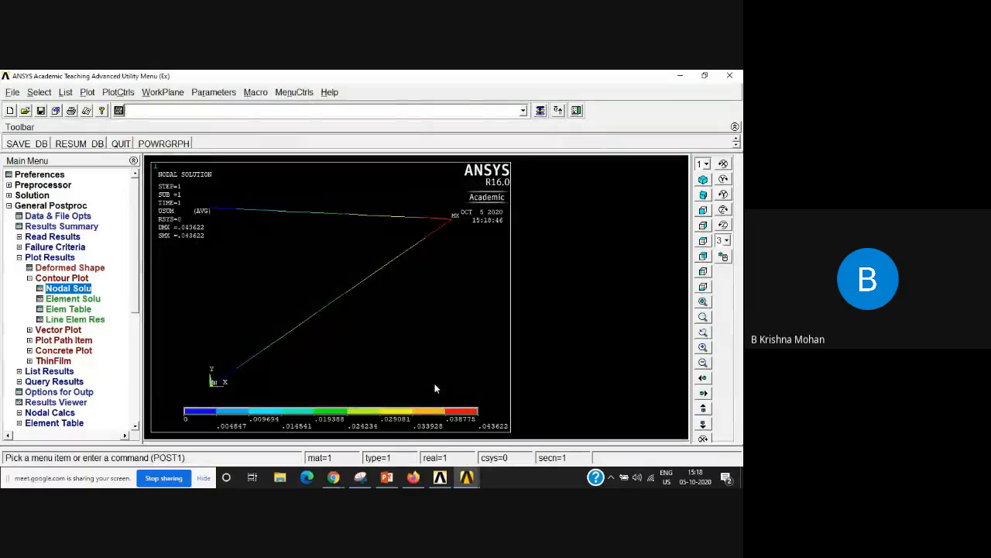
Step: List the nodal DOF solution results for the displacement vector sum
click(19, 257)
click(20, 268)
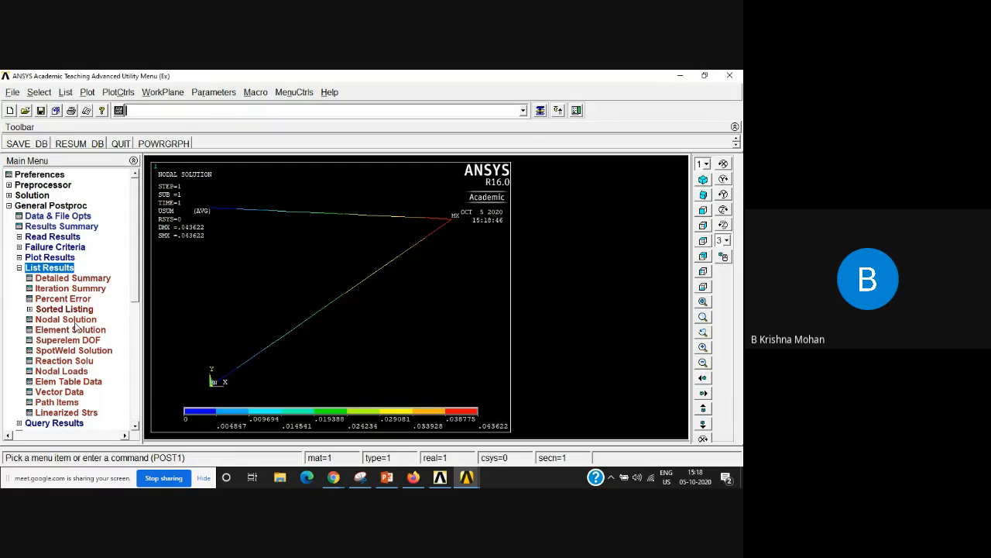
click(75, 320)
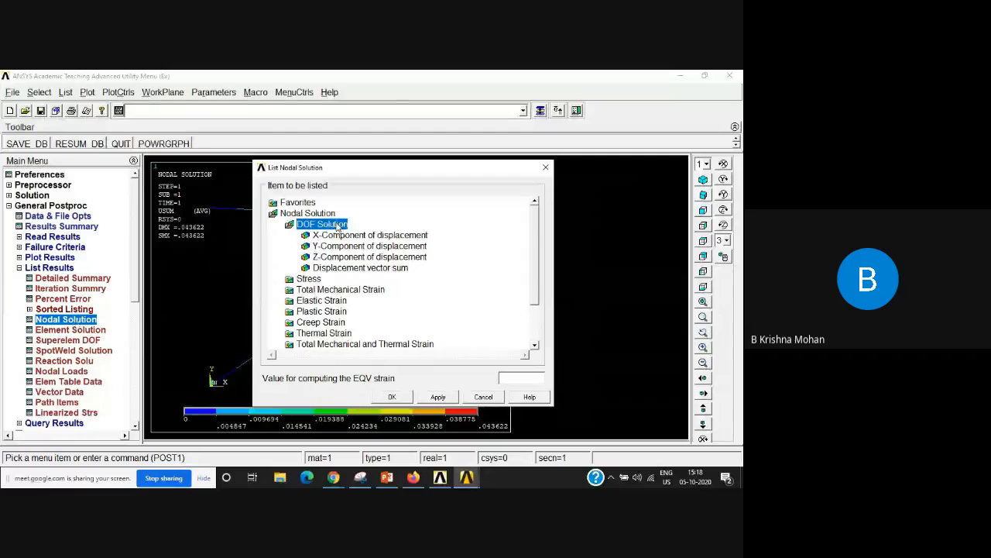
click(338, 269)
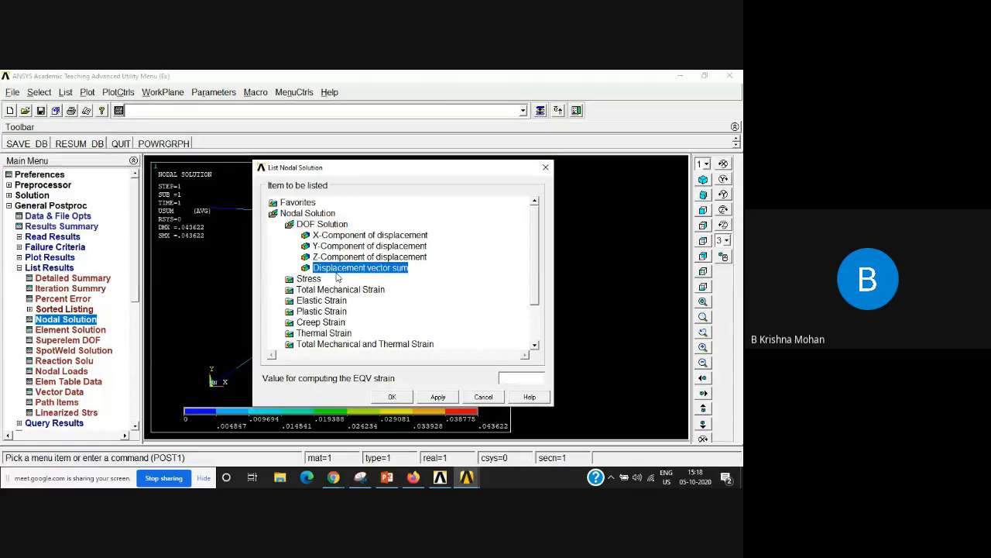
click(392, 397)
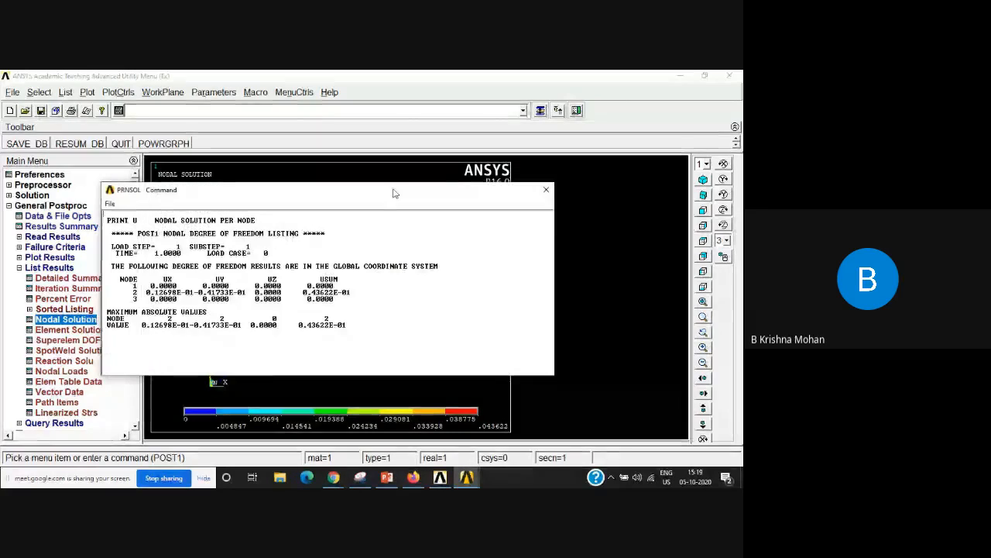
Step: Examine the UX, UY, UZ and USUM displacements of each node in the nodal listing
drag(394, 190, 538, 181)
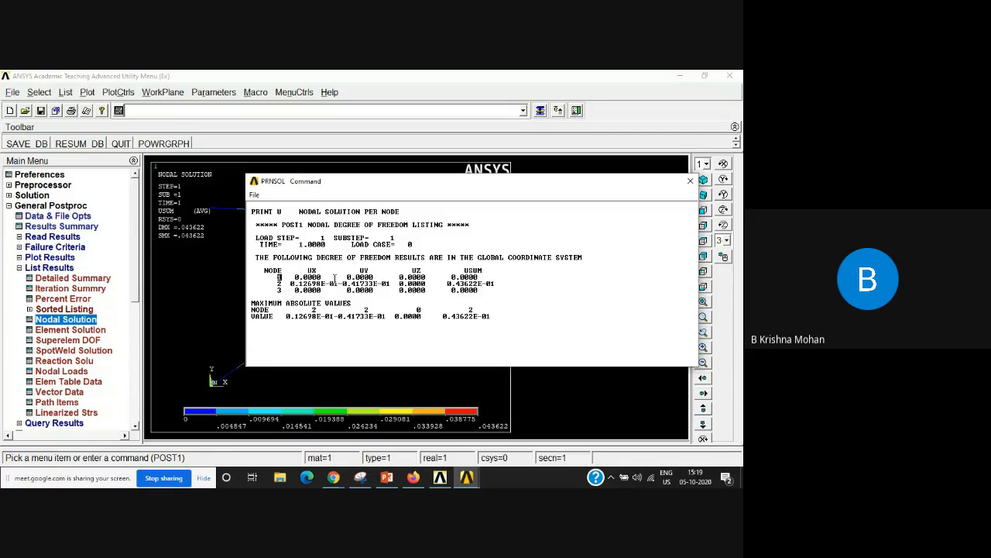
click(426, 277)
drag(449, 278, 487, 278)
click(535, 308)
double_click(277, 283)
click(341, 283)
Step: Check the listed node rows once more and close the nodal displacement listing
double_click(281, 290)
click(283, 290)
click(690, 180)
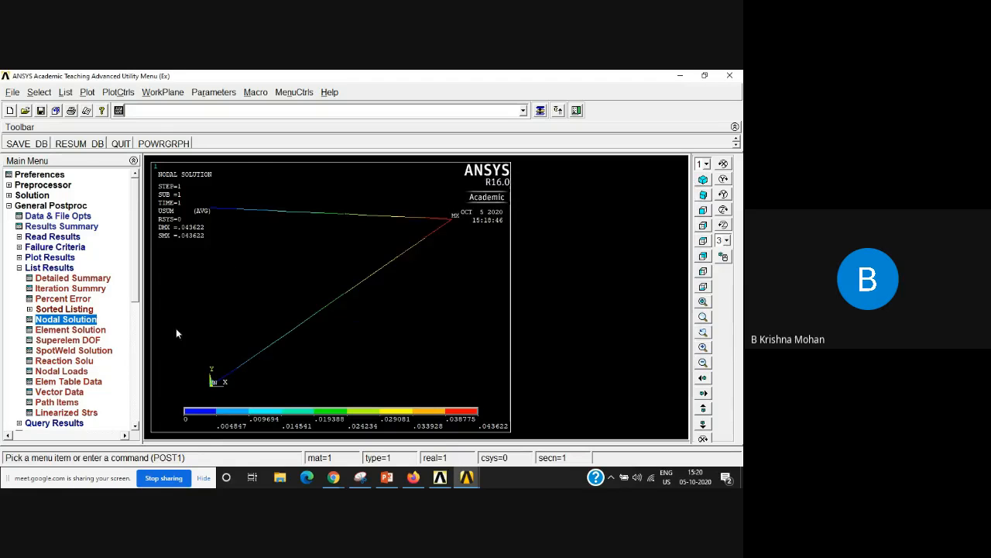
Step: List the element solution results for von Mises stress
click(58, 332)
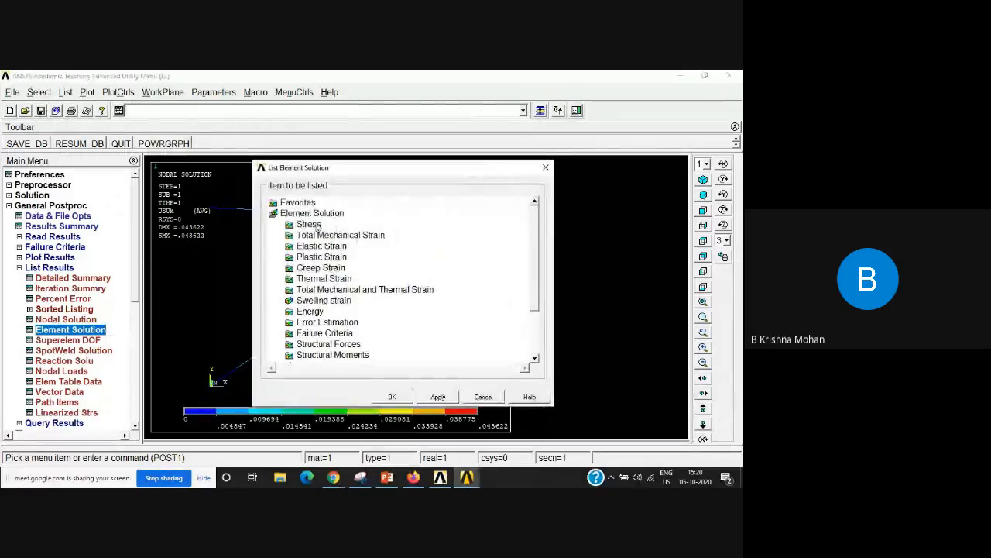
click(313, 225)
click(341, 348)
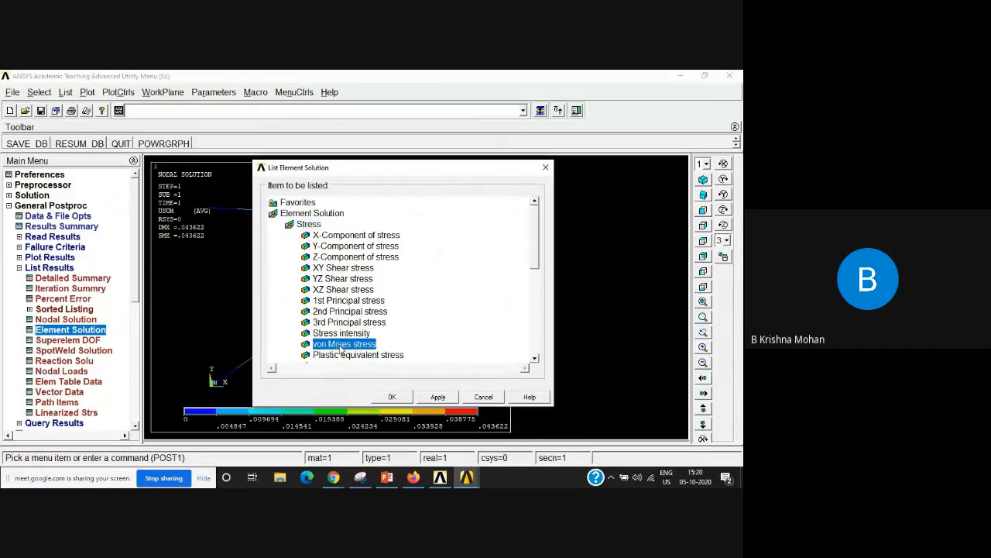
click(392, 397)
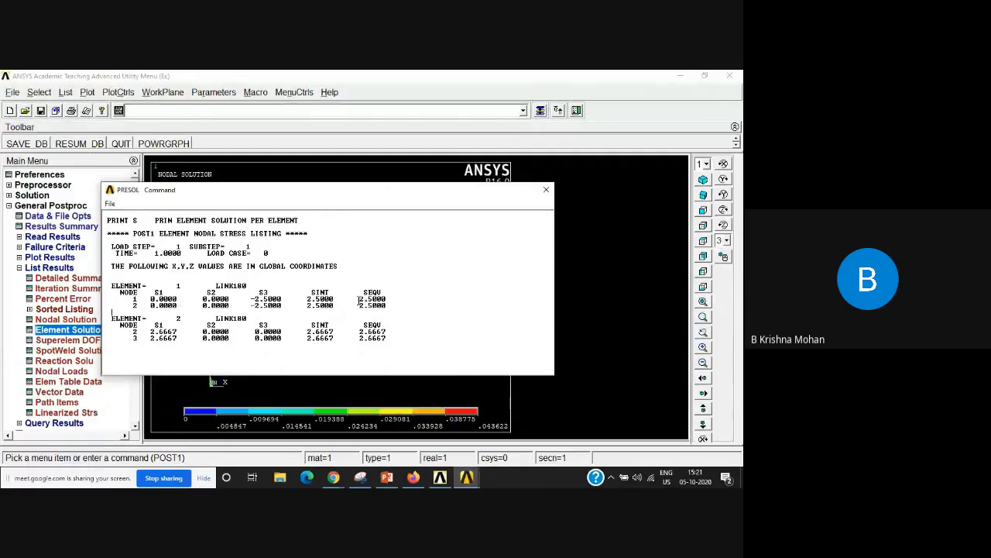
Step: Compare the SEQU equivalent stresses at the nodes of elements 1 and 2, and close the stress listing
drag(357, 299, 411, 312)
click(447, 317)
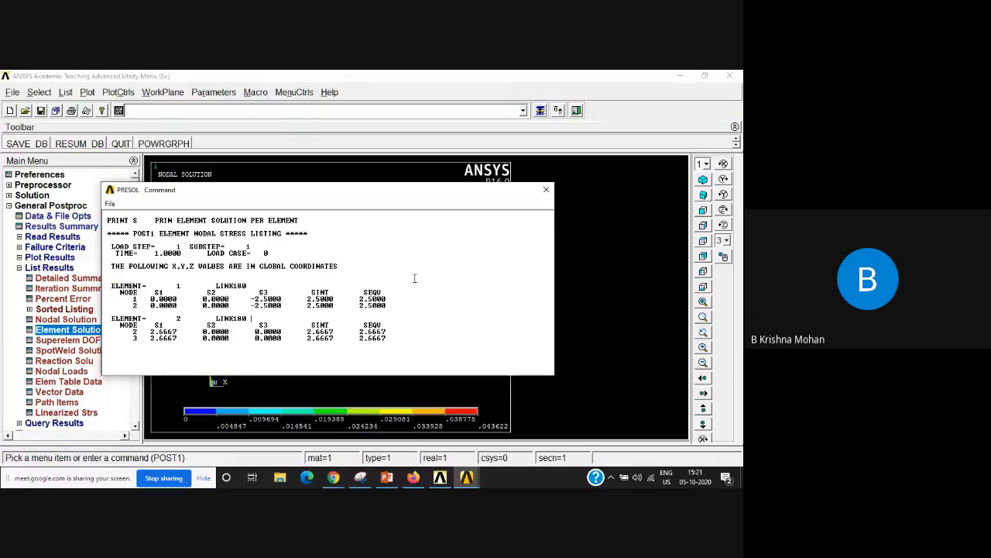
drag(361, 298, 397, 305)
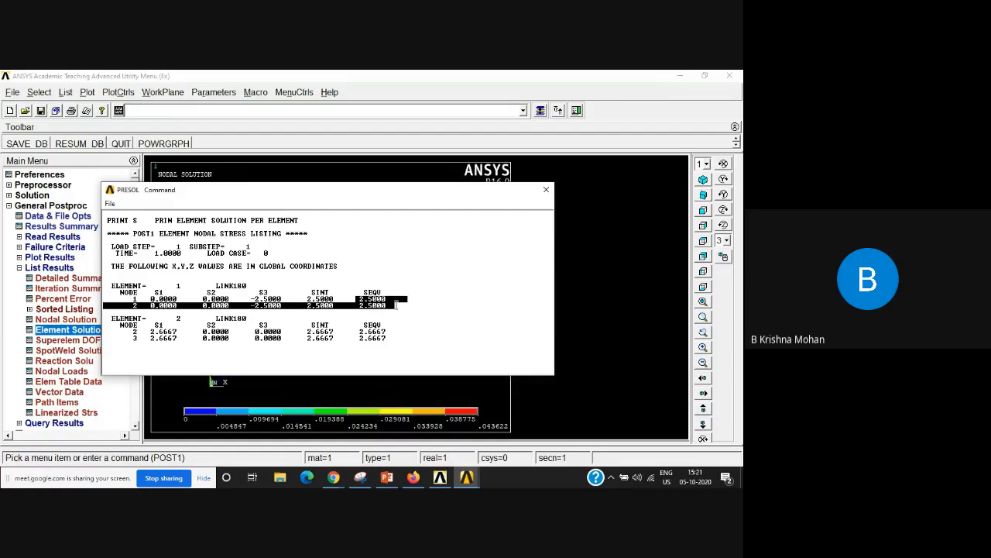
click(452, 311)
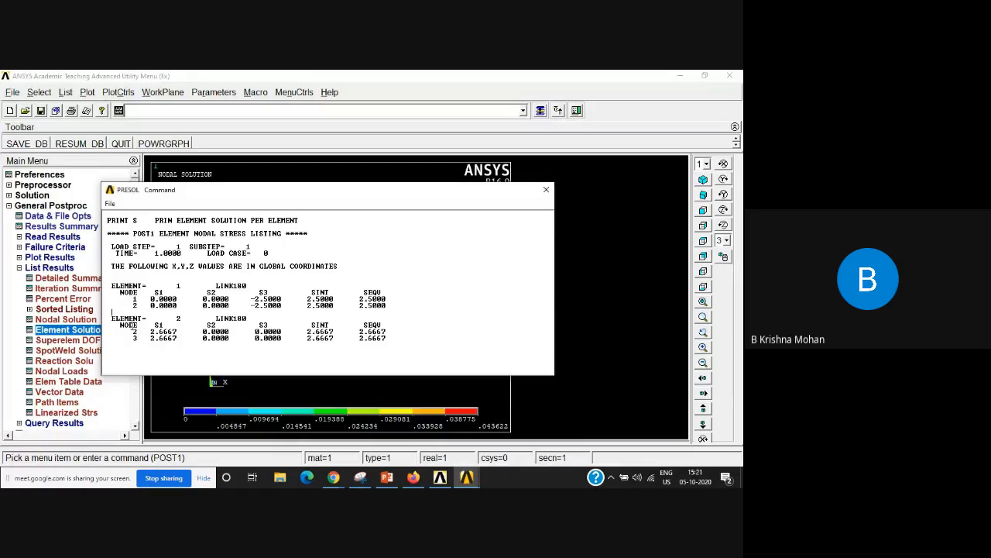
double_click(178, 318)
drag(358, 331, 385, 339)
click(415, 351)
drag(356, 301, 368, 317)
click(385, 318)
drag(360, 302, 386, 306)
click(367, 313)
click(546, 189)
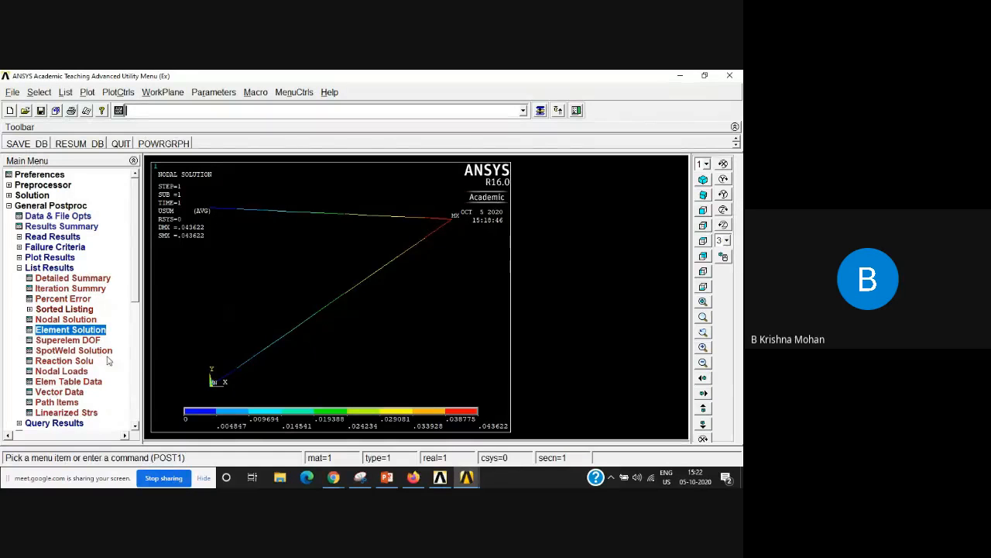
Step: List the reaction solution for all items
click(69, 362)
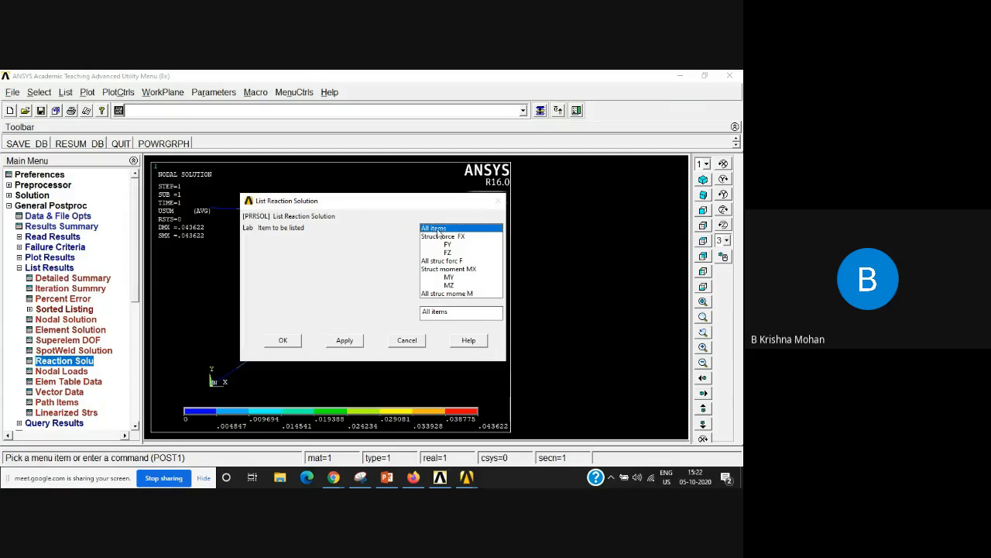
click(283, 341)
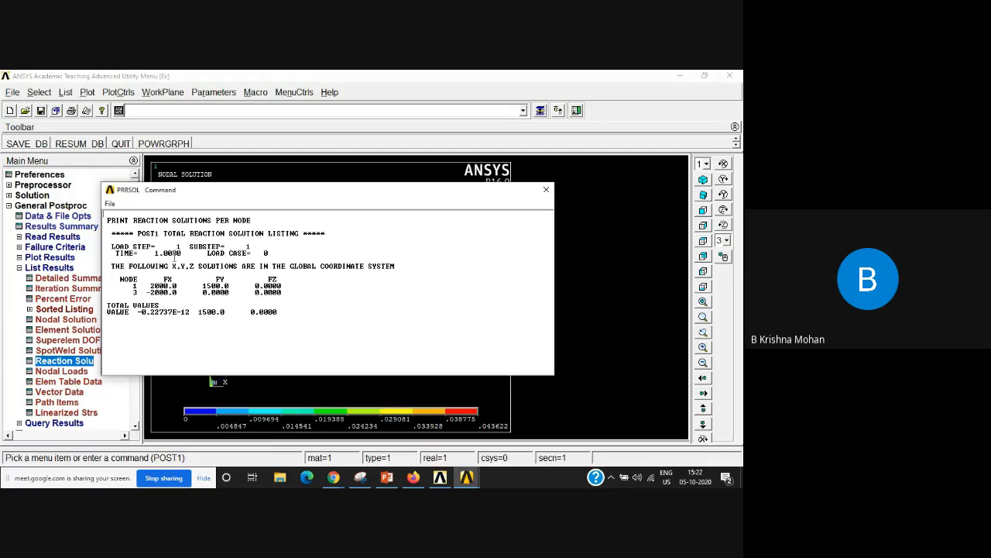
Step: Examine the FX and FY reaction forces at nodes 1 and 3, and close the reaction listing
drag(186, 252, 157, 254)
drag(117, 280, 133, 287)
click(152, 286)
drag(152, 286, 130, 285)
drag(213, 279, 231, 286)
mouse_move(133, 292)
mouse_down()
mouse_move(180, 293)
mouse_move(146, 294)
mouse_up()
drag(233, 292, 199, 294)
click(138, 297)
drag(203, 285, 234, 290)
drag(148, 287, 174, 296)
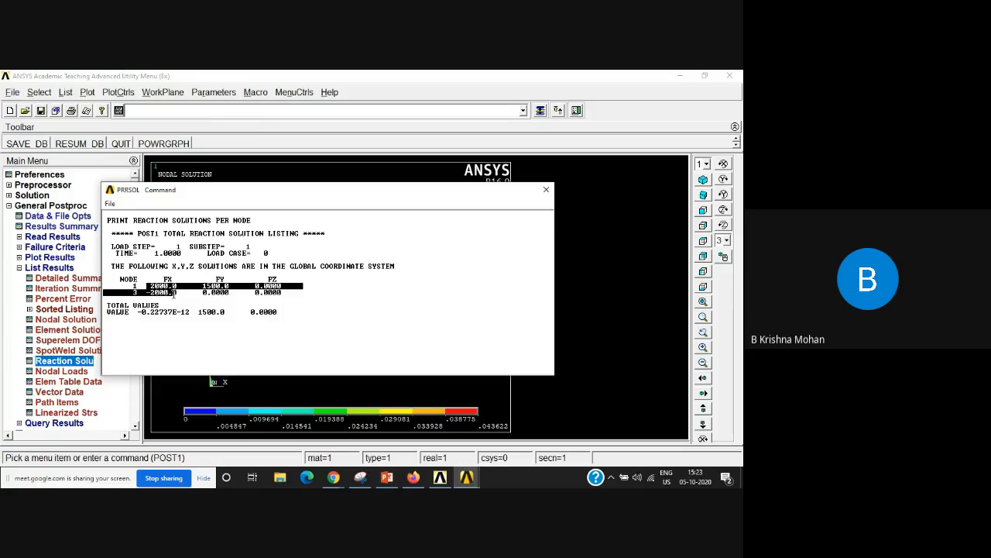
click(340, 322)
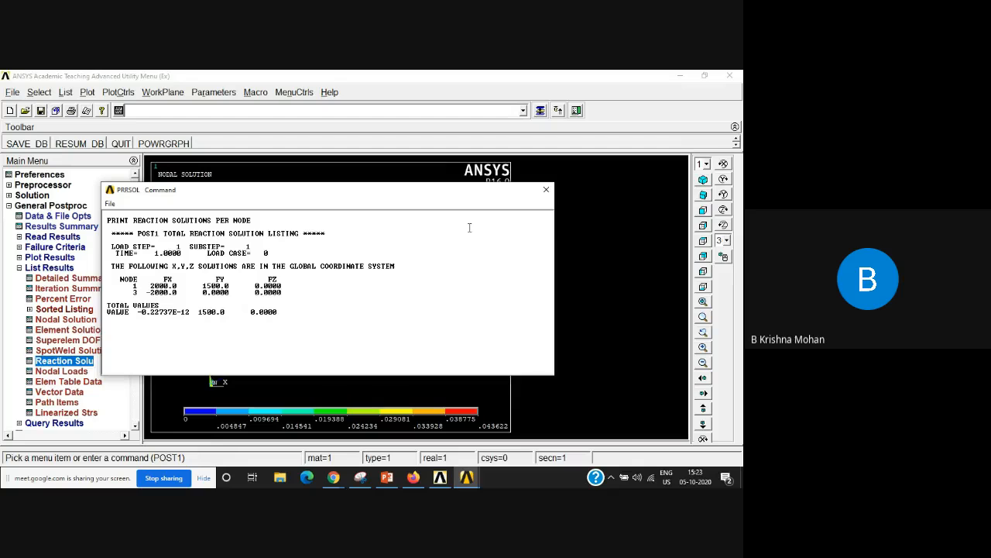
drag(394, 190, 478, 213)
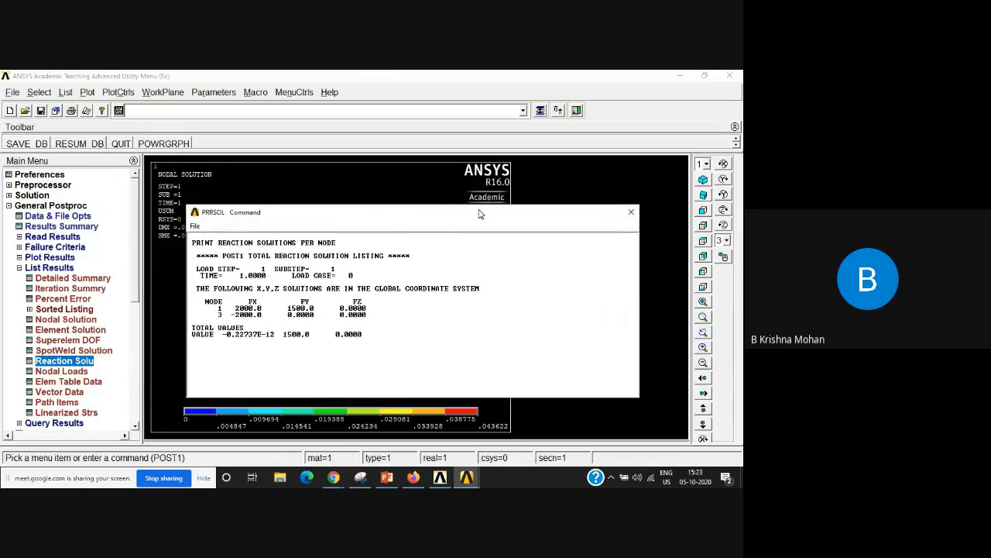
click(631, 212)
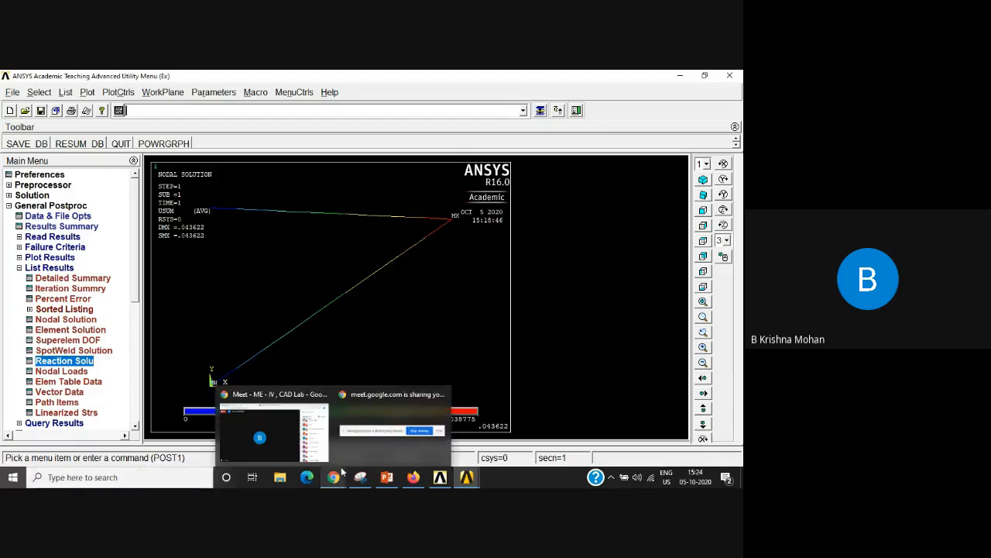
Step: Switch to the Google Meet call in Chrome and request to stop the meeting recording
click(359, 457)
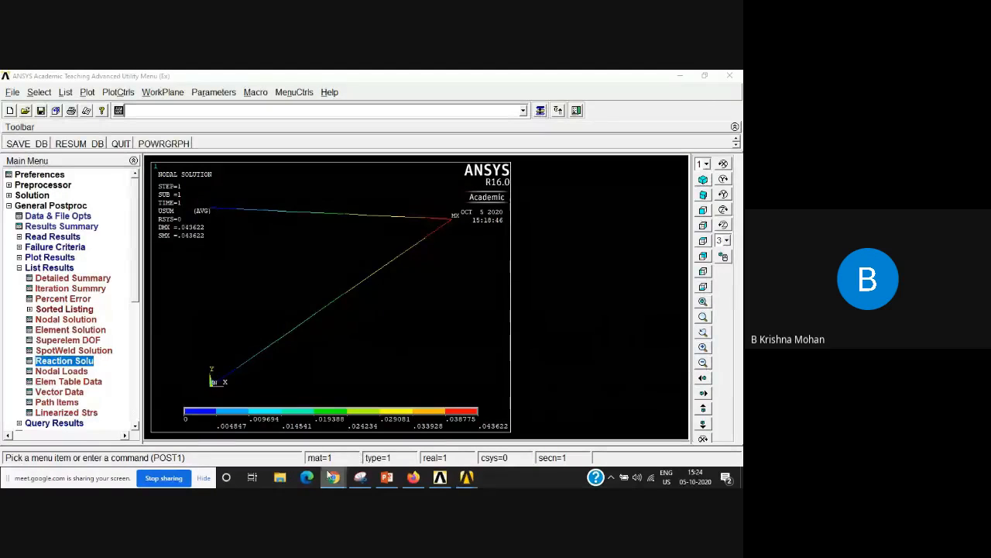
mouse_move(334, 477)
click(286, 446)
mouse_move(464, 296)
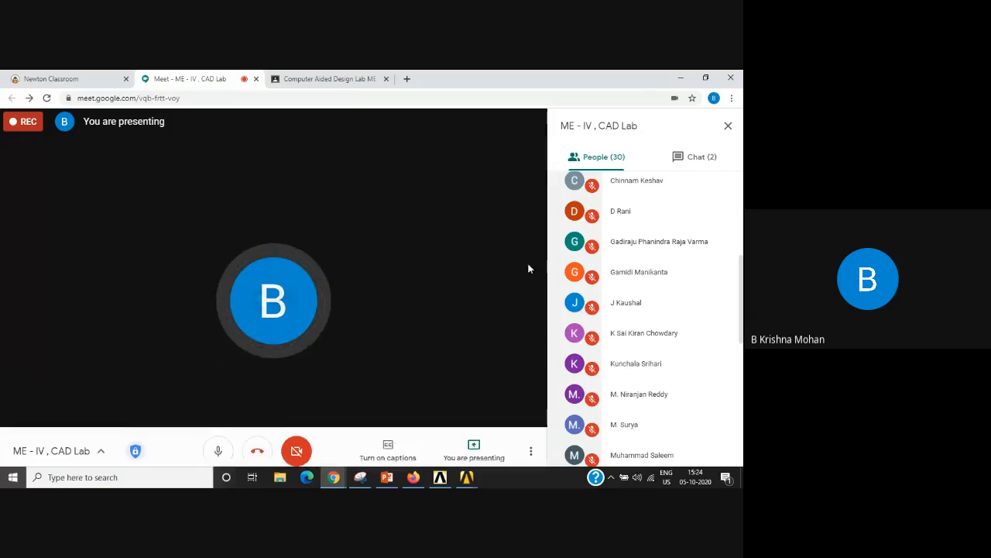
click(532, 442)
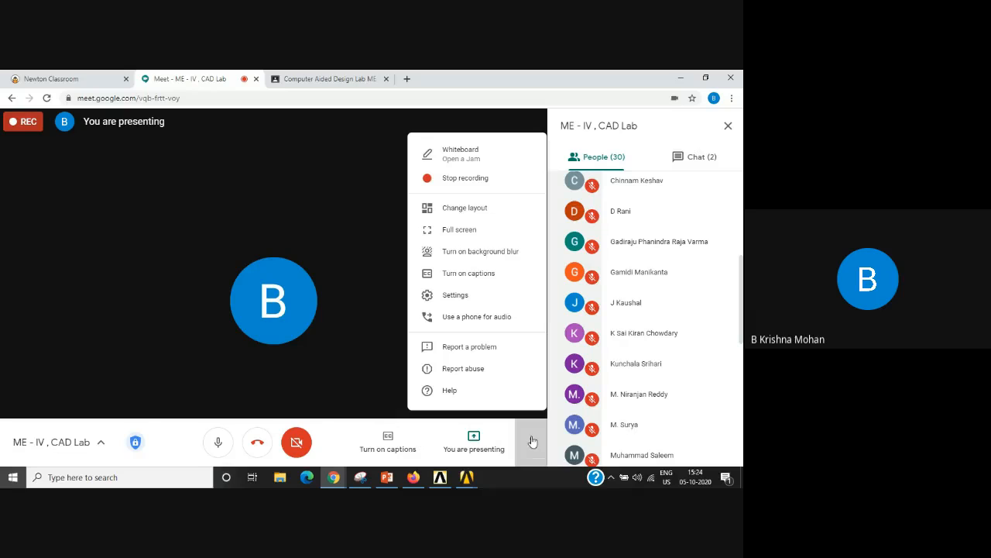
click(469, 177)
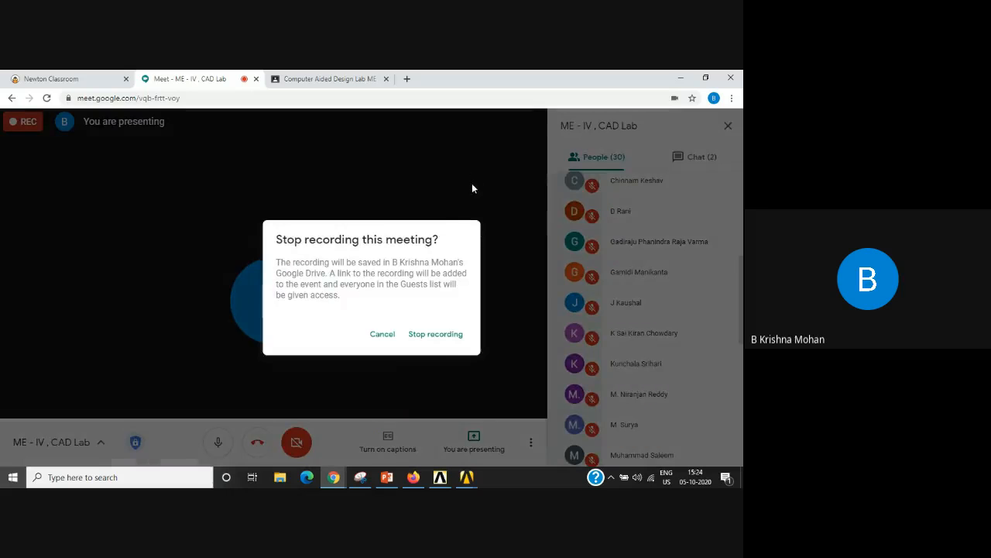